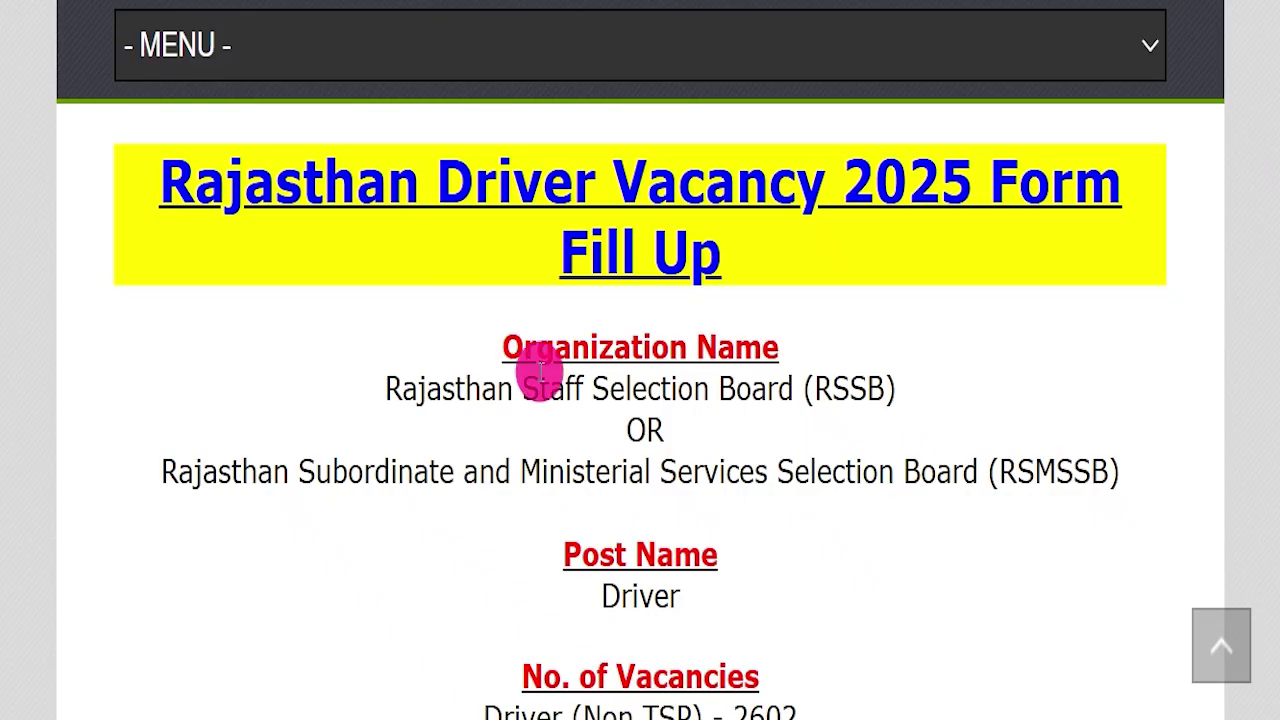
# Review the organization, post and vacancy details on the Rajasthan Driver Vacancy 2025 page.
pyautogui.scroll(-2, 779, 522)
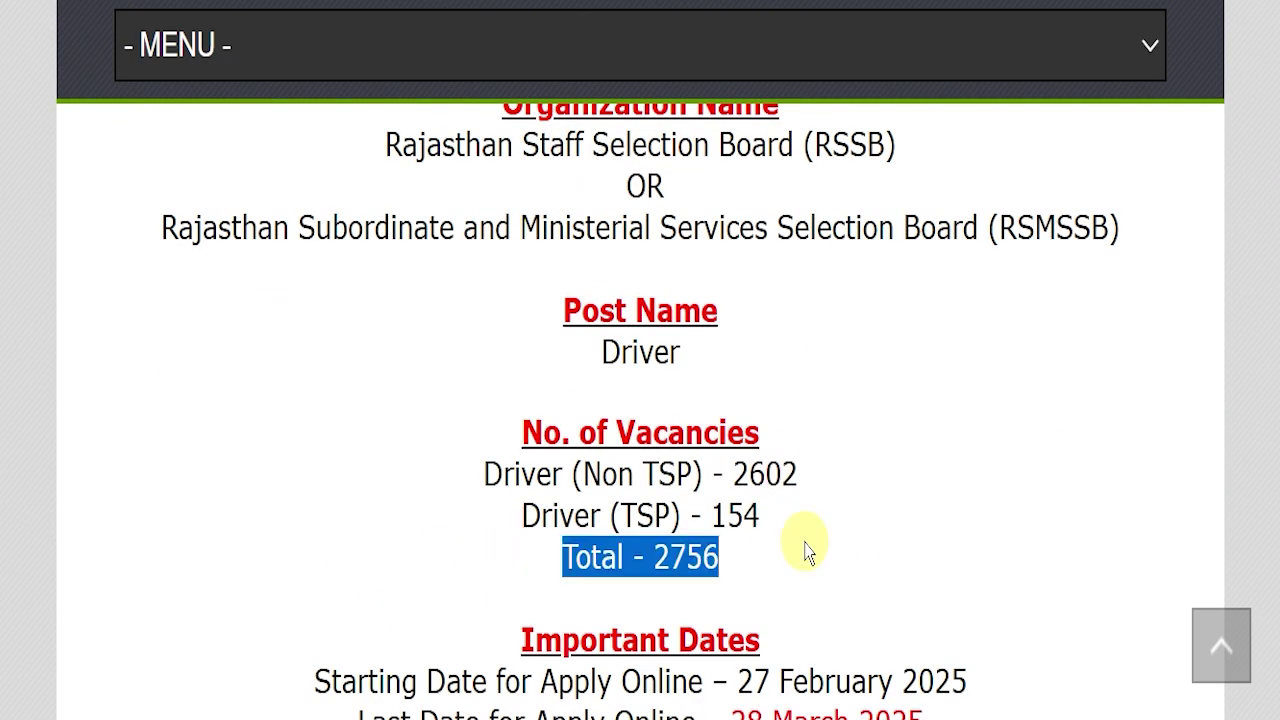
pyautogui.scroll(1, 794, 557)
pyautogui.scroll(1, 794, 557)
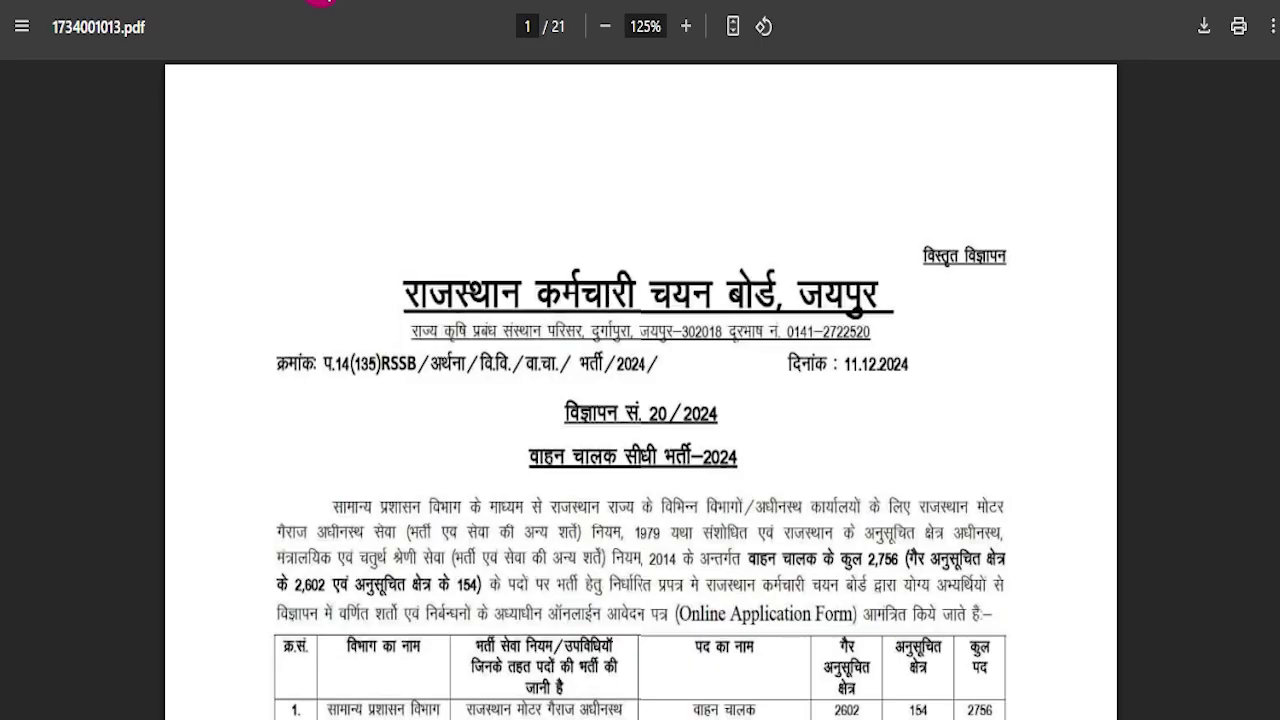
# Skim the opening of the driver recruitment notification 1734001013.pdf and look over the Rajasthan Staff Selection Board home page.
pyautogui.scroll(-6, 492, 385)
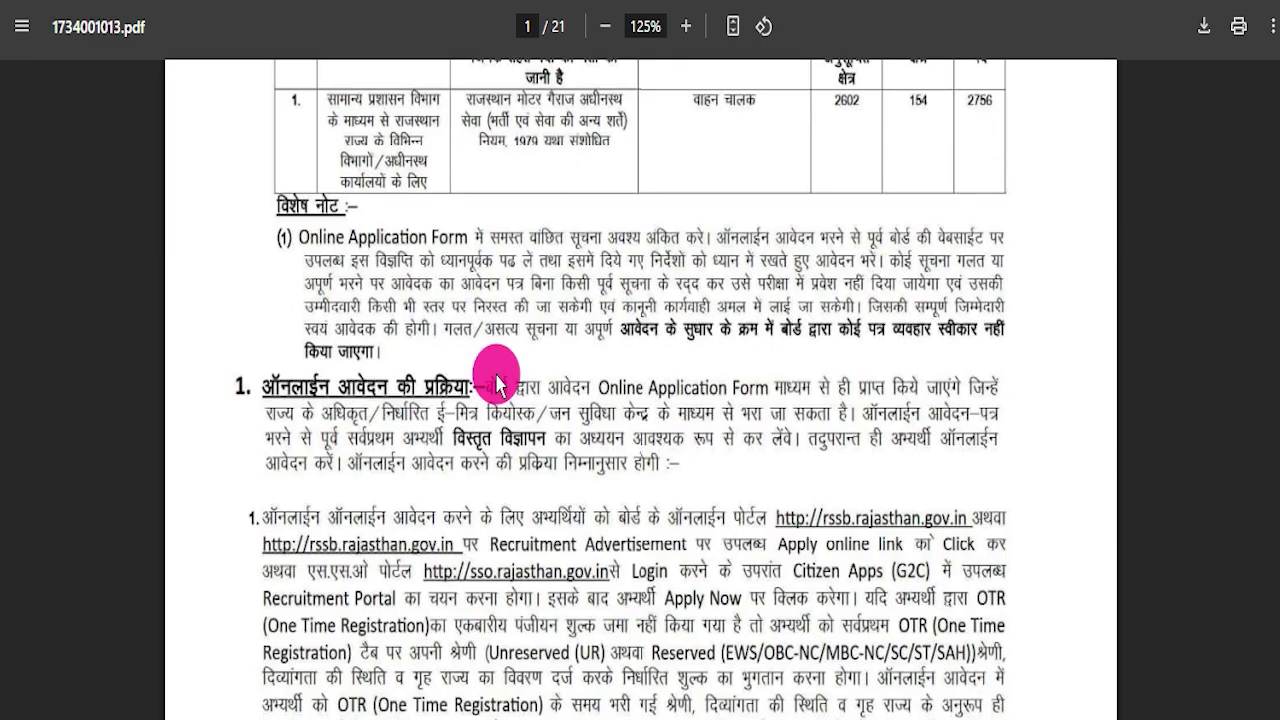
pyautogui.scroll(-3, 497, 385)
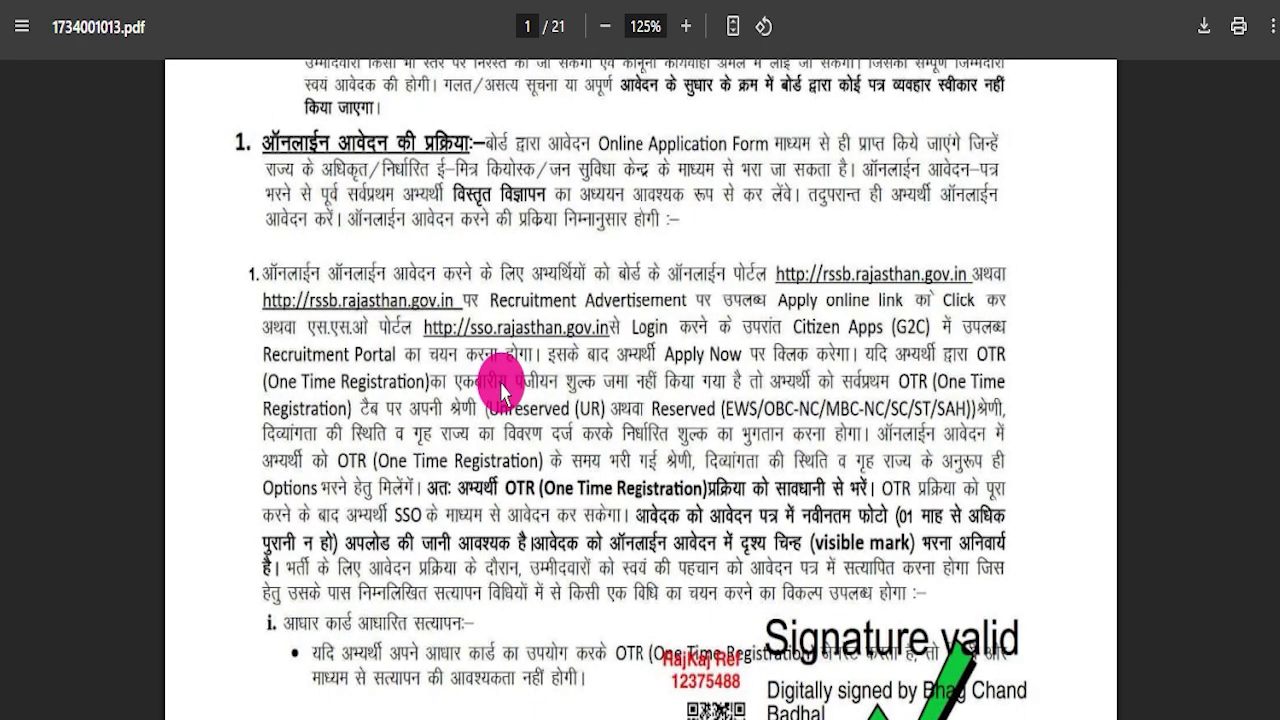
pyautogui.scroll(-5, 500, 388)
pyautogui.scroll(6, 503, 390)
pyautogui.scroll(8, 502, 395)
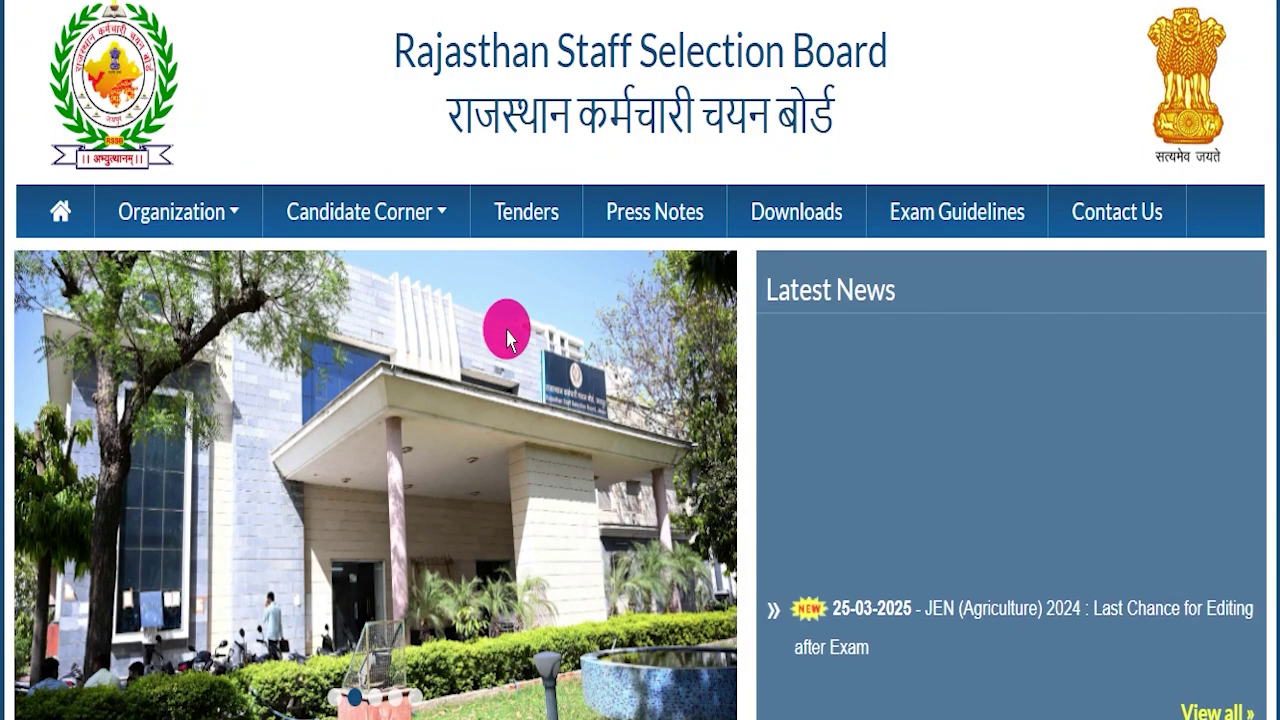
pyautogui.scroll(-5, 510, 345)
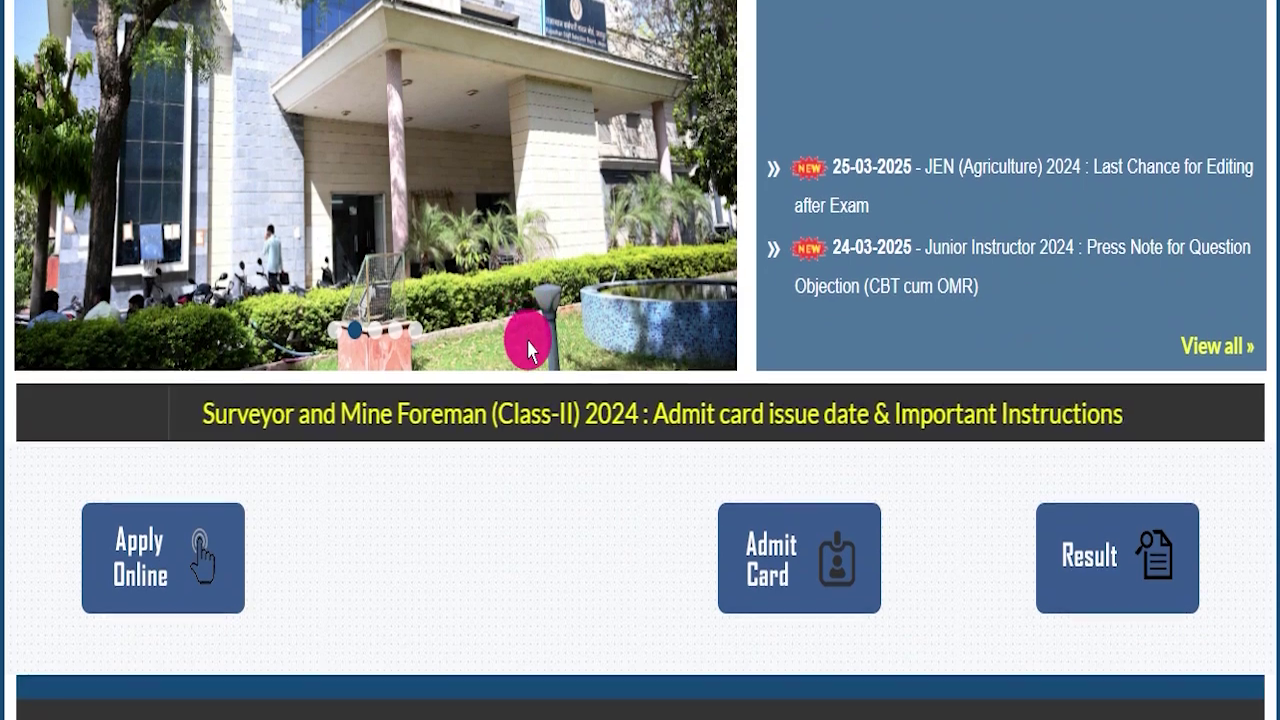
pyautogui.scroll(5, 528, 350)
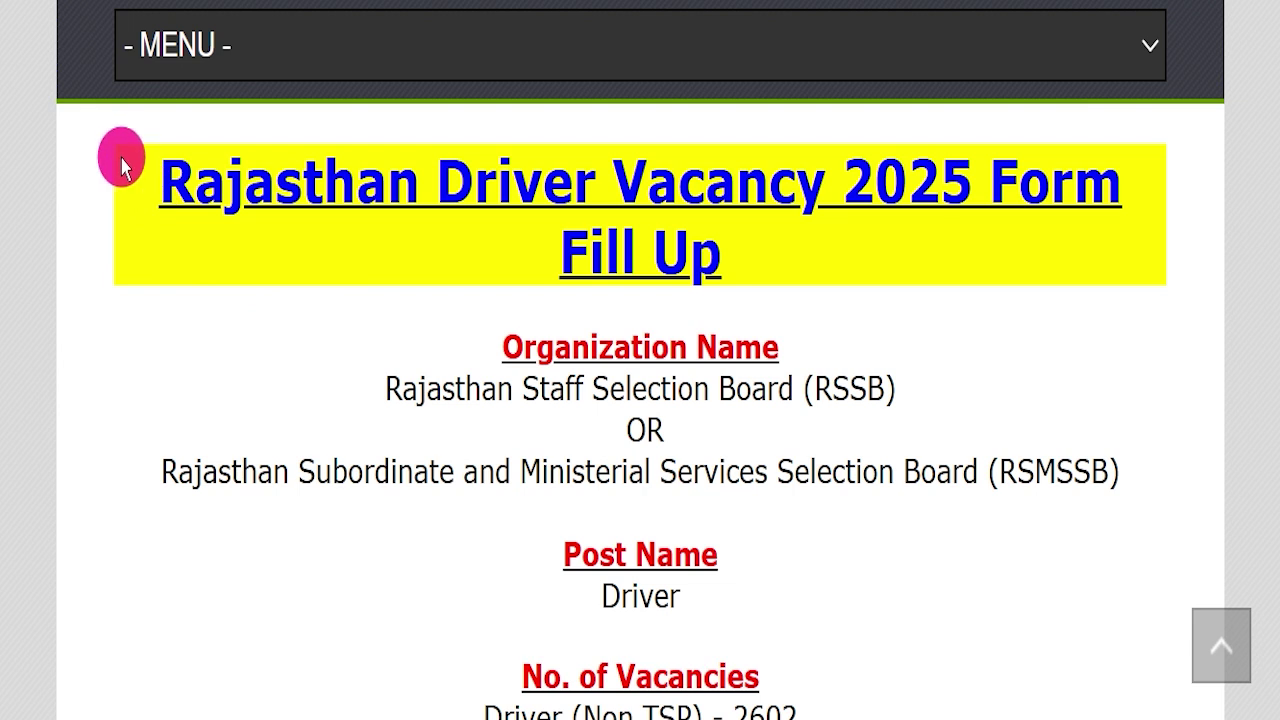
# Look through the IndSarkariNaukri article from its site header and RSMSSB Recruitment introduction to the Driver Vacancy 2025 heading.
pyautogui.moveTo(121, 165); pyautogui.dragTo(918, 308)
pyautogui.click(884, 287)
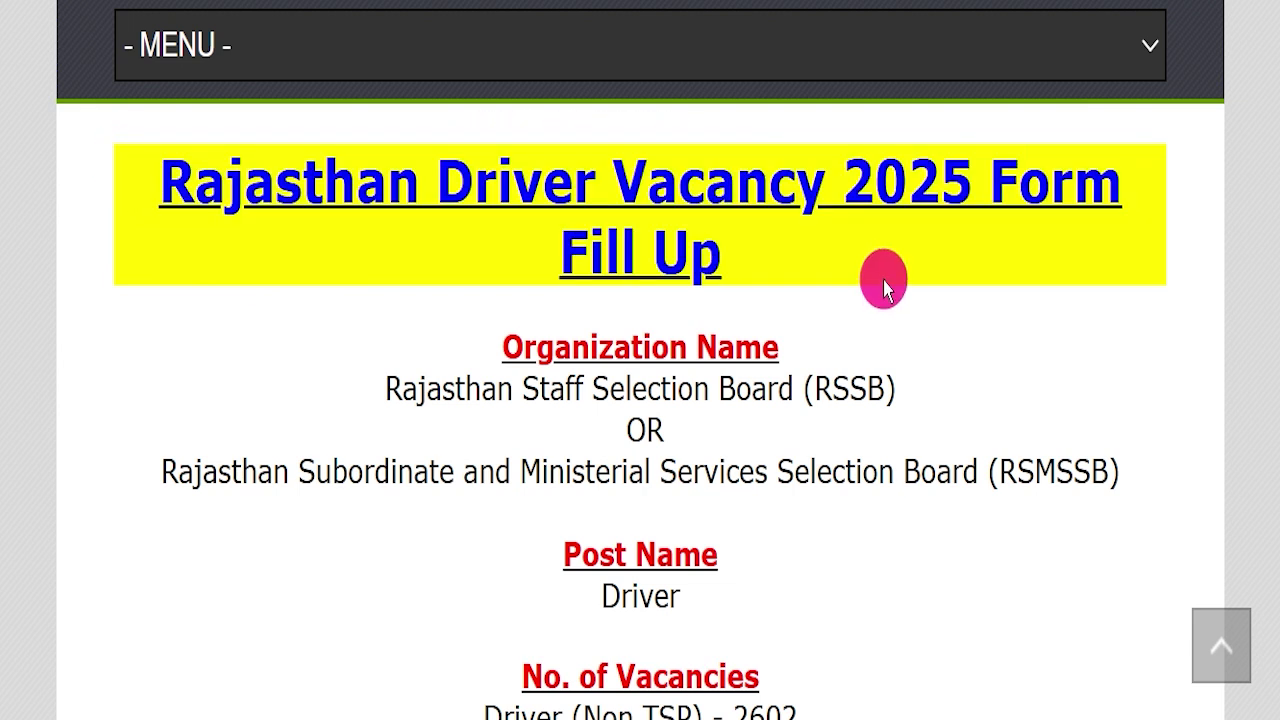
pyautogui.scroll(10, 435, 320)
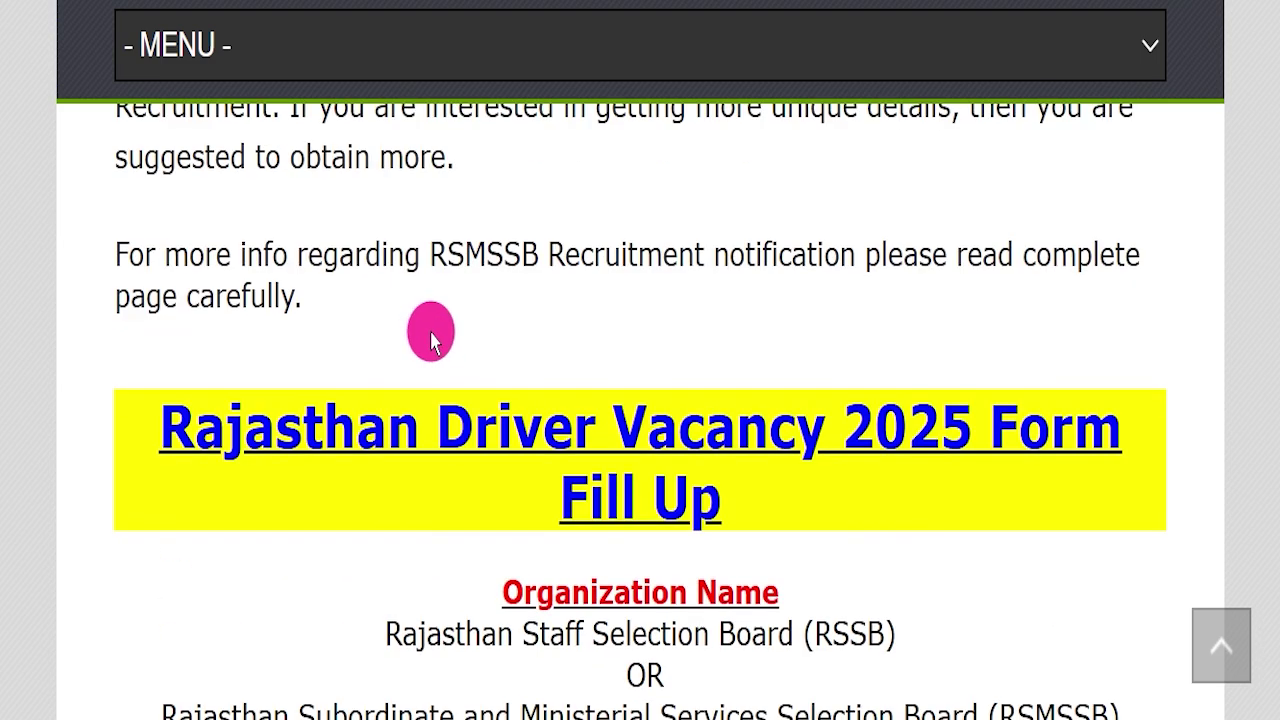
pyautogui.scroll(5, 463, 335)
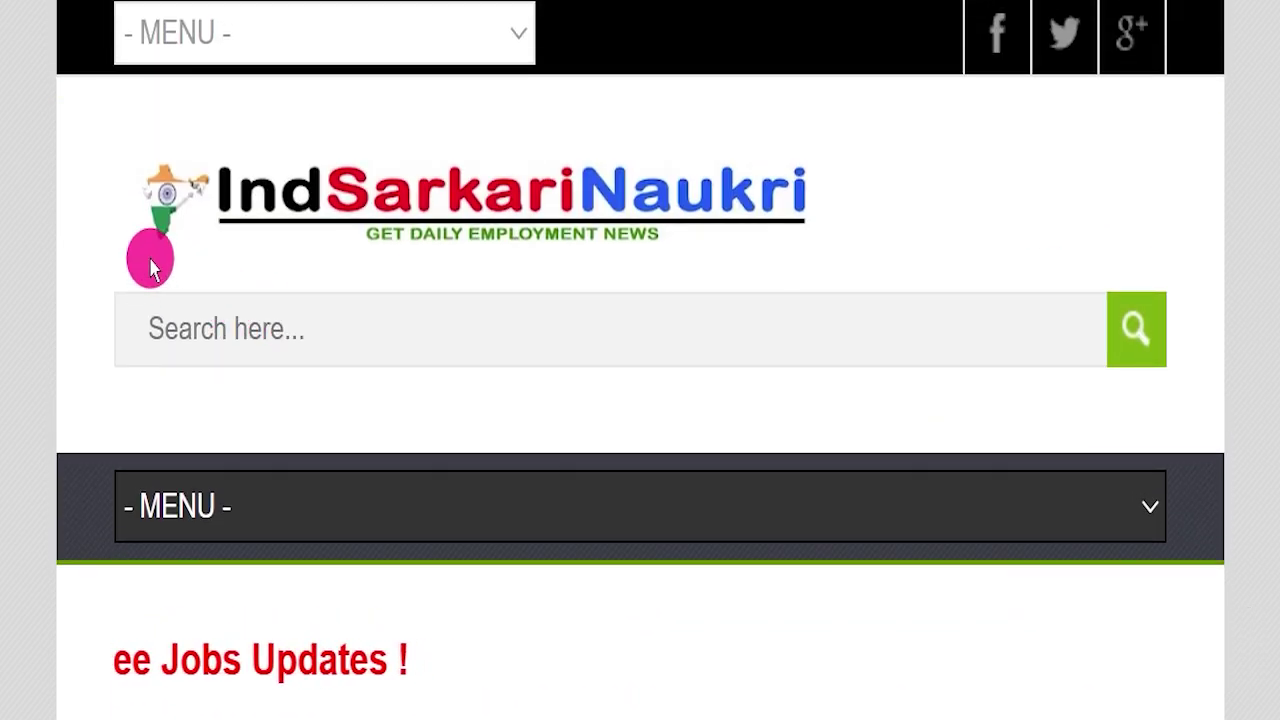
pyautogui.scroll(-8, 460, 289)
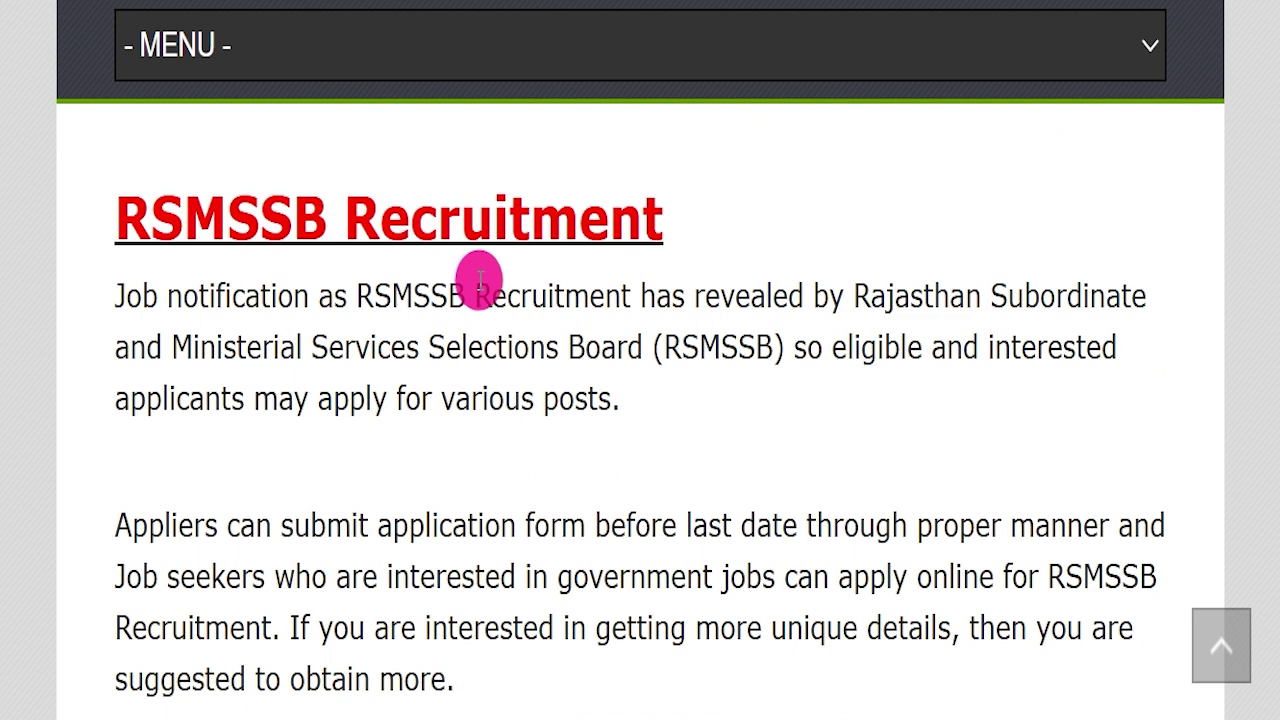
pyautogui.scroll(-6, 480, 280)
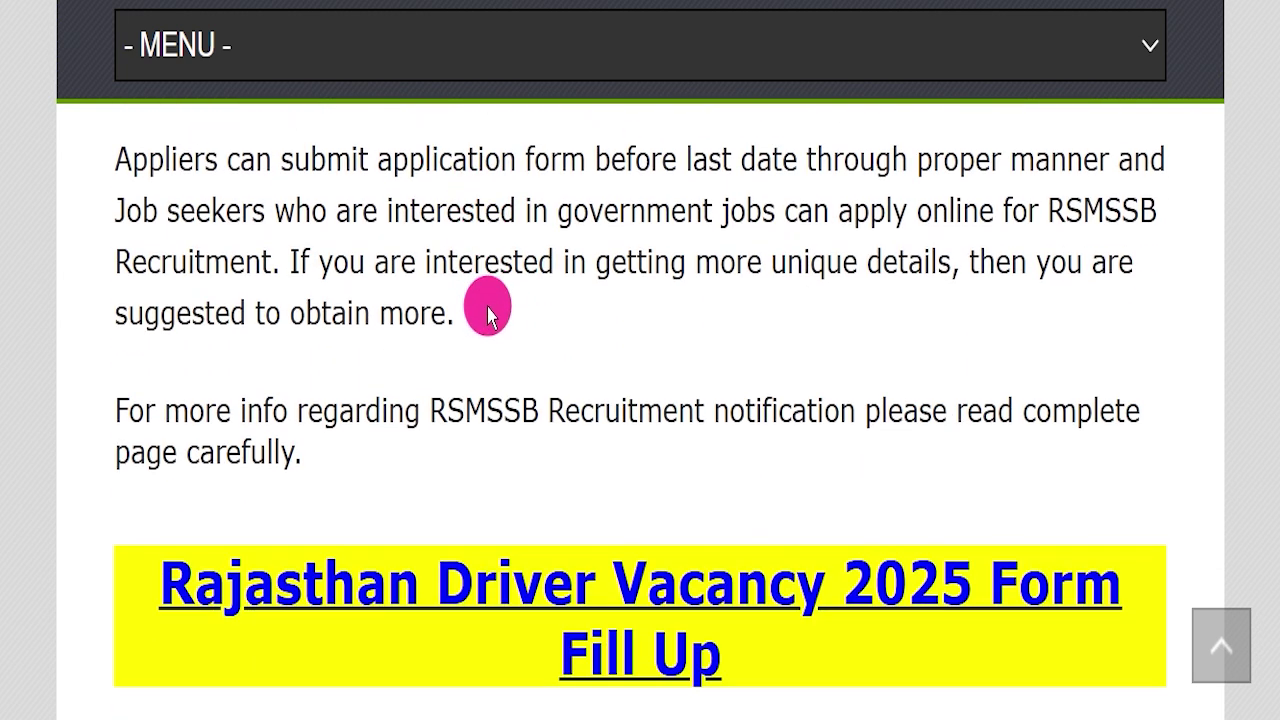
pyautogui.scroll(-1, 496, 292)
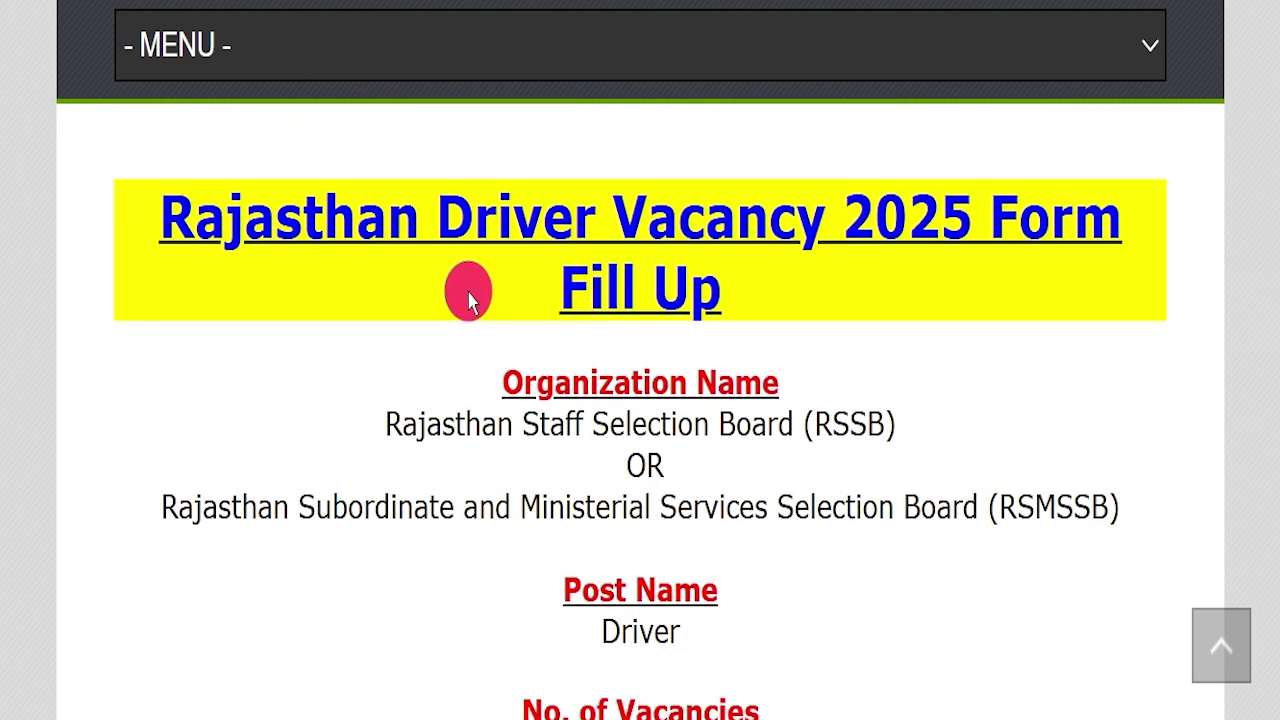
# Read the vacancy details, highlighting the form title, organization name, post name and number of vacancies.
pyautogui.moveTo(143, 200); pyautogui.dragTo(751, 268)
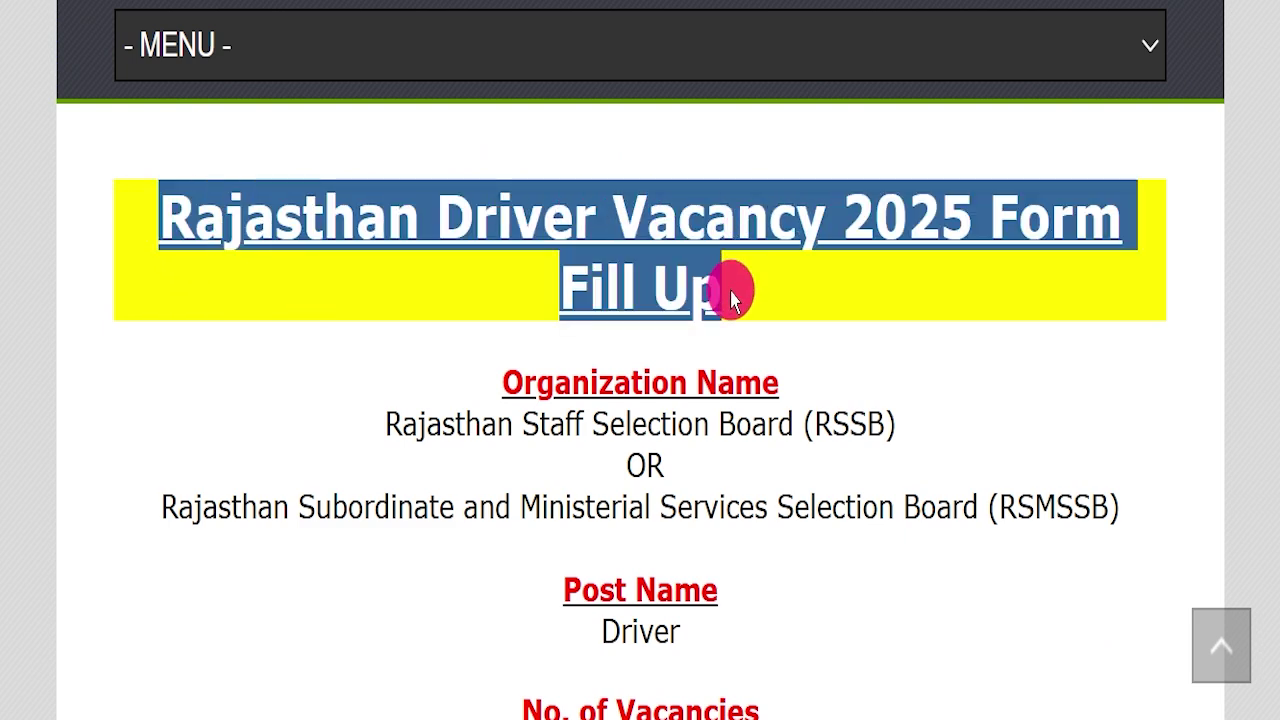
pyautogui.click(137, 288)
pyautogui.moveTo(271, 405); pyautogui.dragTo(886, 420)
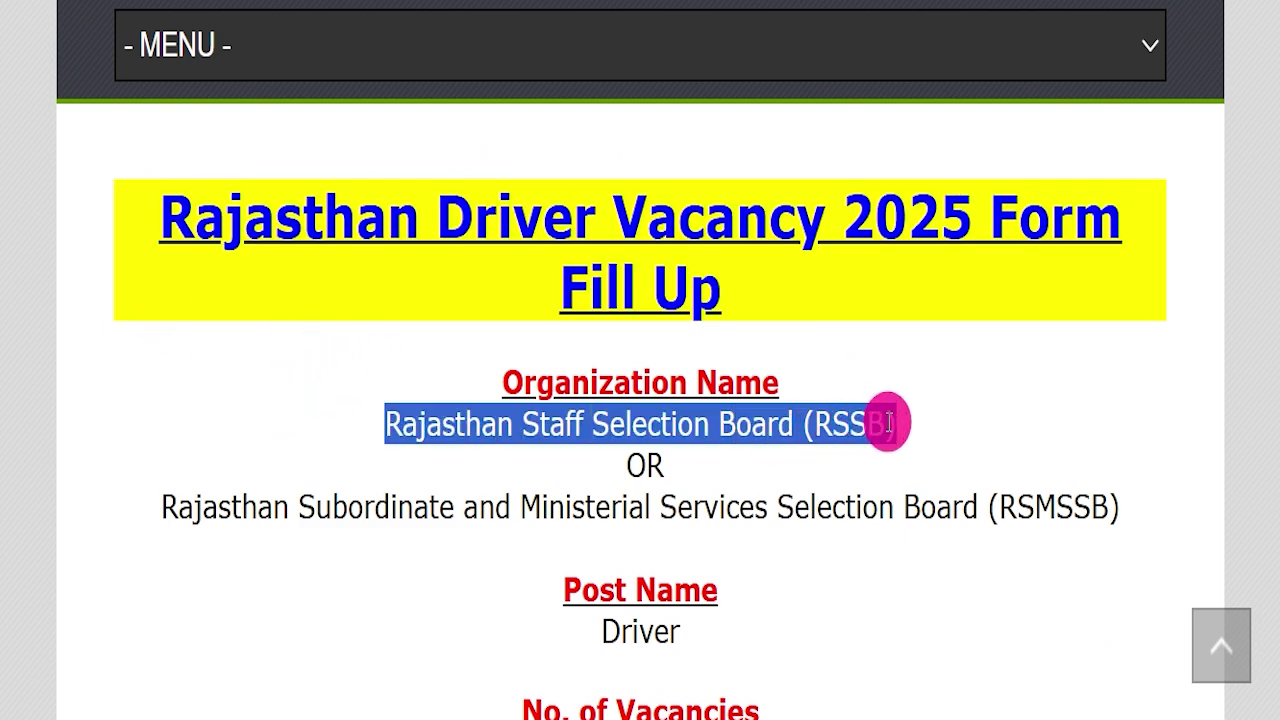
pyautogui.click(894, 423)
pyautogui.scroll(-1, 700, 460)
pyautogui.moveTo(482, 492); pyautogui.dragTo(700, 512)
pyautogui.scroll(-2, 829, 477)
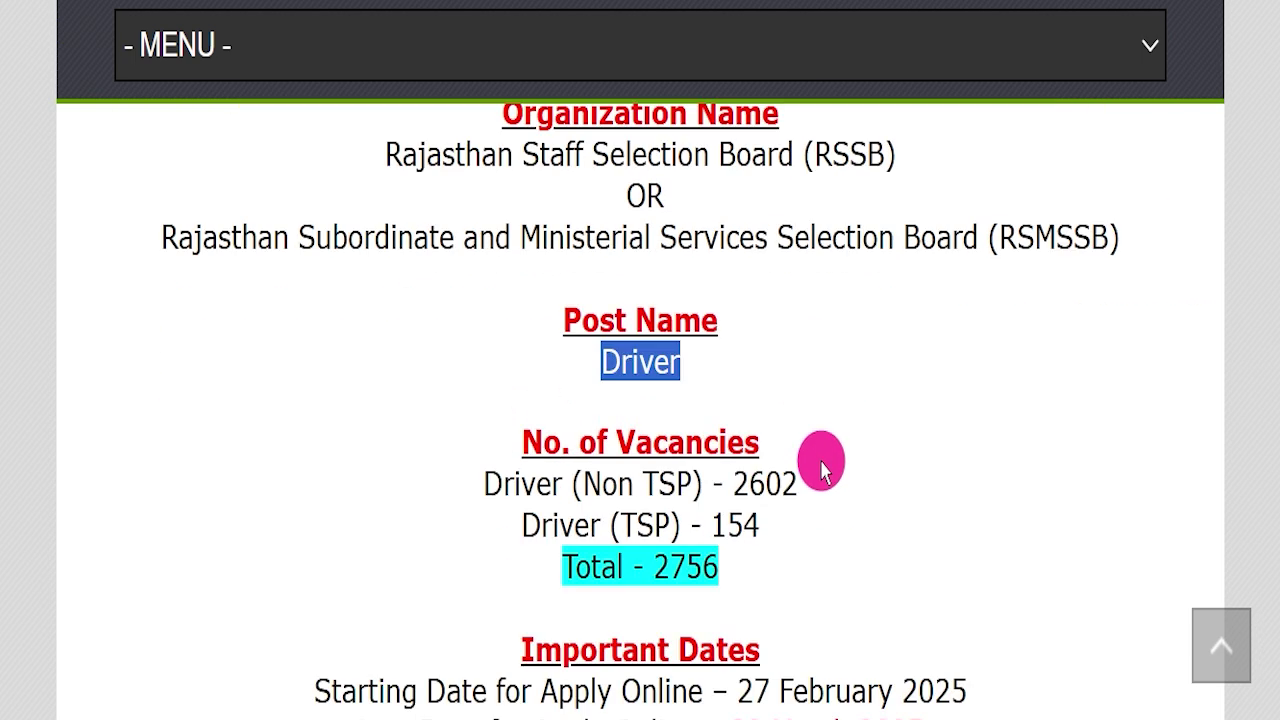
pyautogui.moveTo(503, 451); pyautogui.dragTo(775, 452)
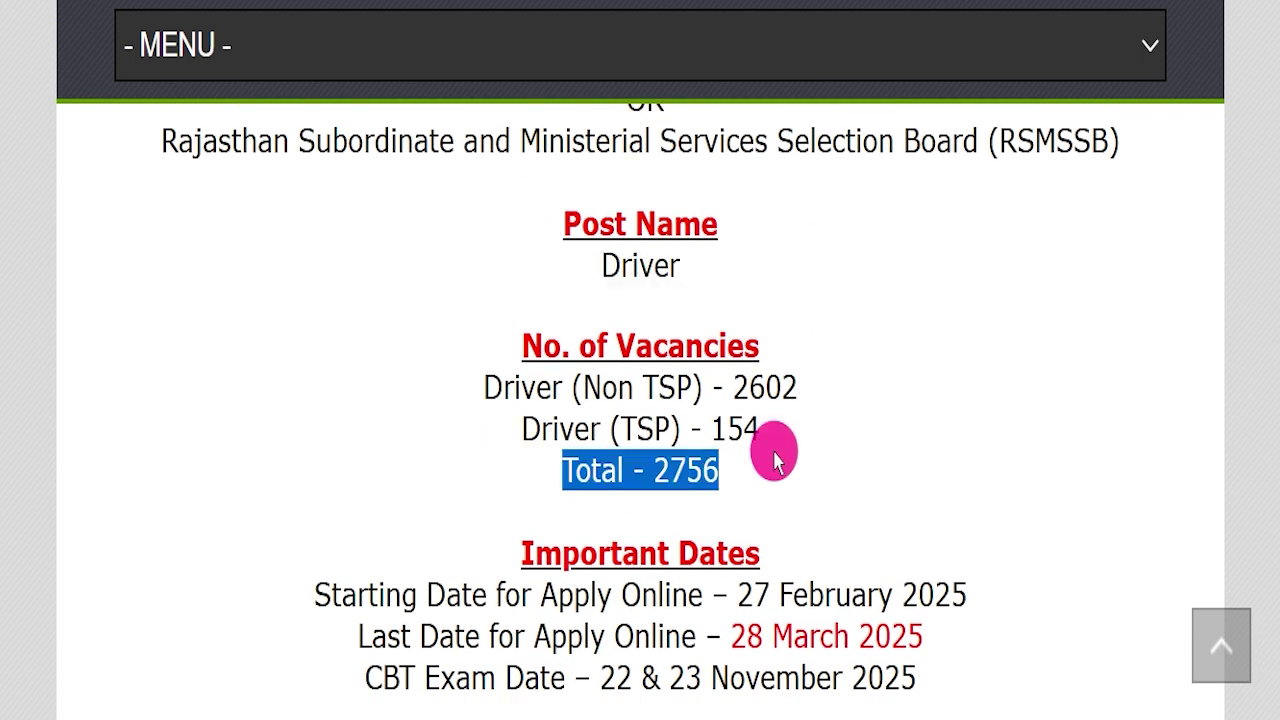
# Underline the last date for applying online, 28 March 2025, and draw a tick mark beside it.
pyautogui.scroll(-1, 783, 452)
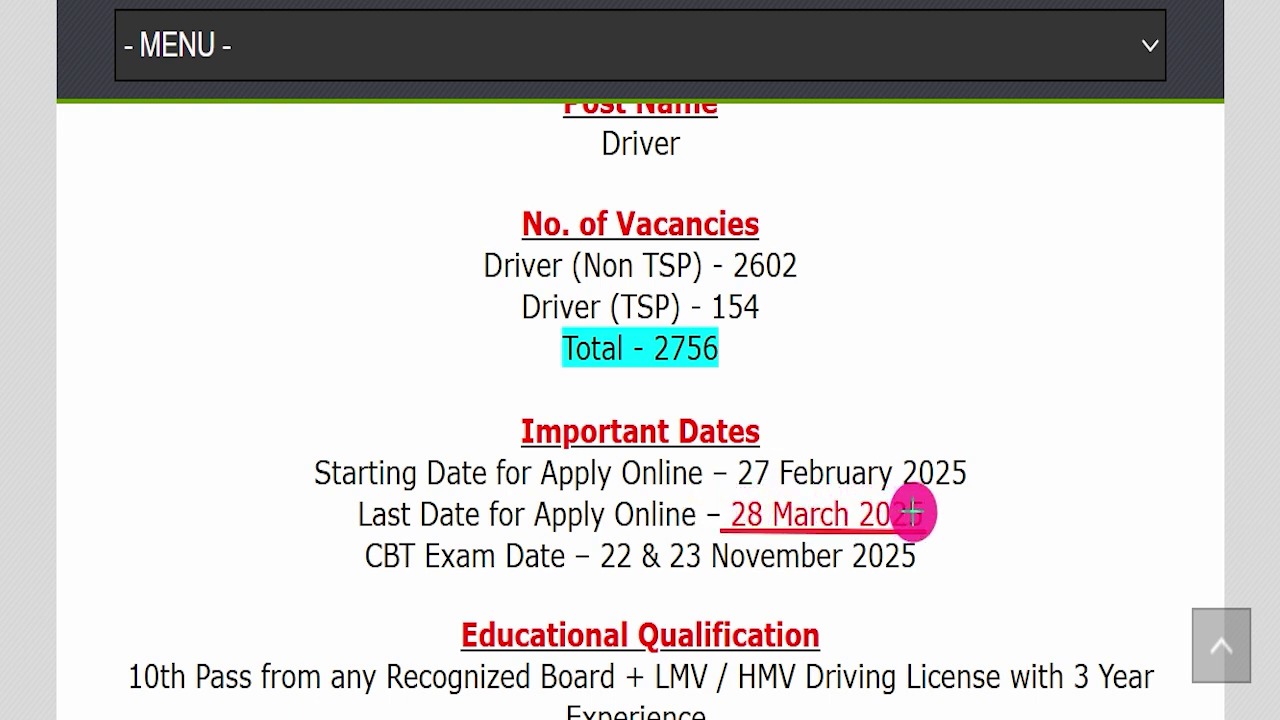
pyautogui.moveTo(921, 492); pyautogui.dragTo(1100, 449)
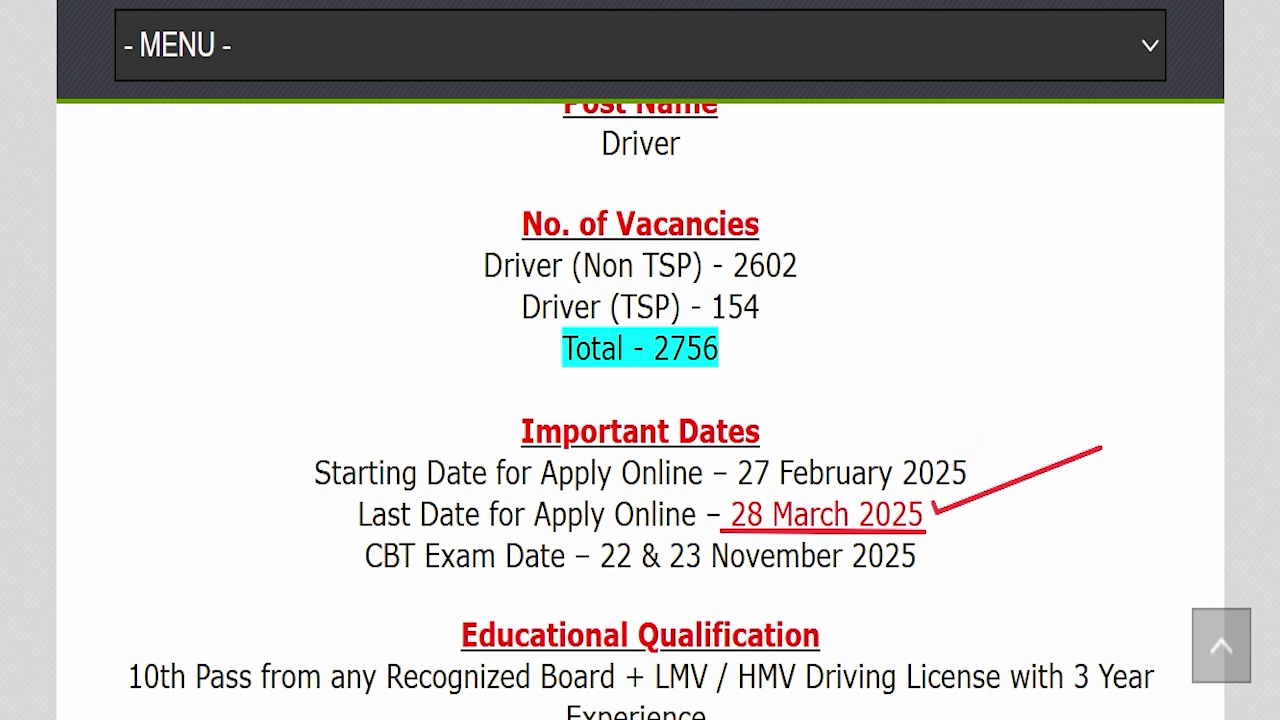
pyautogui.scroll(-3, 586, 286)
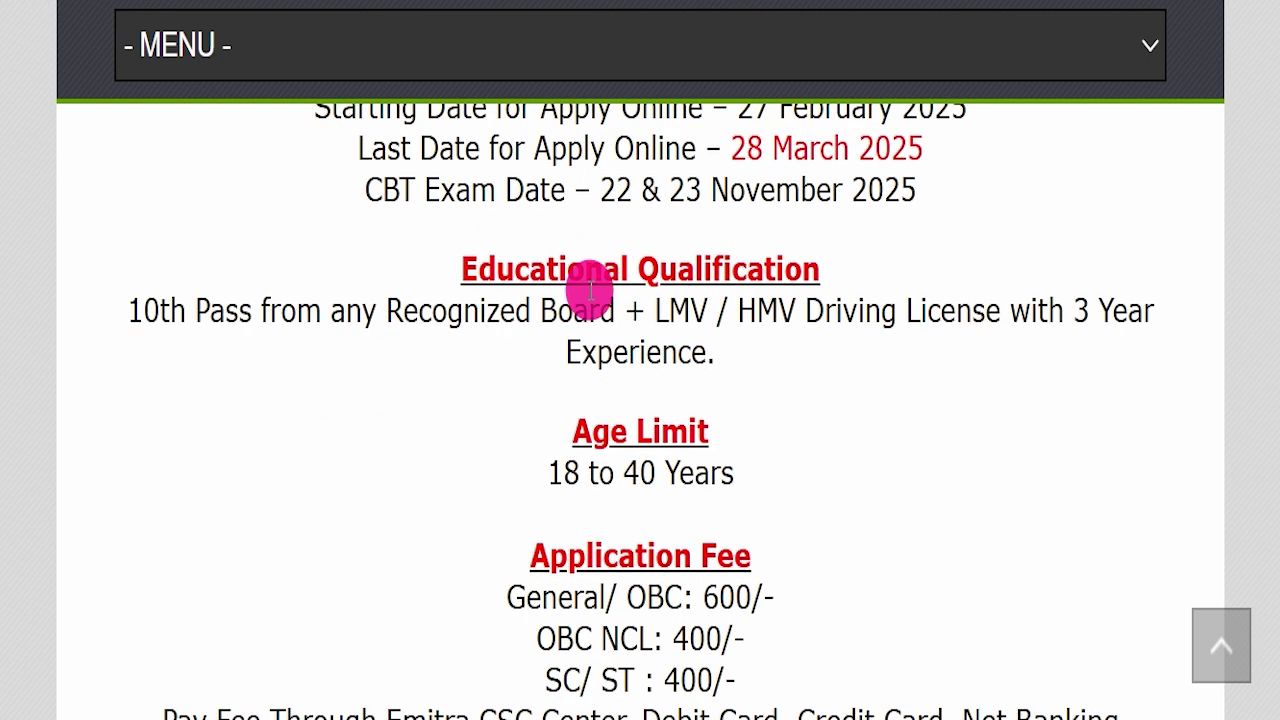
# Examine the educational qualification and age limit requirements, highlighting their text.
pyautogui.moveTo(123, 292); pyautogui.dragTo(594, 306)
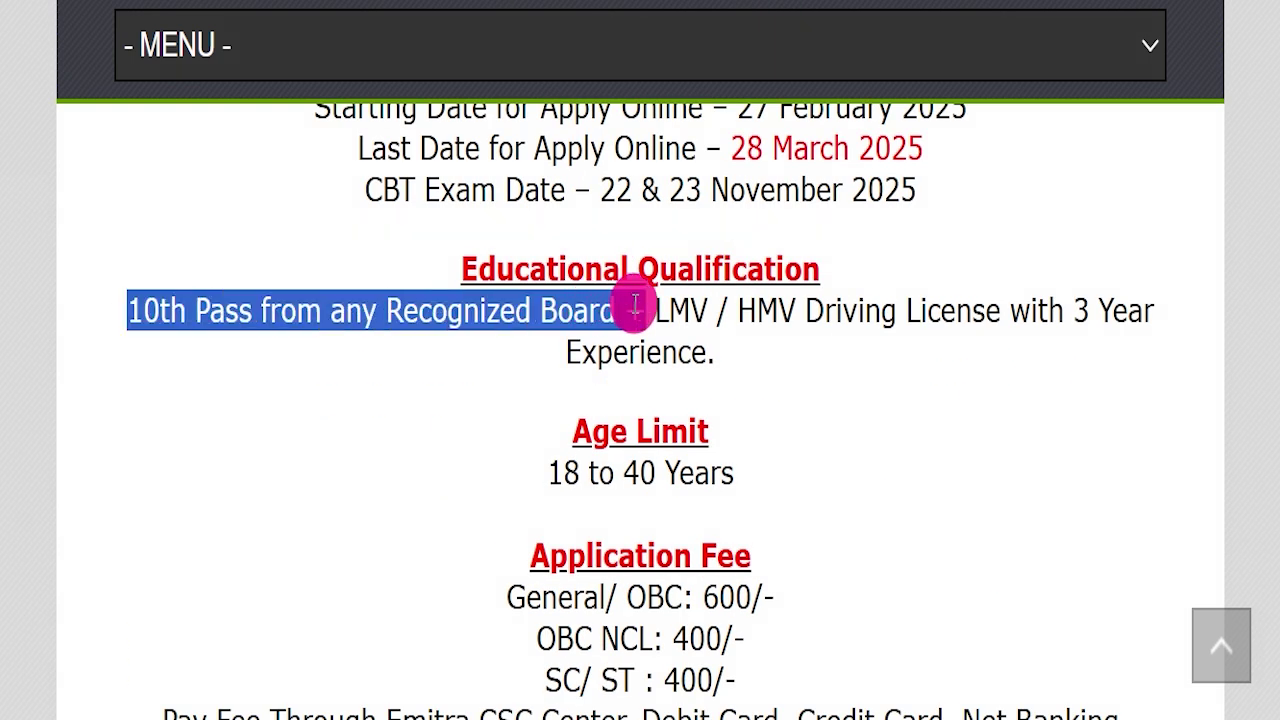
pyautogui.moveTo(672, 297); pyautogui.dragTo(983, 323)
pyautogui.click(915, 372)
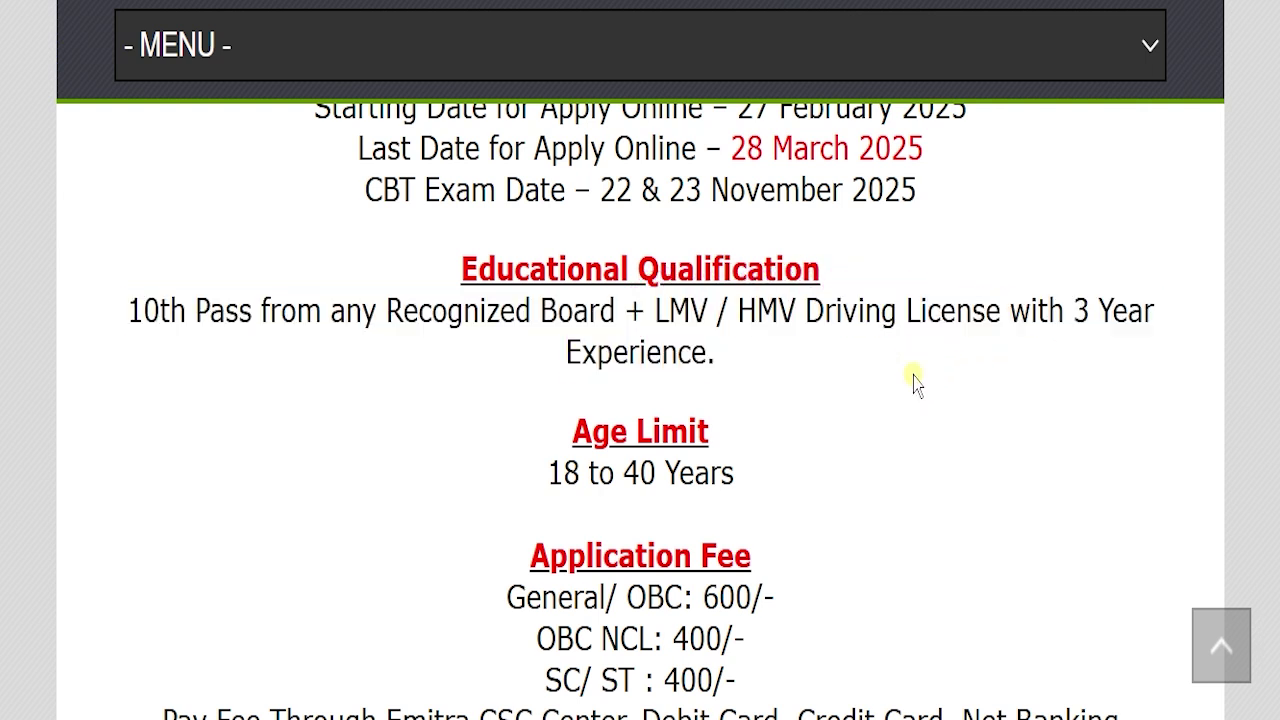
pyautogui.moveTo(506, 474); pyautogui.dragTo(788, 474)
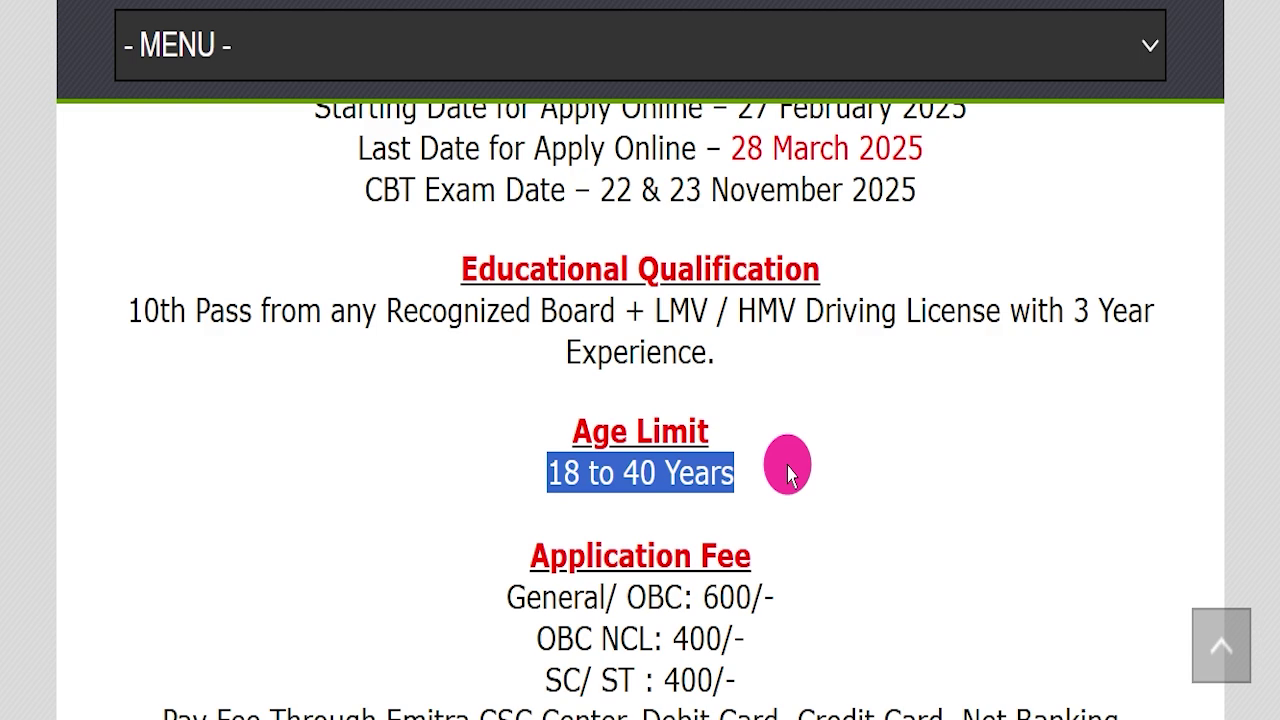
# Check the application fee for each category, highlighting the General/OBC, OBC NCL and SC/ST lines.
pyautogui.scroll(-3, 792, 473)
pyautogui.moveTo(471, 334); pyautogui.dragTo(811, 331)
pyautogui.moveTo(538, 392); pyautogui.dragTo(757, 378)
pyautogui.moveTo(530, 430); pyautogui.dragTo(752, 428)
pyautogui.click(763, 428)
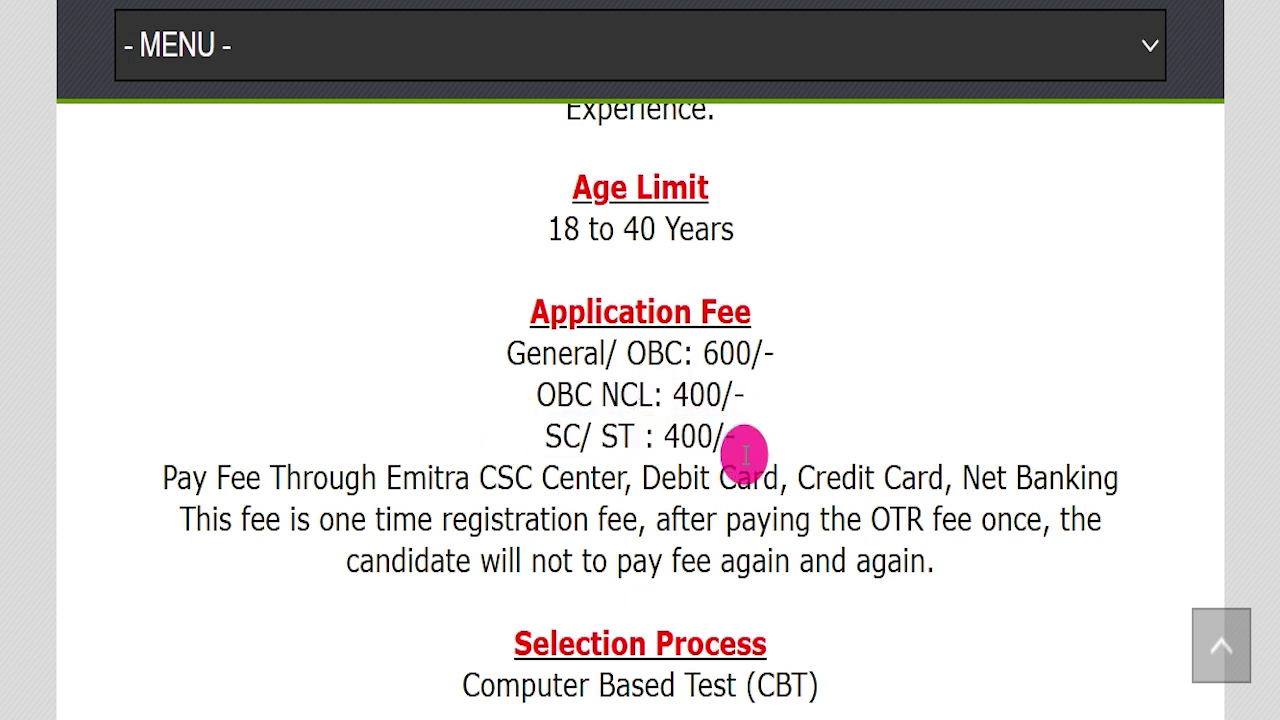
# Review the selection process, apply mode and job location by highlighting each entry.
pyautogui.scroll(-3, 393, 343)
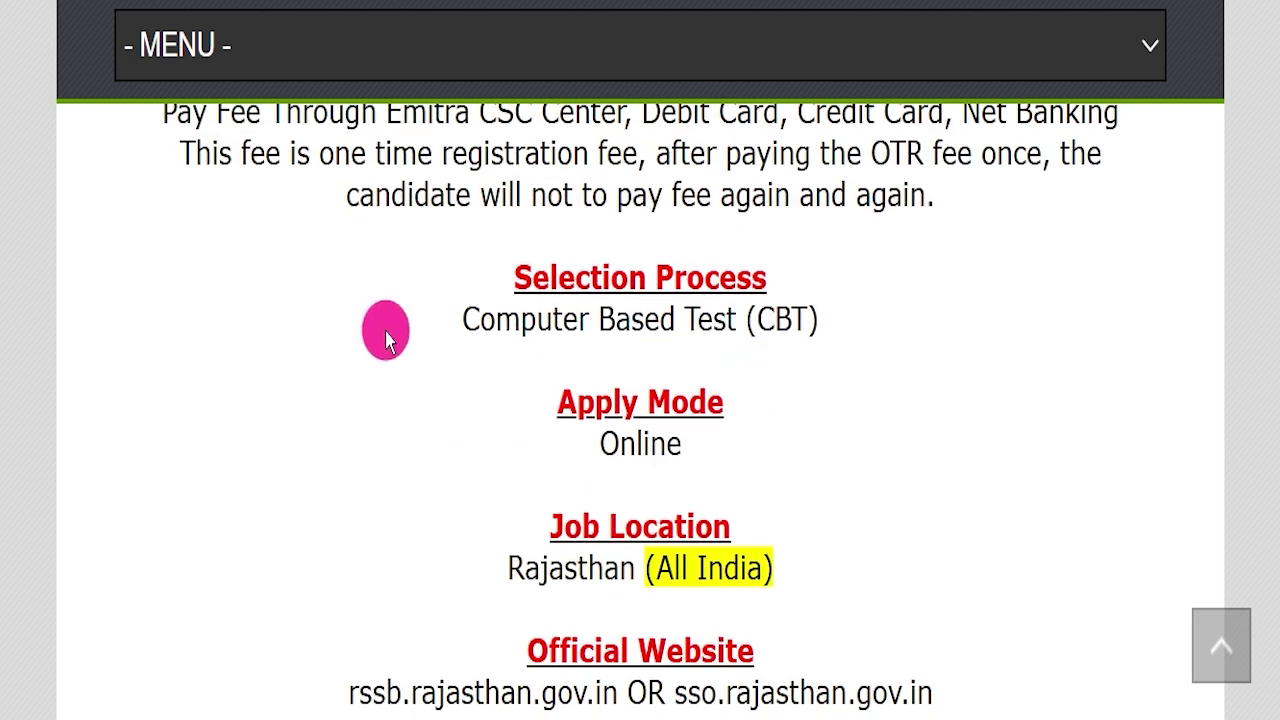
pyautogui.moveTo(414, 318); pyautogui.dragTo(877, 324)
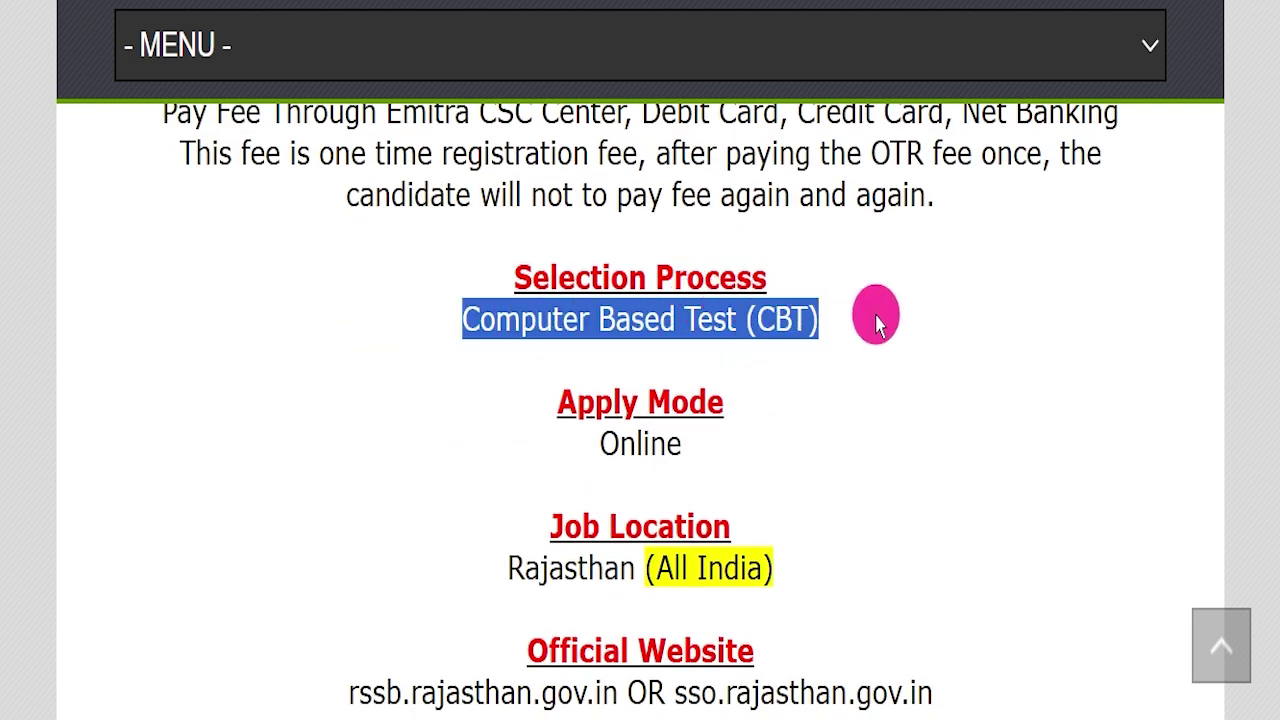
pyautogui.moveTo(561, 453); pyautogui.dragTo(731, 430)
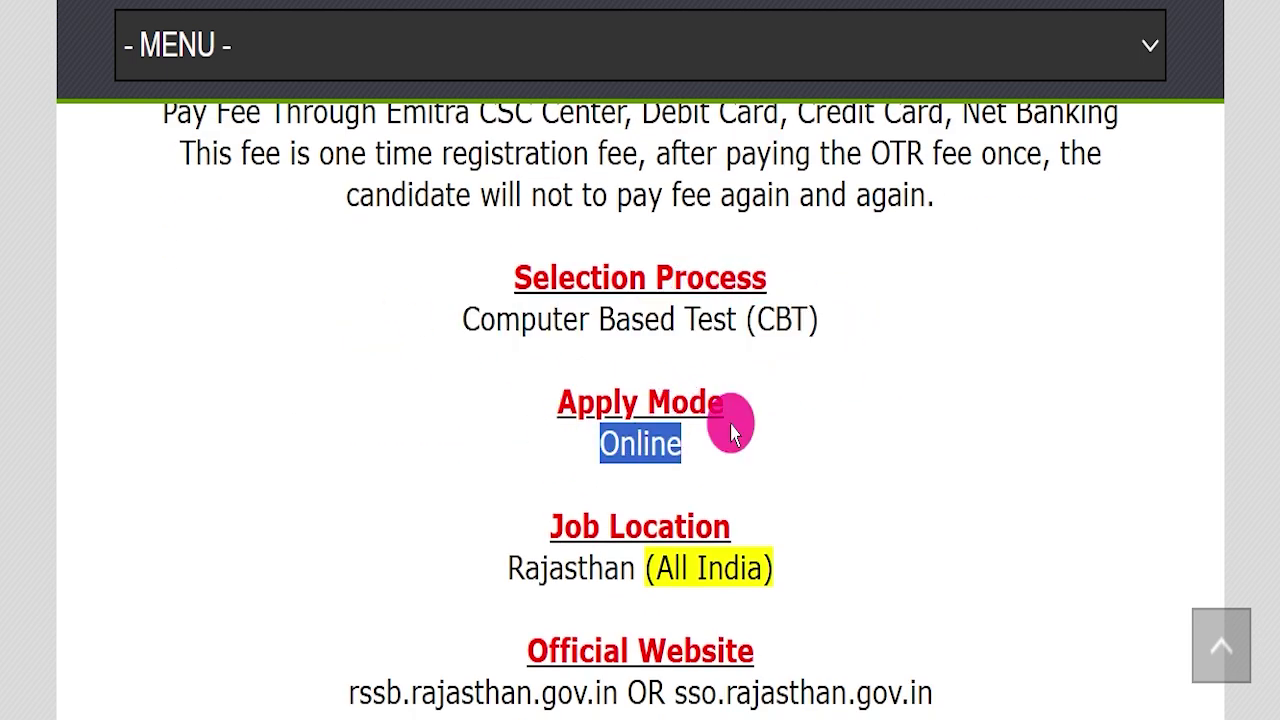
pyautogui.moveTo(457, 549); pyautogui.dragTo(803, 569)
pyautogui.click(814, 537)
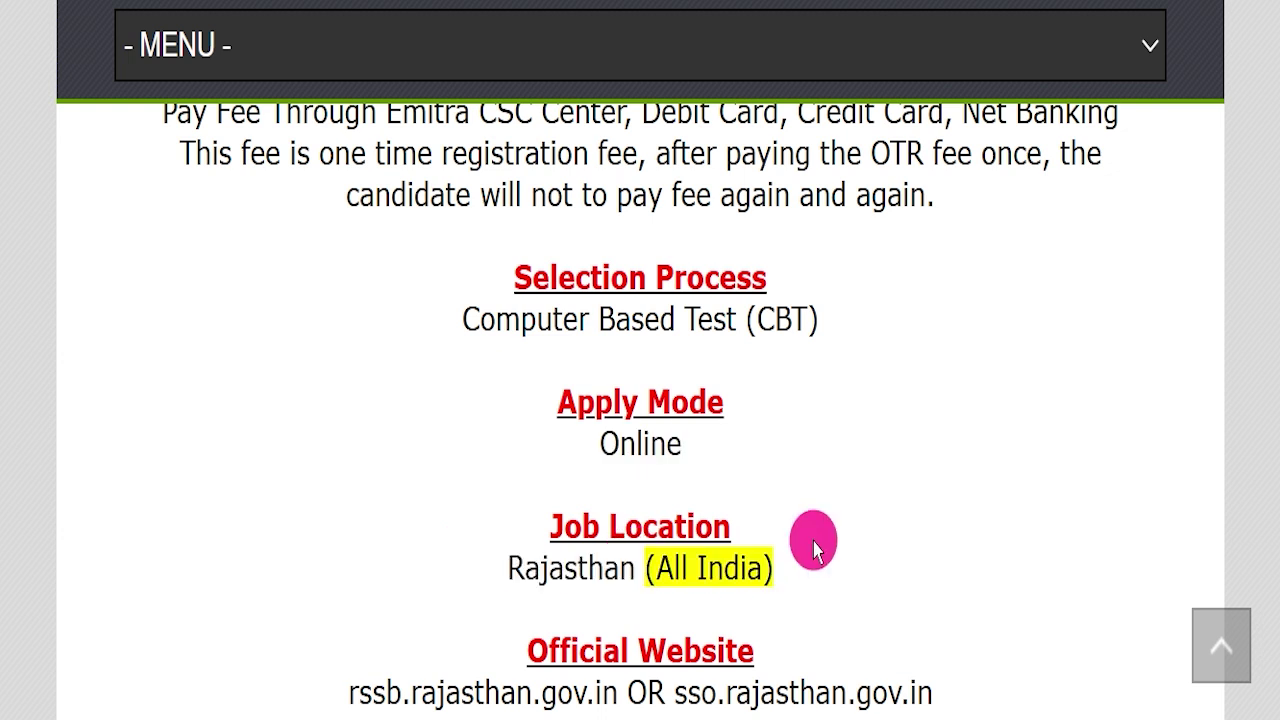
# Highlight the official website address sso.rajasthan.gov.in and examine the Important Links section of the article.
pyautogui.scroll(-2, 820, 511)
pyautogui.moveTo(670, 562); pyautogui.dragTo(951, 545)
pyautogui.click(950, 556)
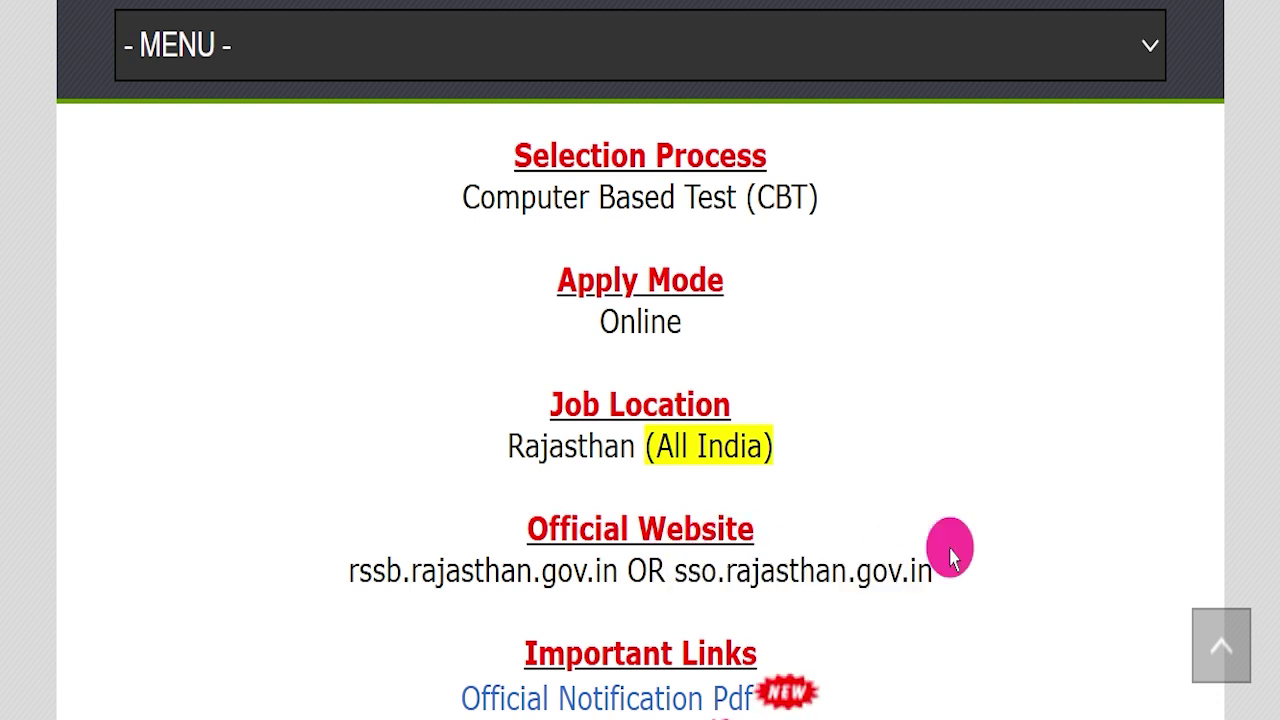
pyautogui.scroll(-3, 960, 540)
pyautogui.moveTo(451, 409); pyautogui.dragTo(826, 537)
pyautogui.click(826, 537)
pyautogui.moveTo(403, 436); pyautogui.dragTo(755, 505)
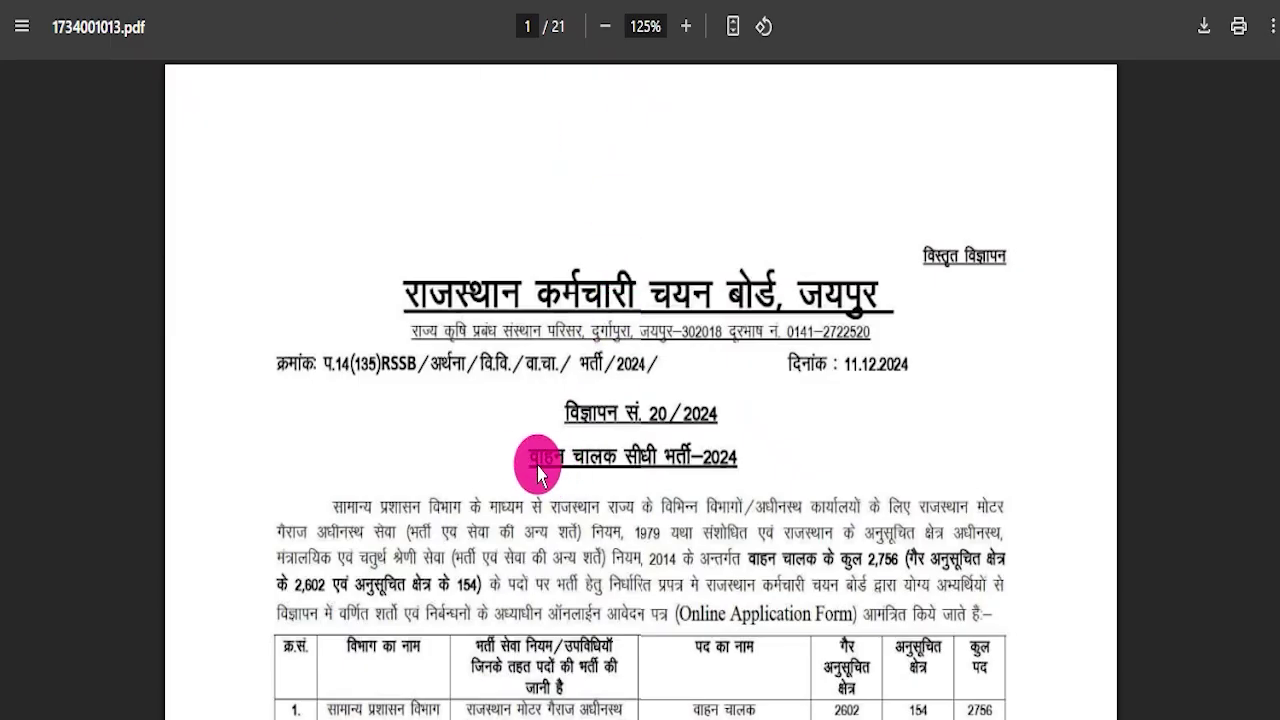
# Examine the official notification PDF from the vacancy table through the eligibility and age relaxation rules, and return to its first page.
pyautogui.scroll(-4, 742, 452)
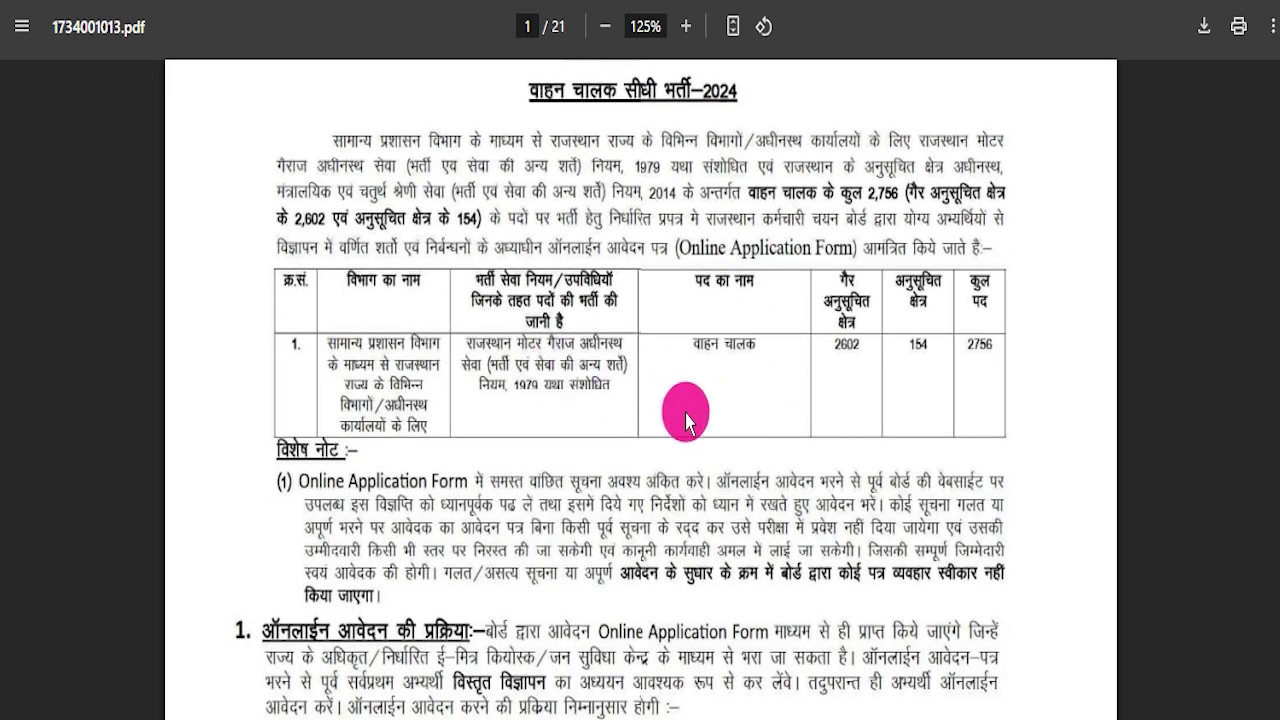
pyautogui.scroll(-1, 690, 410)
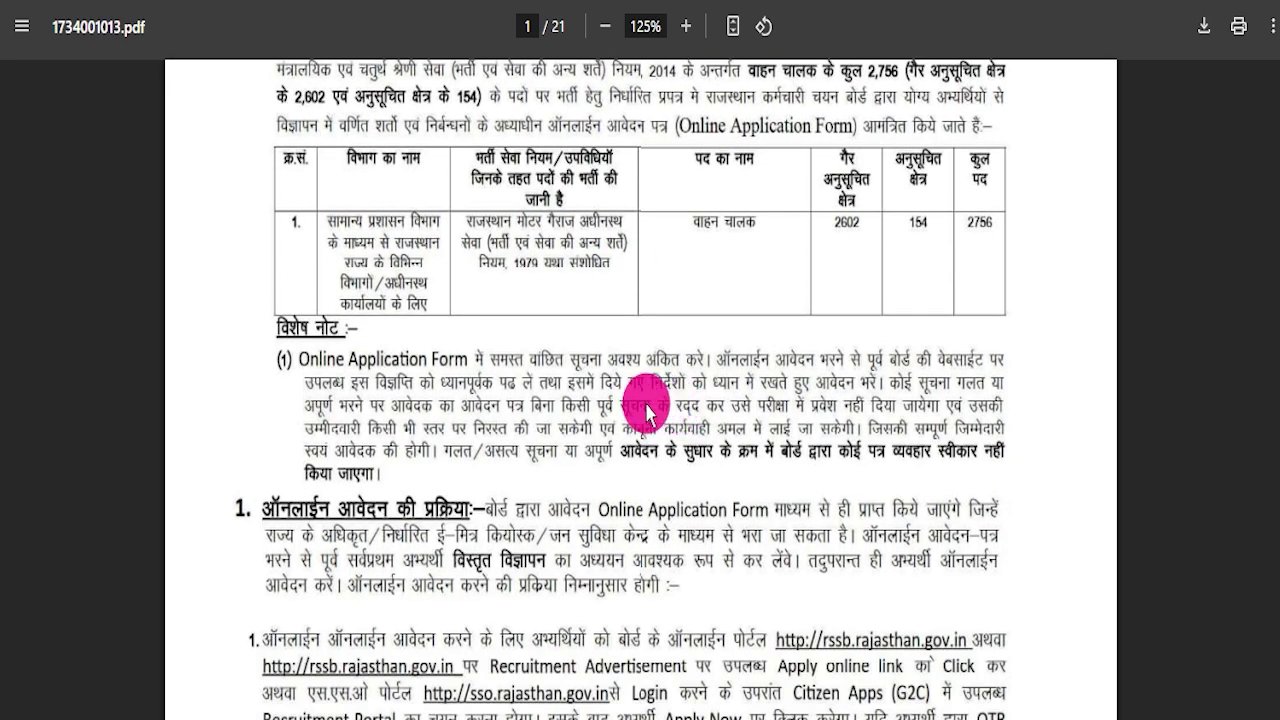
pyautogui.scroll(-15, 600, 410)
pyautogui.scroll(-15, 575, 413)
pyautogui.scroll(-15, 585, 418)
pyautogui.scroll(-15, 550, 400)
pyautogui.scroll(-15, 481, 372)
pyautogui.scroll(-15, 495, 385)
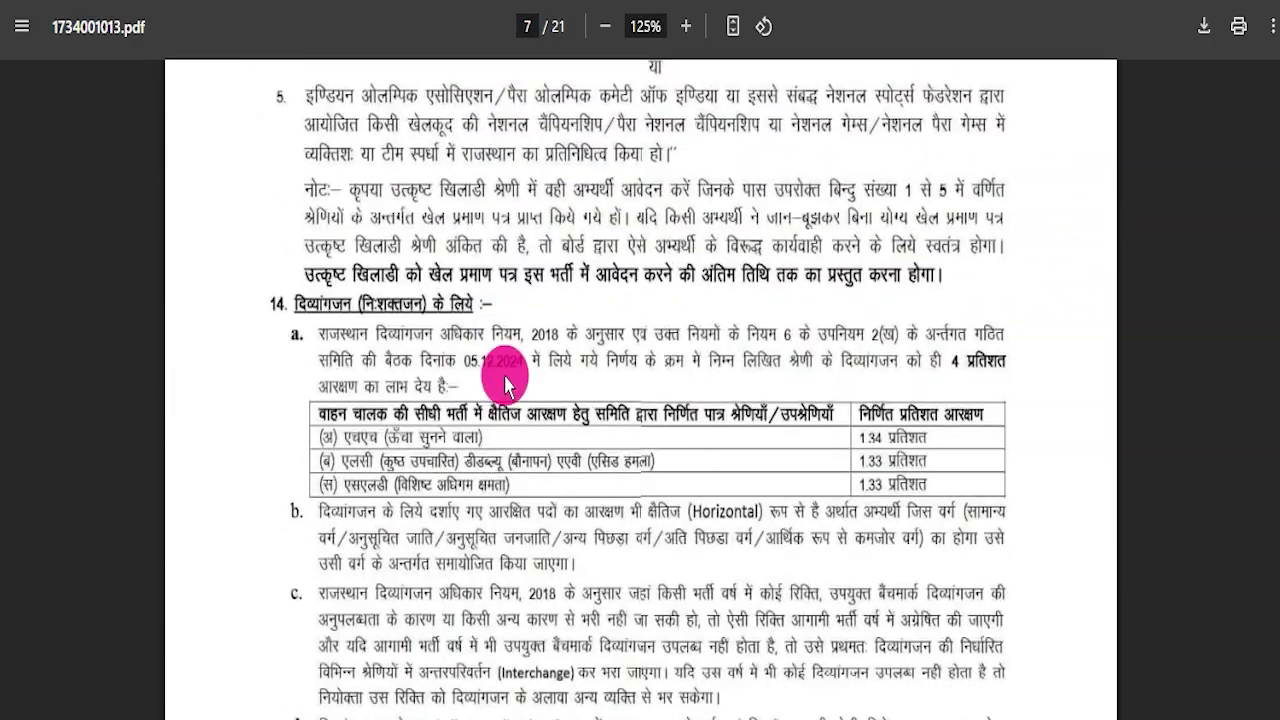
pyautogui.scroll(-6, 505, 385)
pyautogui.scroll(-16, 512, 391)
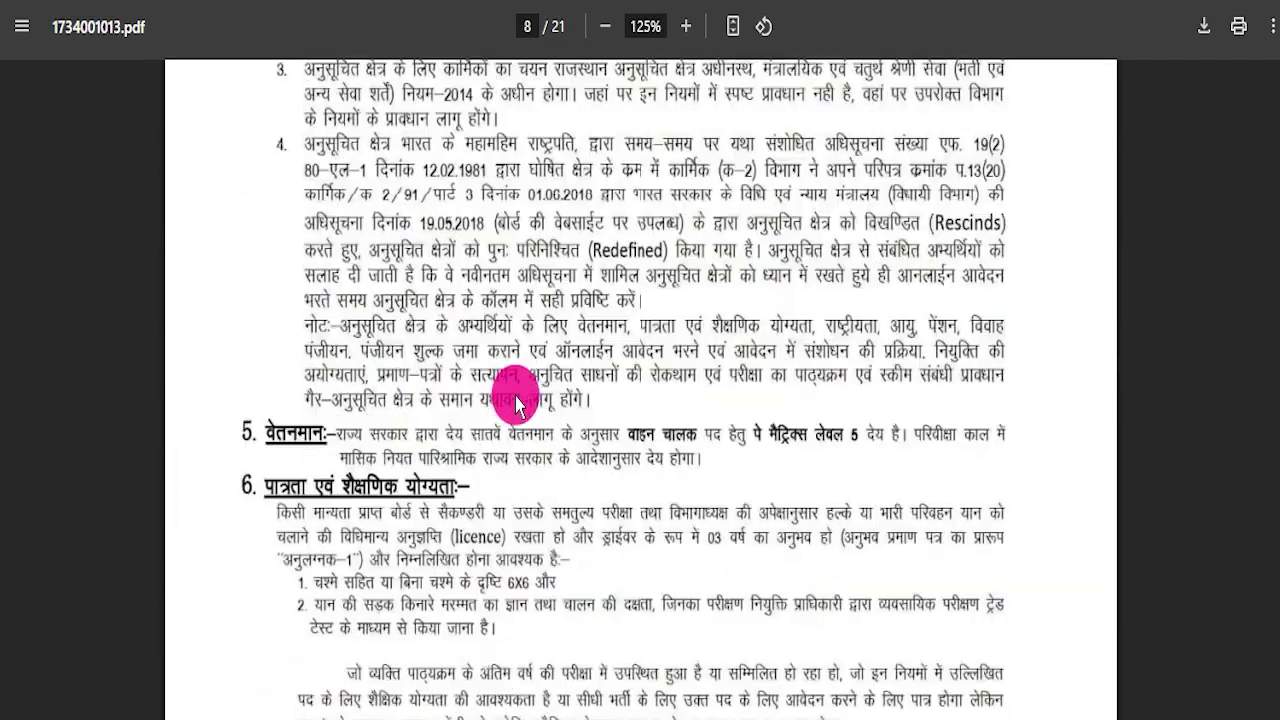
pyautogui.scroll(-16, 512, 385)
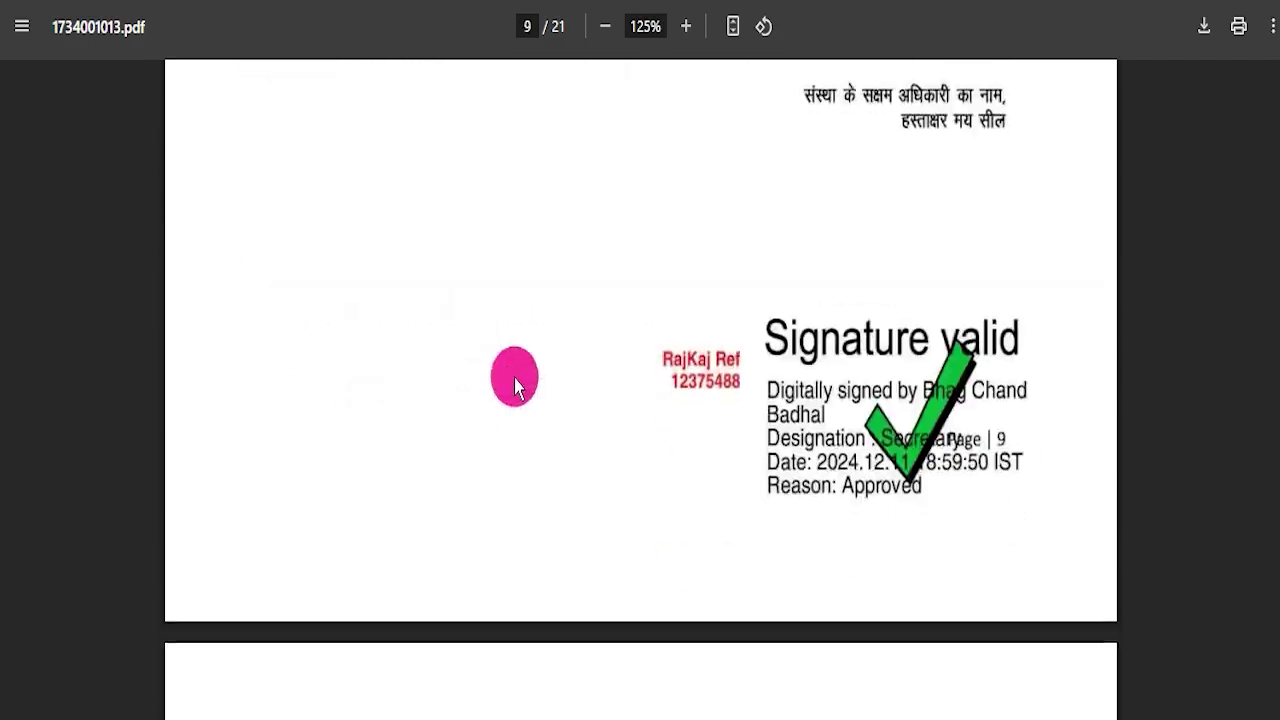
pyautogui.scroll(-20, 520, 398)
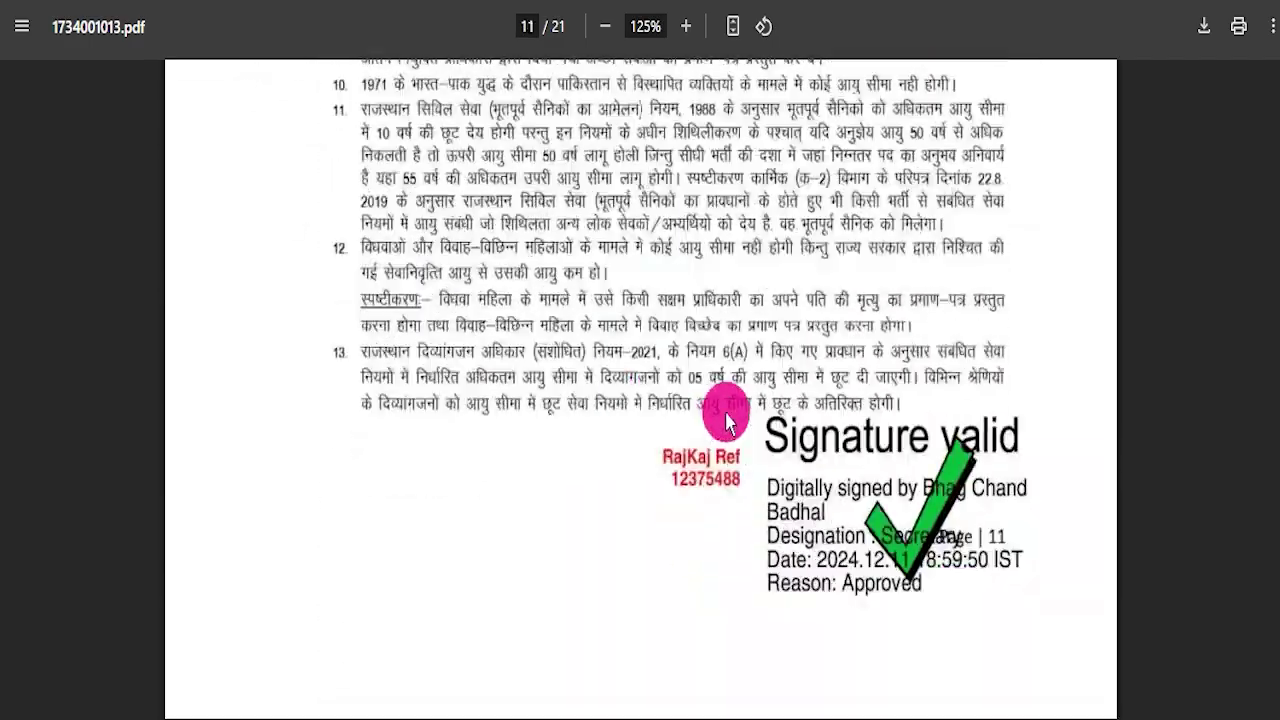
pyautogui.moveTo(1272, 420)
pyautogui.mouseDown()
pyautogui.moveTo(1275, 695)
pyautogui.moveTo(1276, 67)
pyautogui.mouseUp()
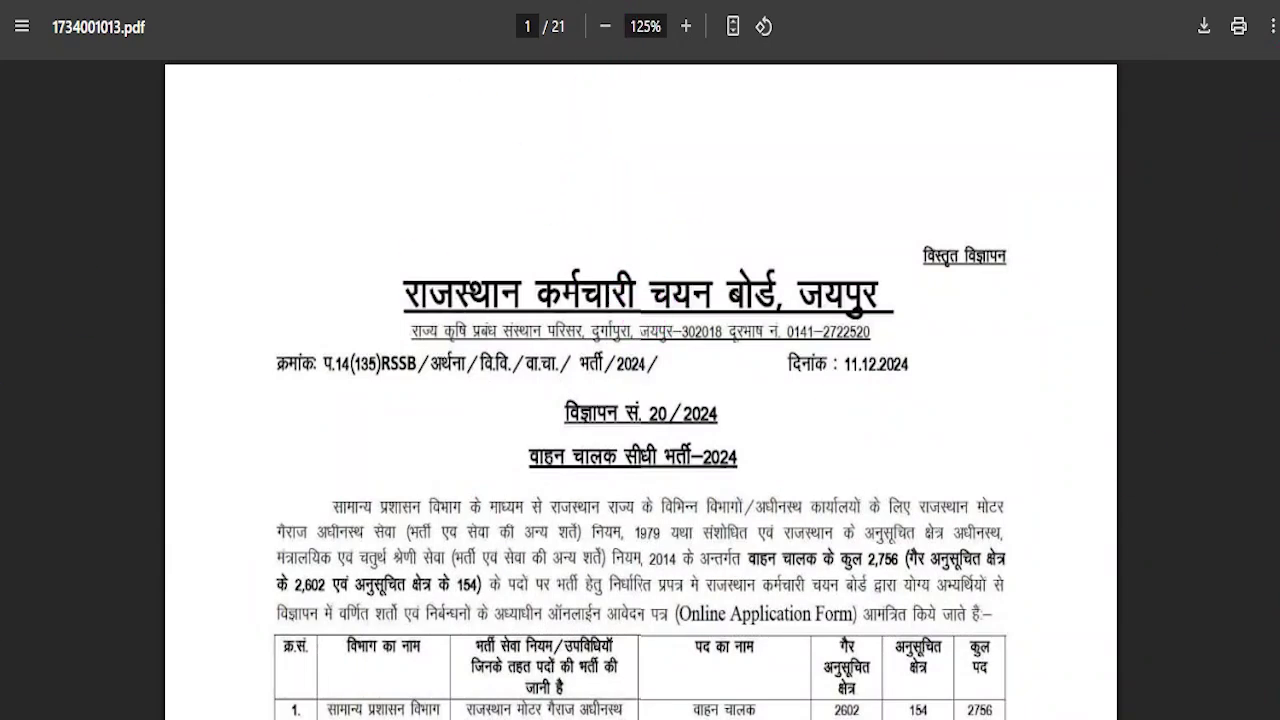
# Return to the vacancy article, highlight the Apply Online link and bring up the Rajasthan Single Sign On login page.
pyautogui.click(340, 2)
pyautogui.moveTo(455, 498); pyautogui.dragTo(684, 500)
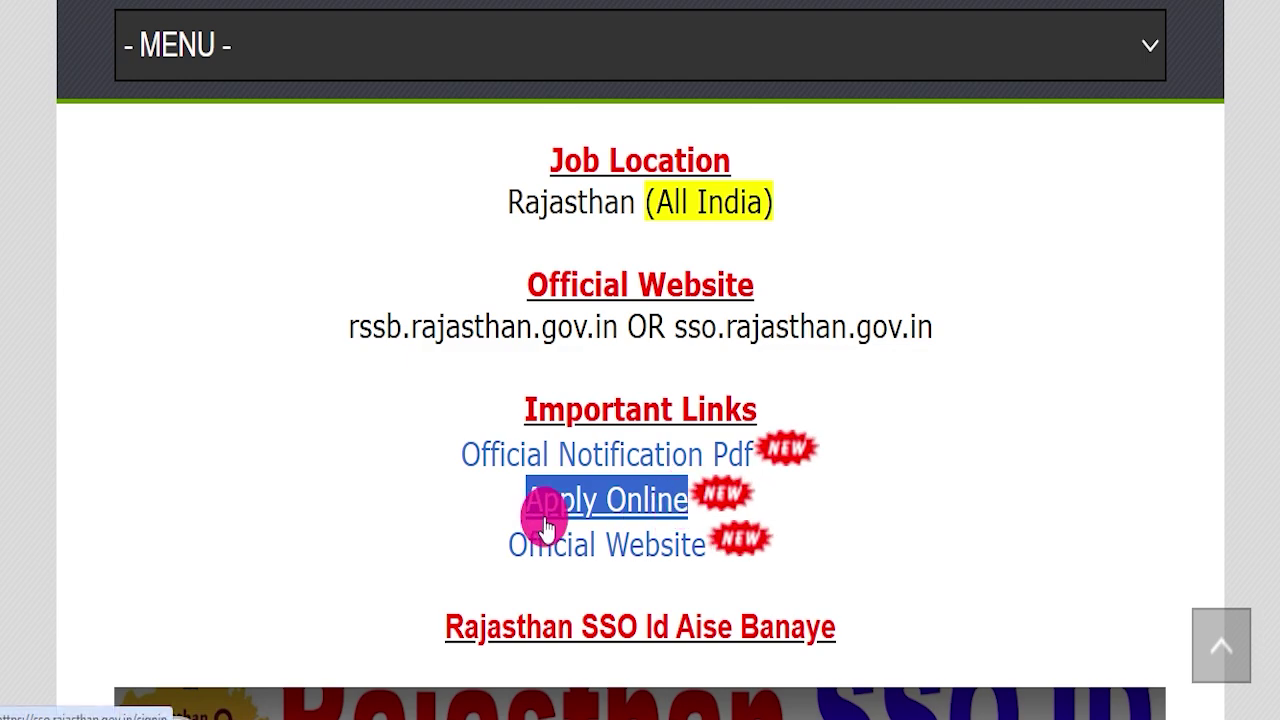
pyautogui.click(462, 2)
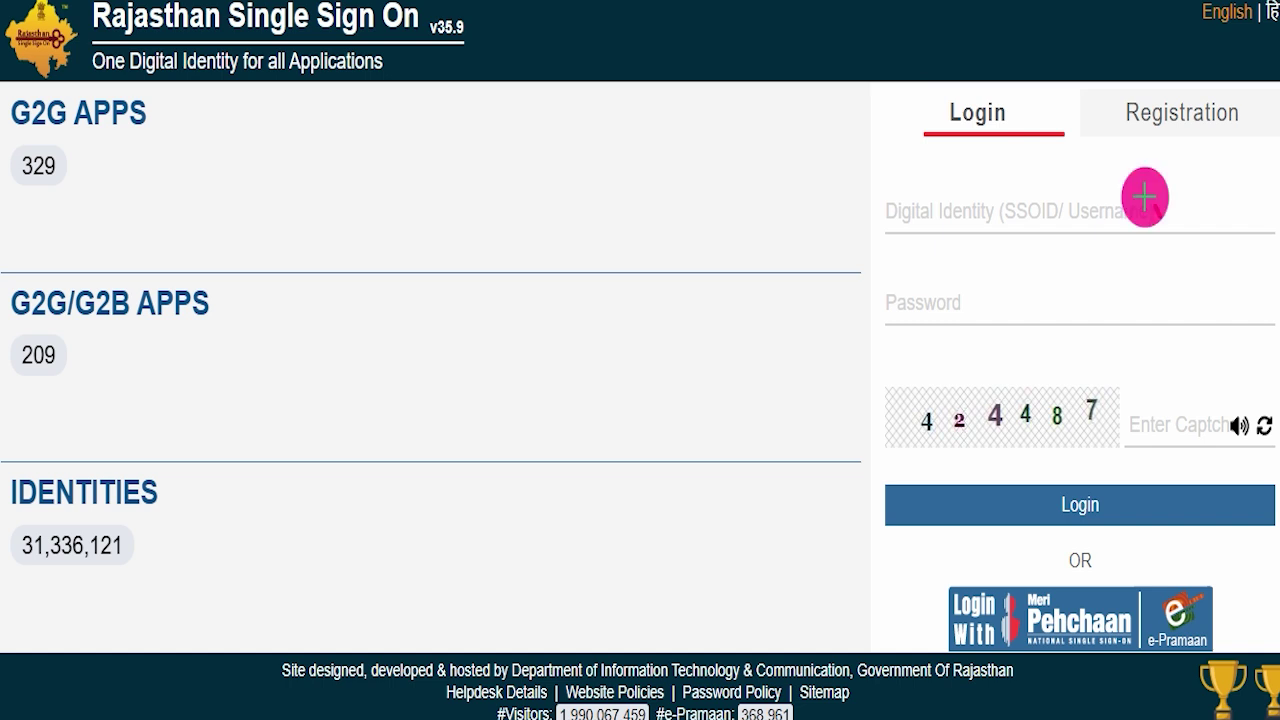
# Mark the SSOID, password, captcha and Login controls on the screen, clear the marks and underline the Registration option.
pyautogui.moveTo(1145, 196); pyautogui.dragTo(1198, 167)
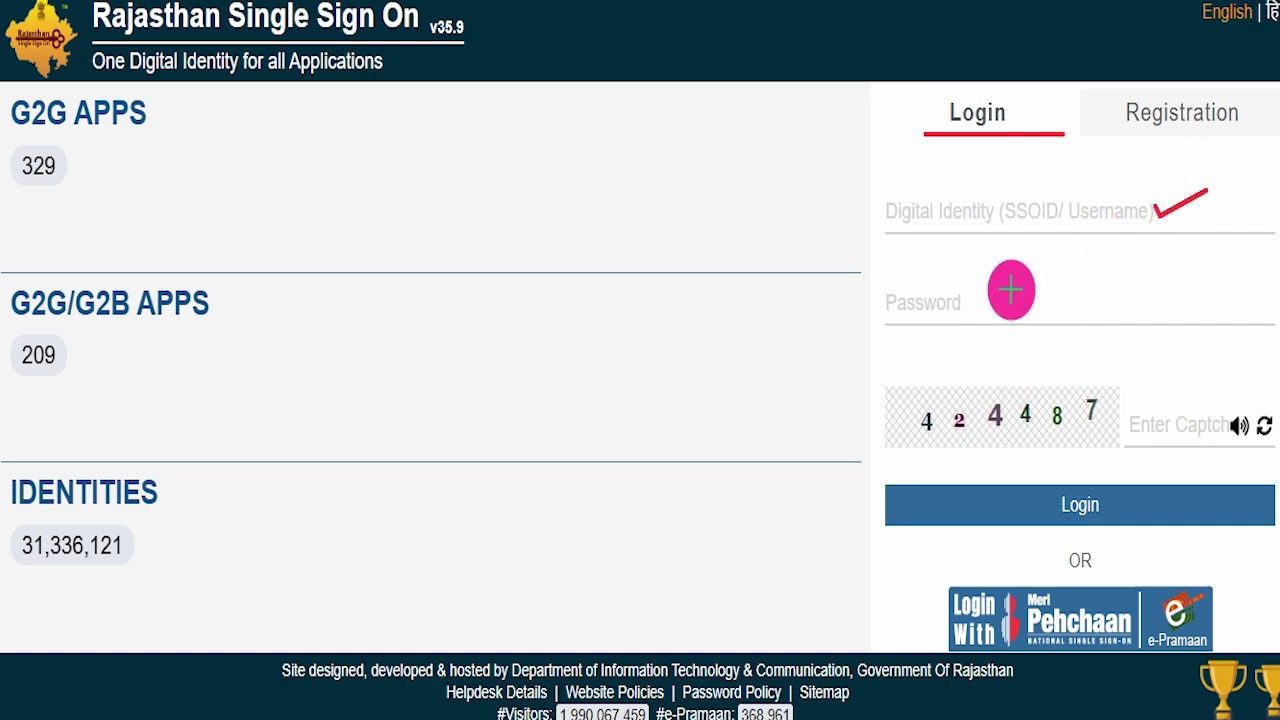
pyautogui.moveTo(903, 417); pyautogui.dragTo(1097, 428)
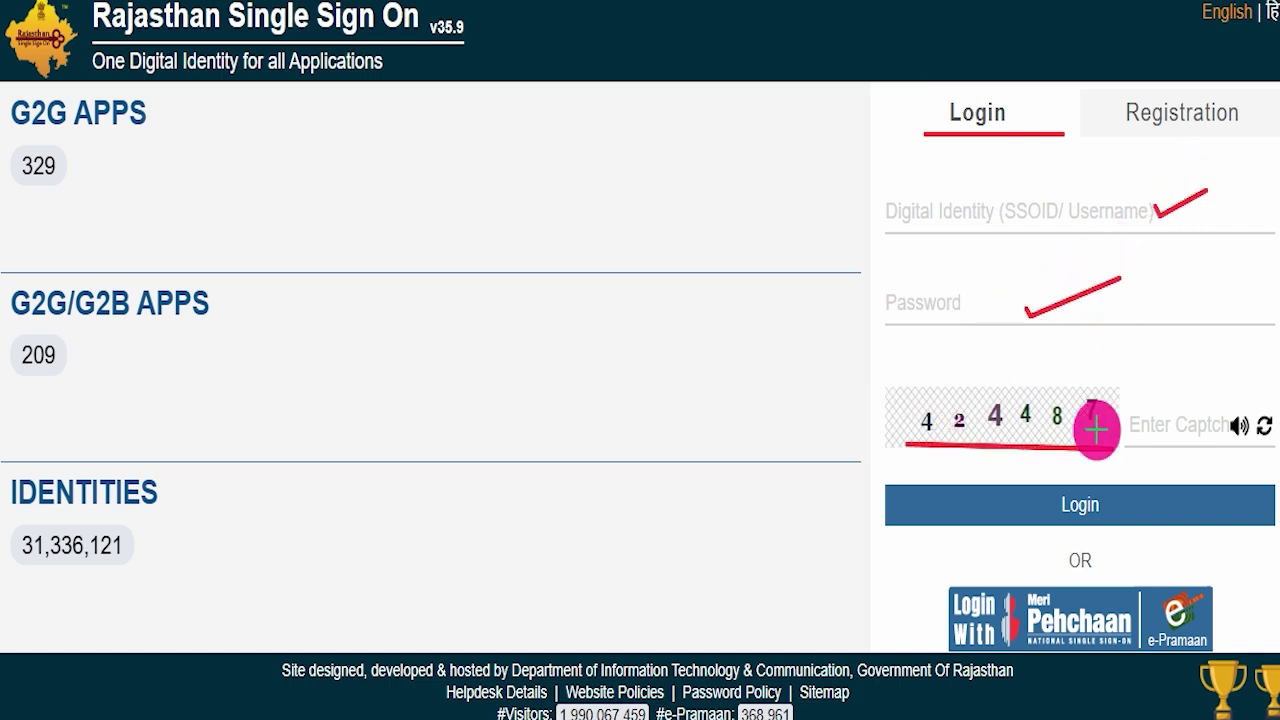
pyautogui.moveTo(1165, 402); pyautogui.dragTo(1243, 374)
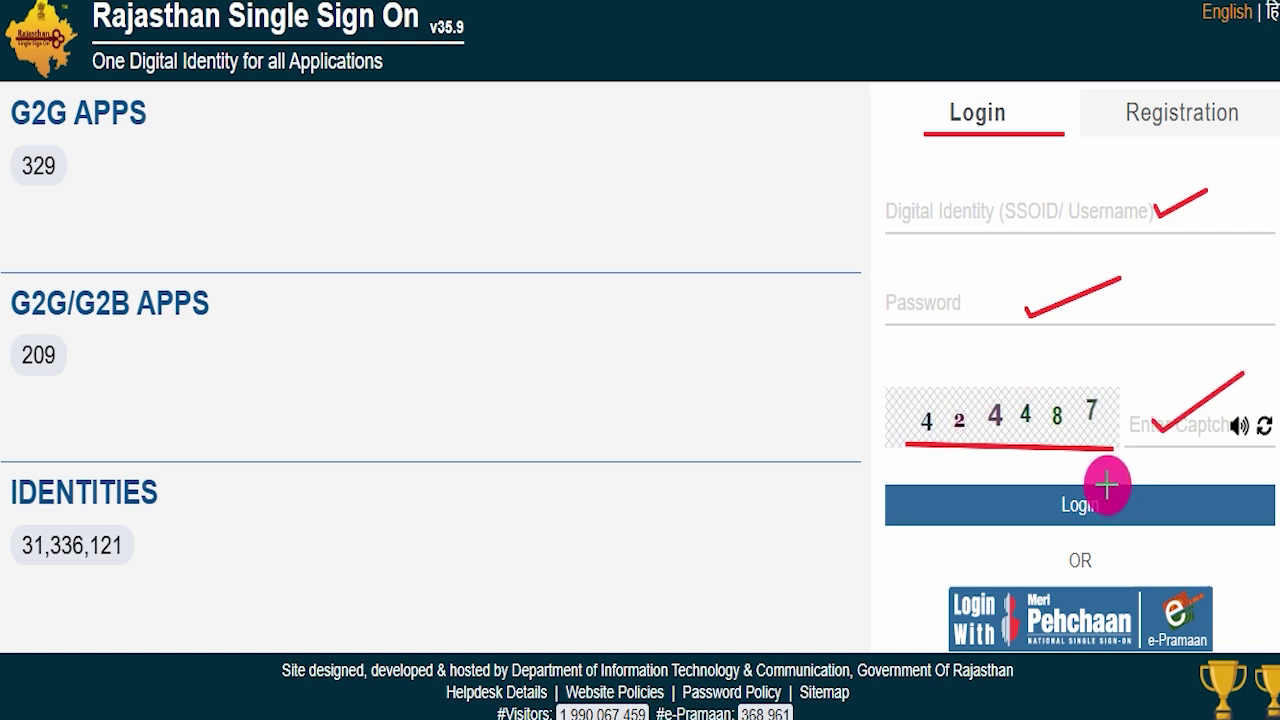
pyautogui.moveTo(1110, 487); pyautogui.dragTo(1180, 448)
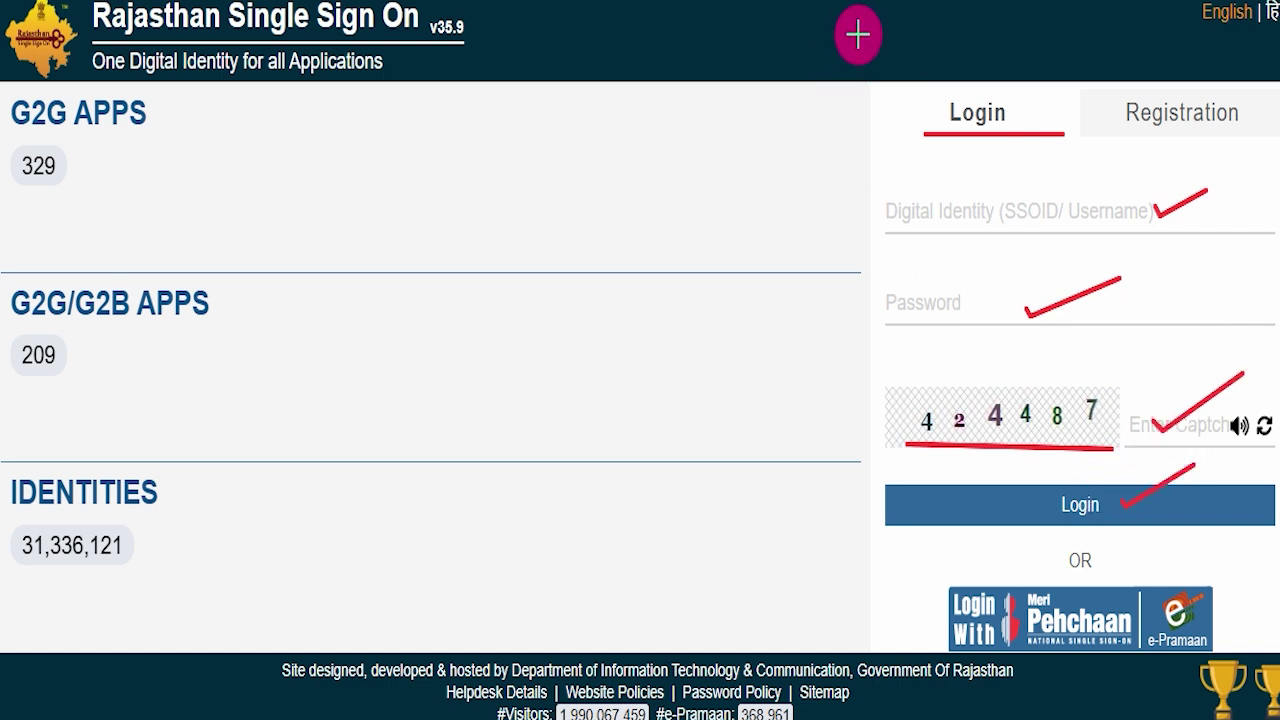
pyautogui.press('e')
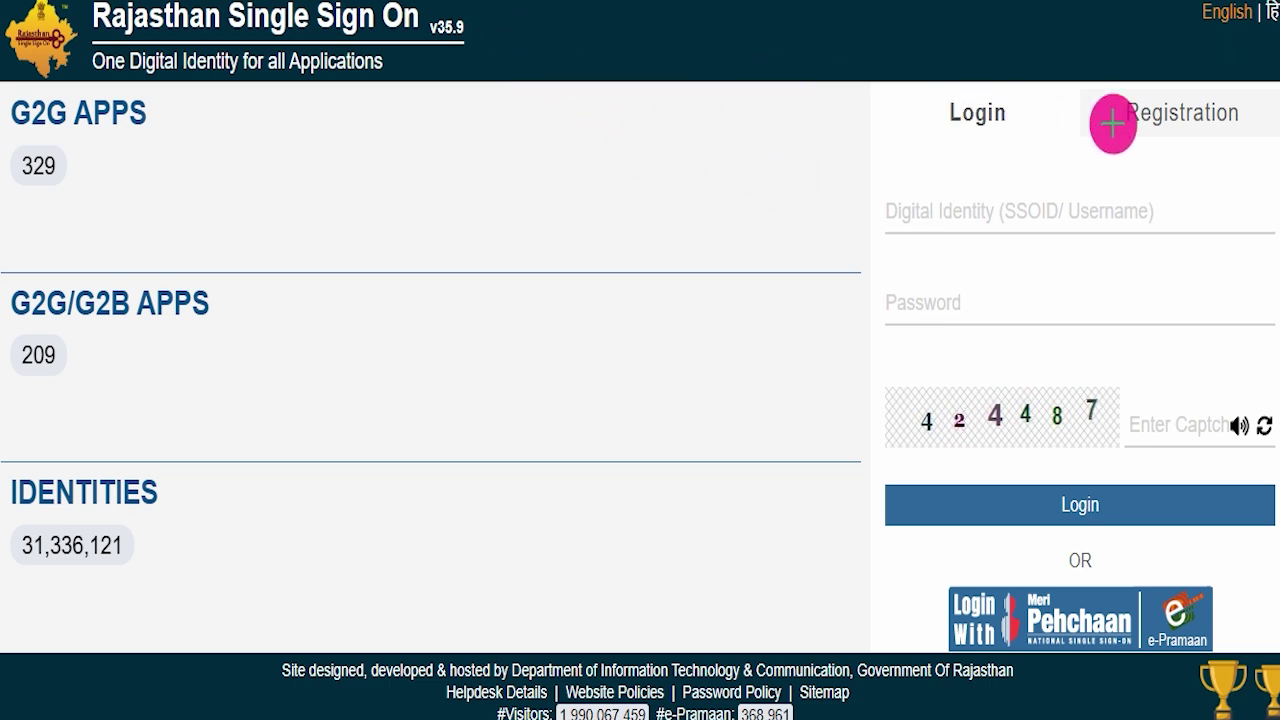
pyautogui.click(1200, 113)
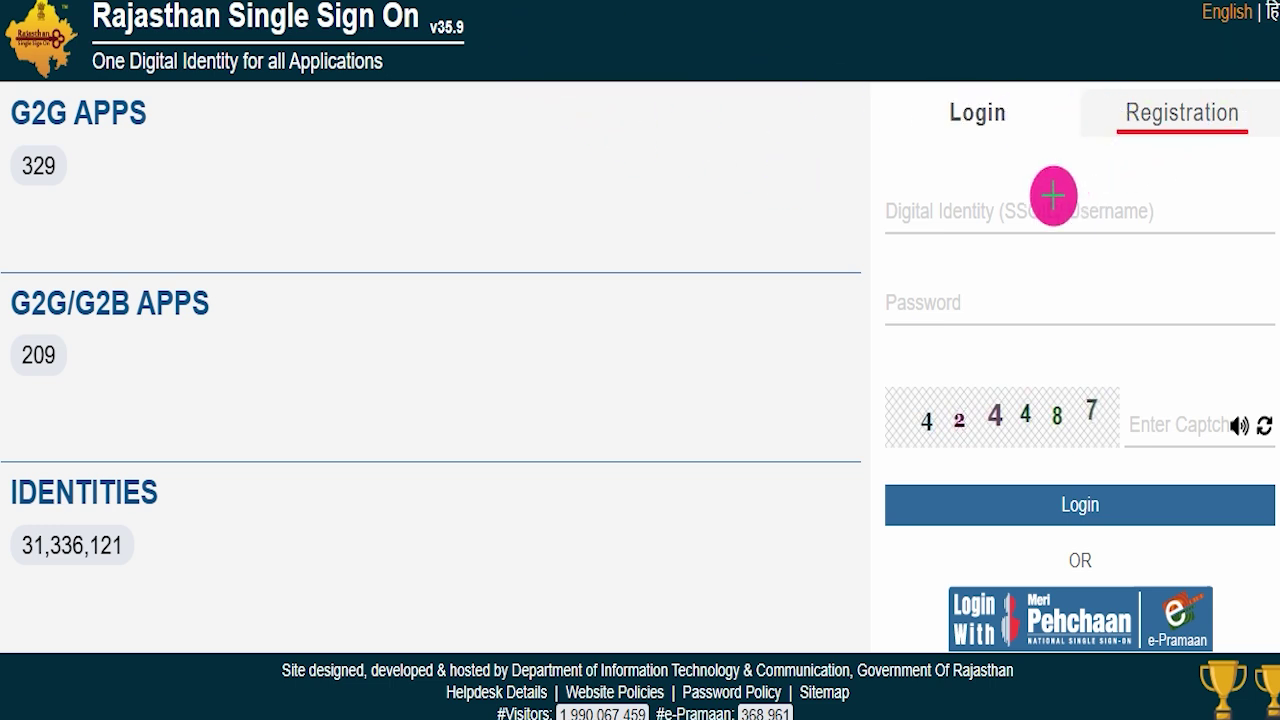
pyautogui.press('Escape')
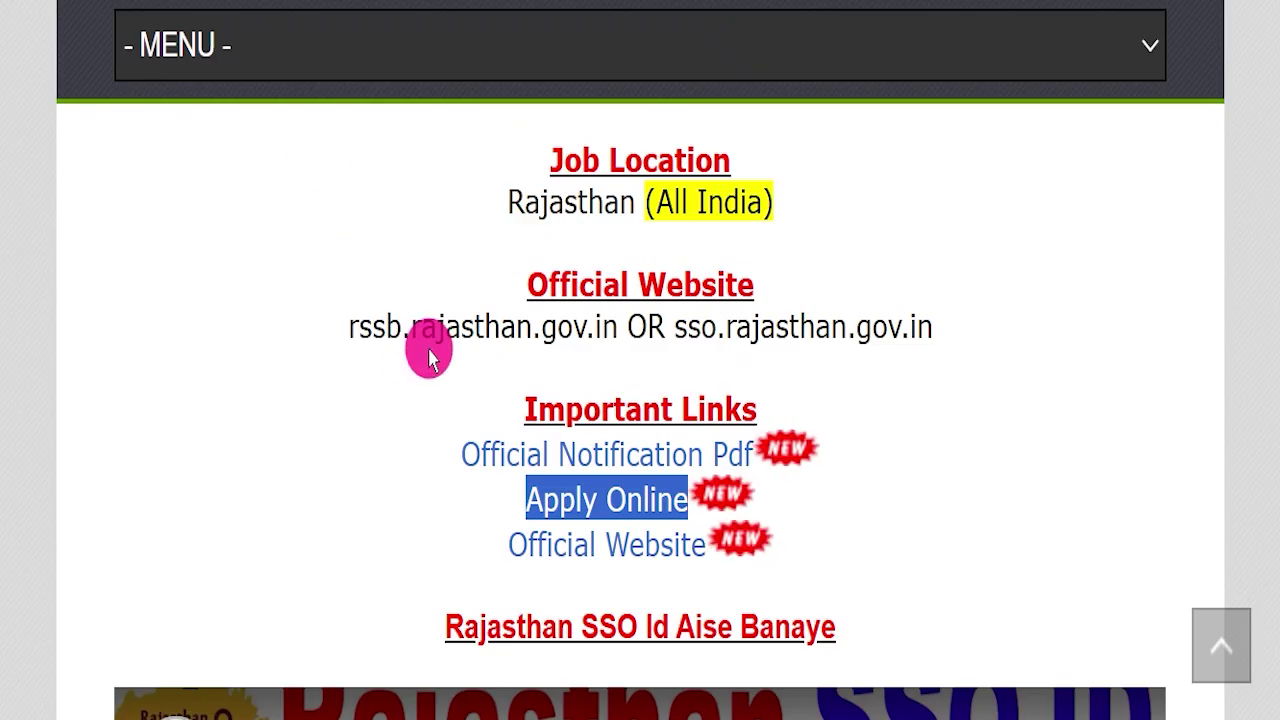
# Back in the vacancy article, highlight the Rajasthan SSO Id Aise Banaye heading and examine the embedded One Time Registration video below it.
pyautogui.scroll(-3, 428, 349)
pyautogui.moveTo(450, 383); pyautogui.dragTo(860, 371)
pyautogui.scroll(-3, 724, 318)
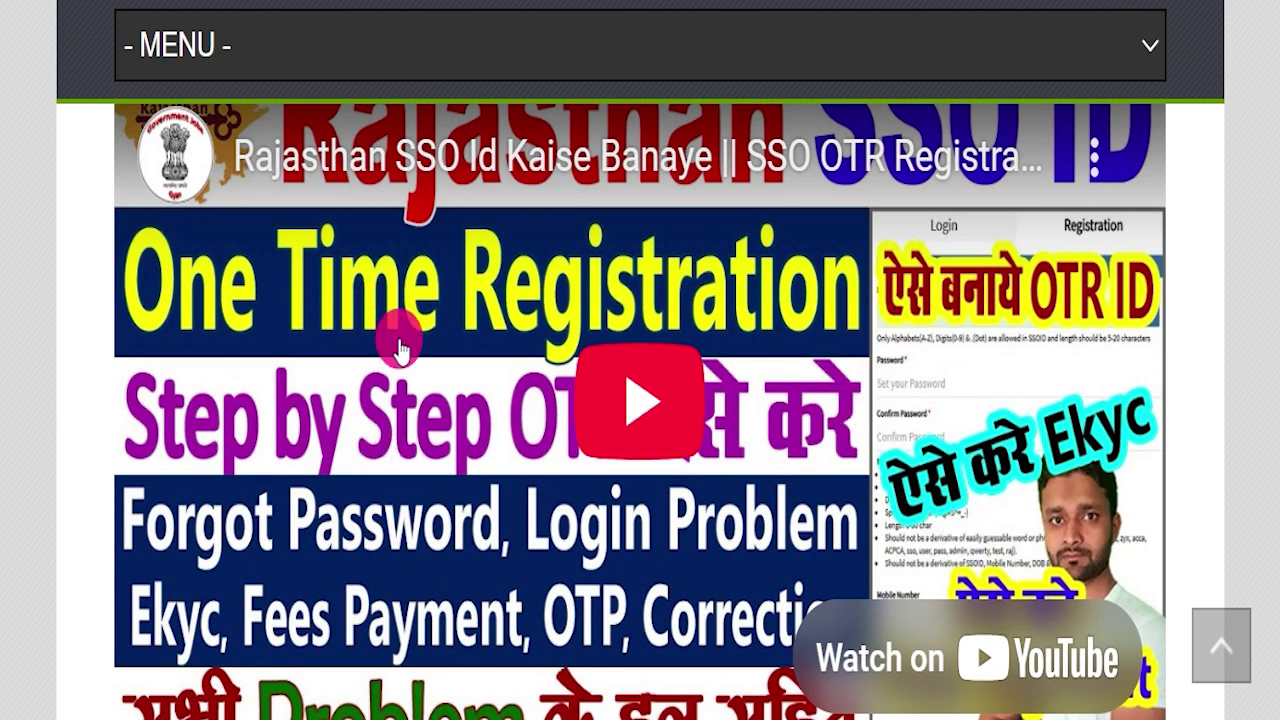
pyautogui.scroll(2, 745, 497)
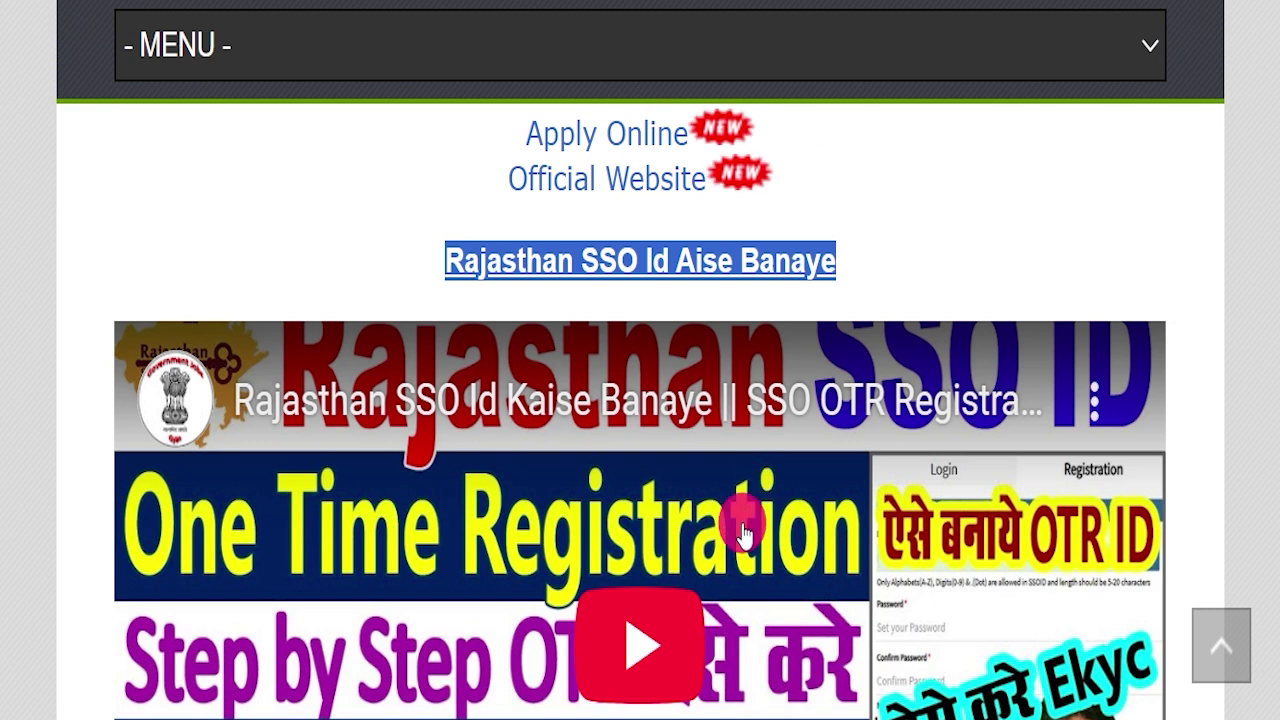
pyautogui.click(430, 262)
pyautogui.moveTo(430, 262); pyautogui.dragTo(846, 251)
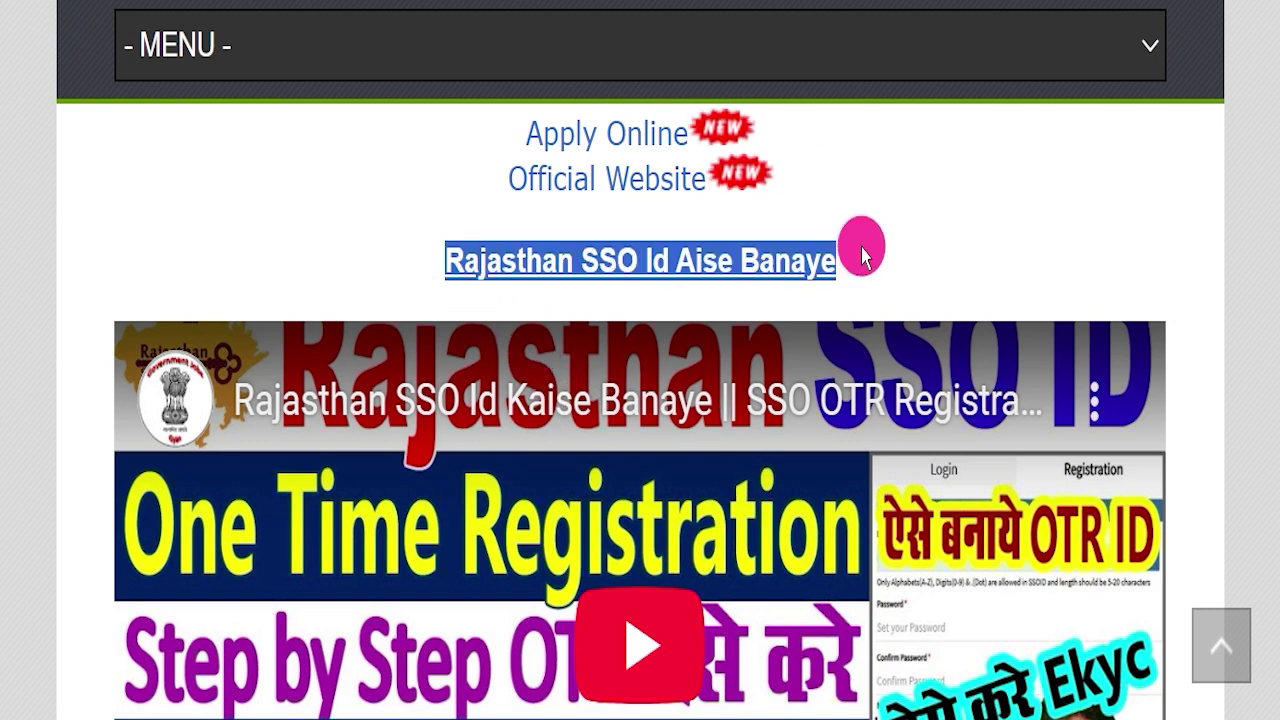
pyautogui.click(862, 256)
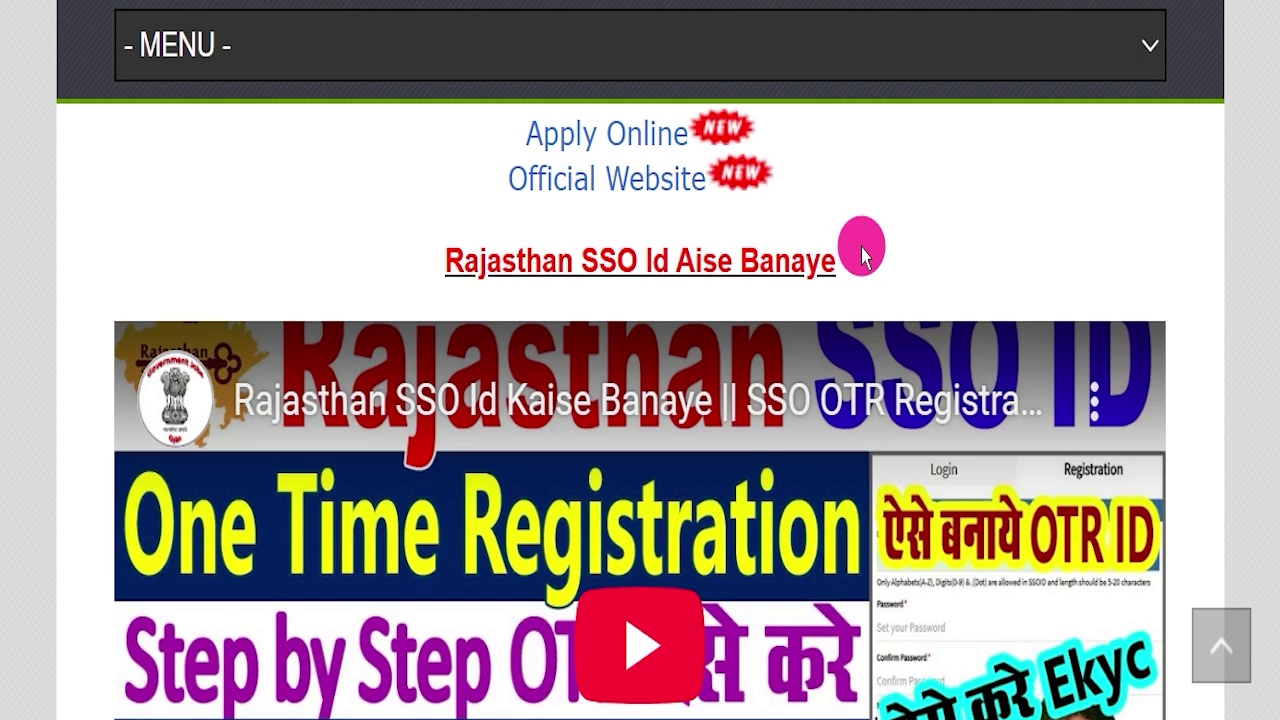
# Return to the Rajasthan Single Sign On page, log in and open the Recruitment Portal app.
pyautogui.click(465, 2)
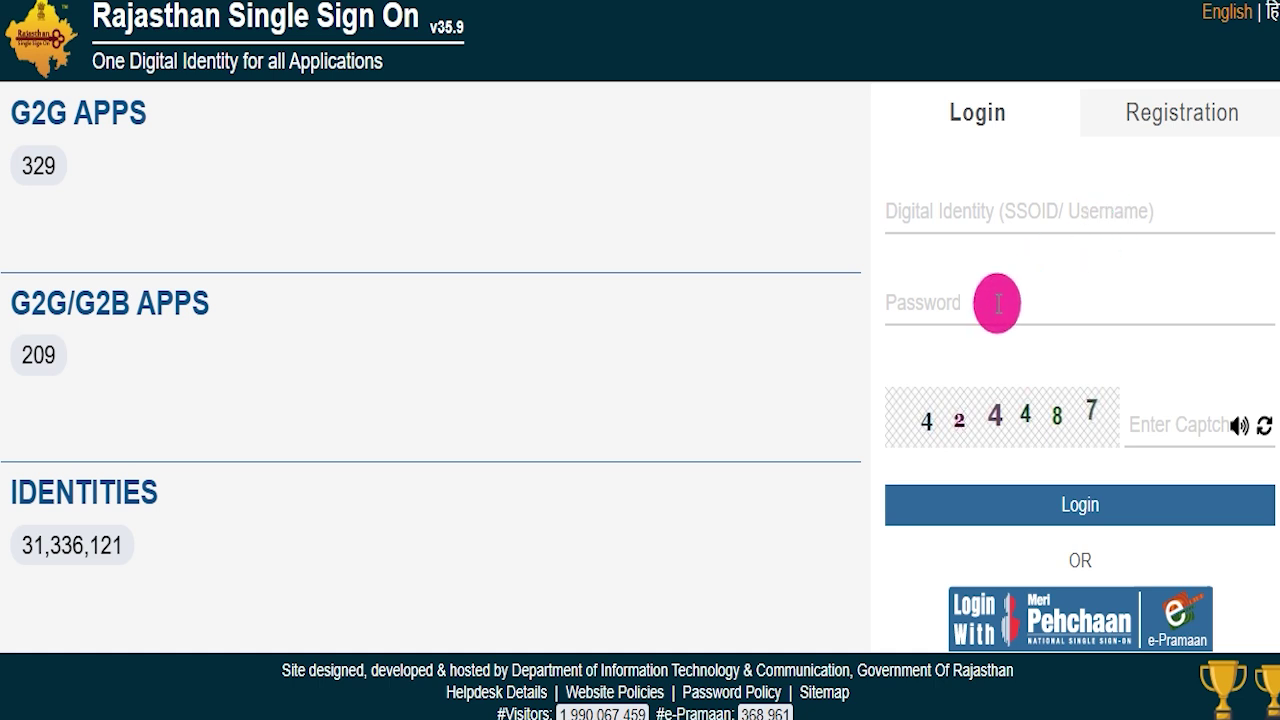
pyautogui.click(1068, 510)
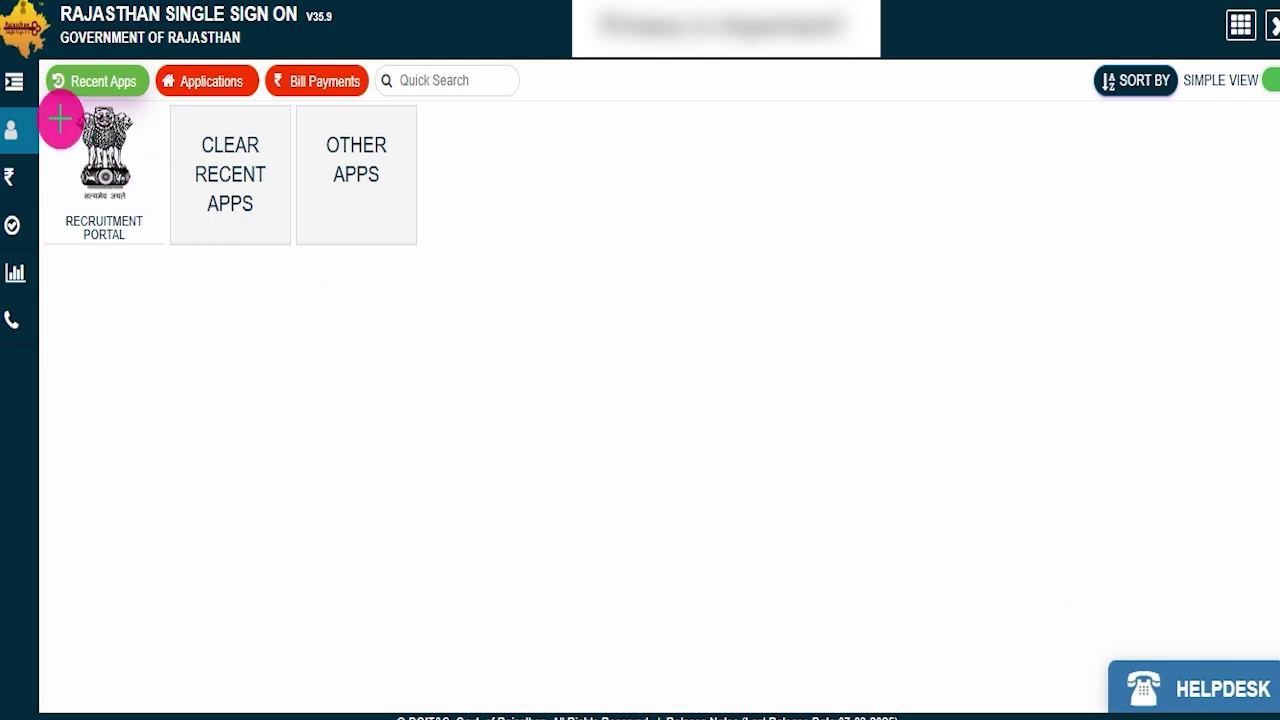
pyautogui.moveTo(43, 98)
pyautogui.mouseDown()
pyautogui.moveTo(94, 102)
pyautogui.moveTo(158, 263)
pyautogui.mouseUp()
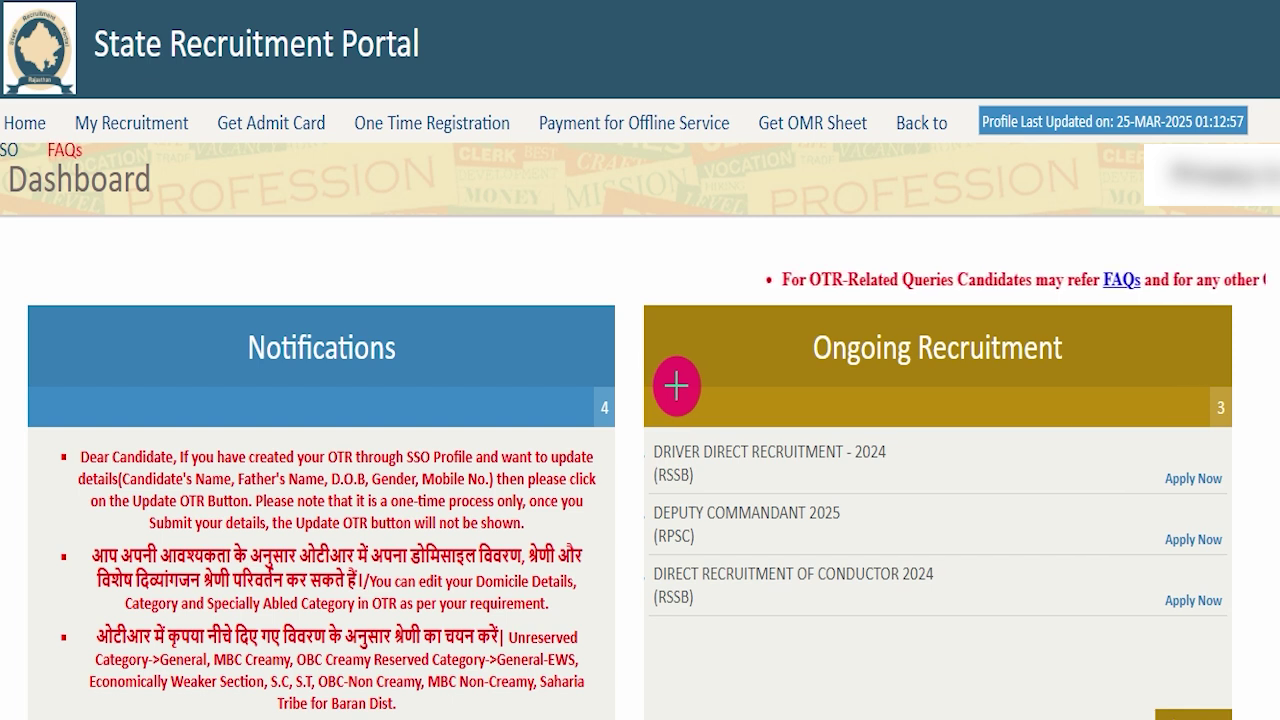
# Mark the DRIVER DIRECT RECRUITMENT - 2024 entry under Ongoing Recruitment and start its application.
pyautogui.moveTo(751, 302); pyautogui.dragTo(1122, 402)
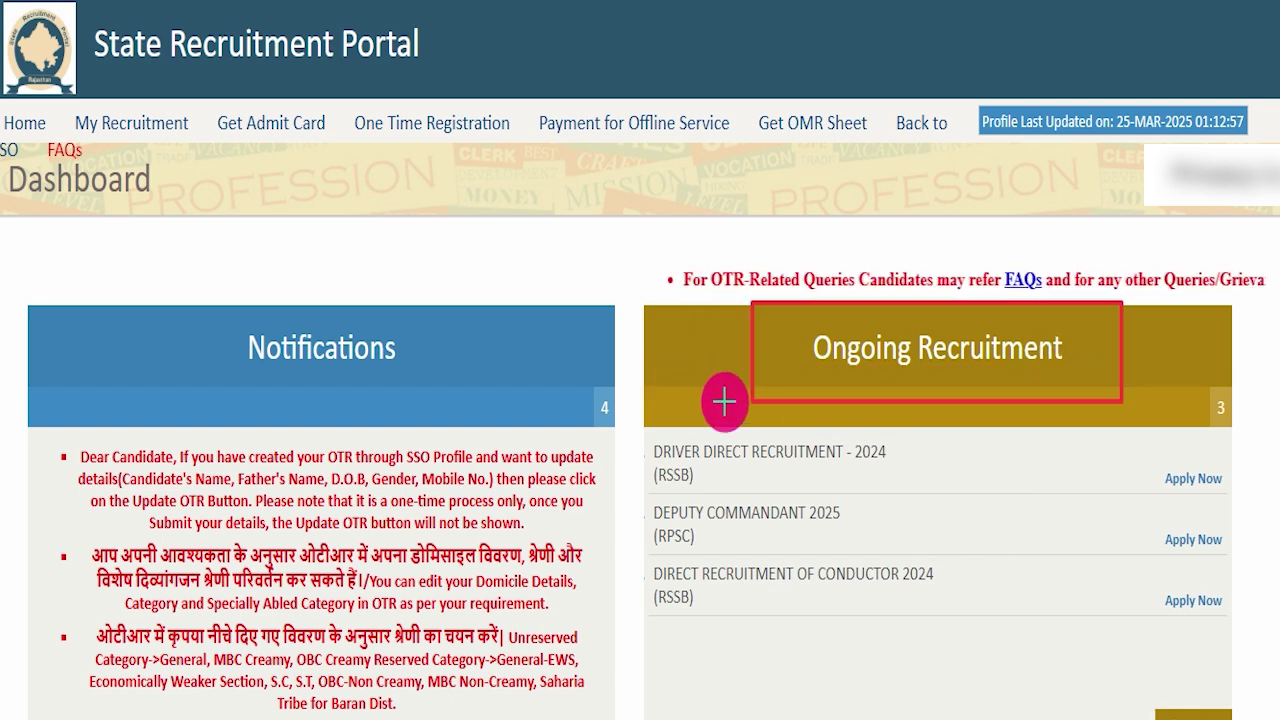
pyautogui.moveTo(634, 430)
pyautogui.mouseDown()
pyautogui.moveTo(806, 410)
pyautogui.moveTo(1220, 478)
pyautogui.moveTo(1233, 499)
pyautogui.mouseUp()
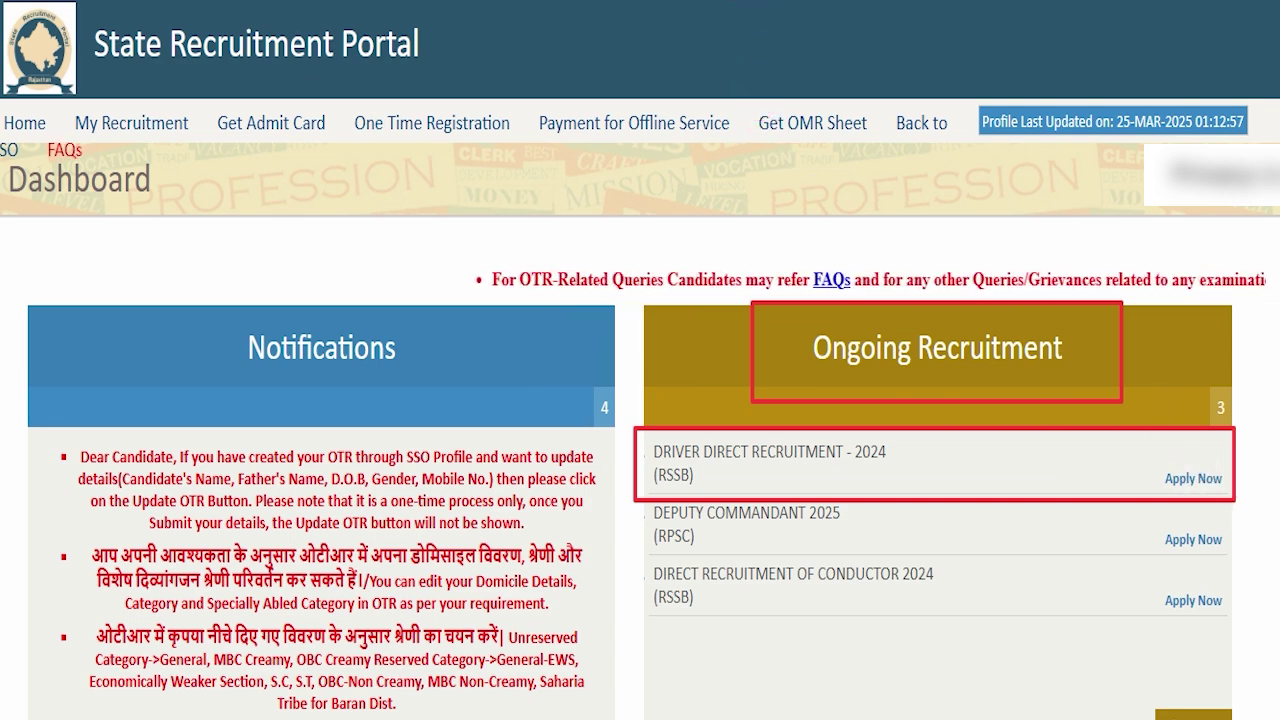
pyautogui.moveTo(960, 718); pyautogui.dragTo(1128, 473)
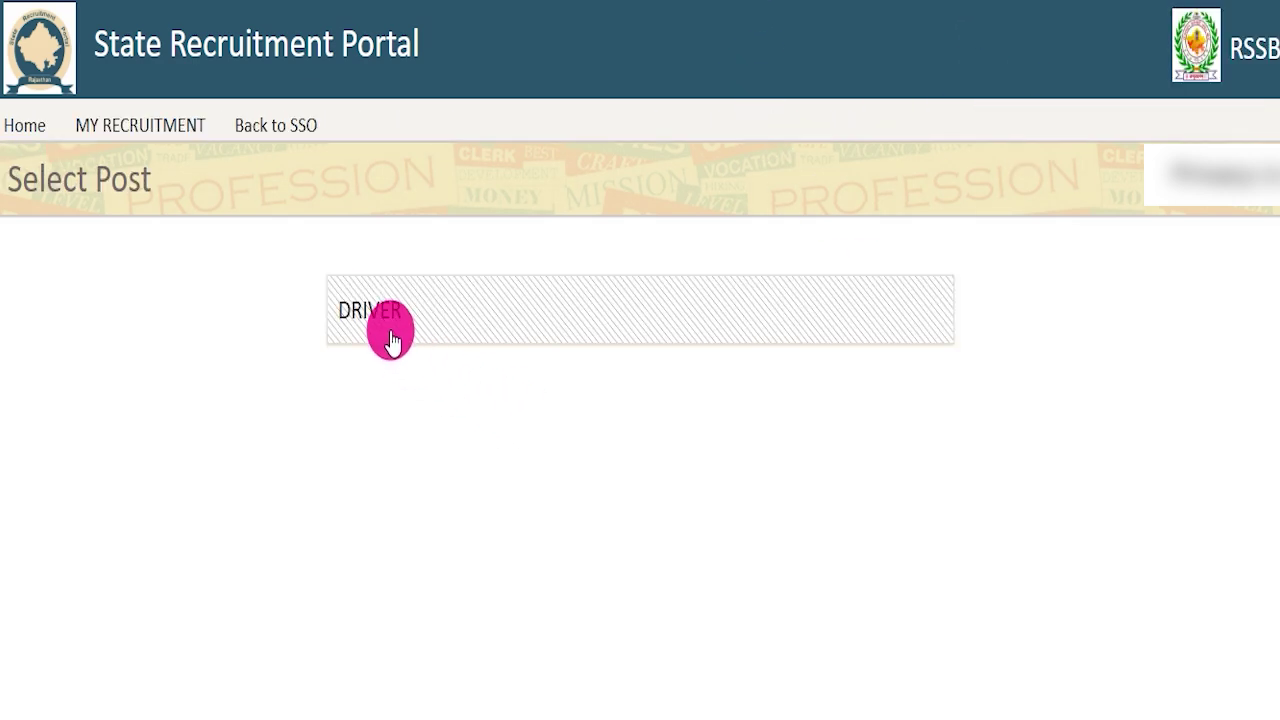
# Choose the DRIVER post and proceed from the OTR Data Review to the application form.
pyautogui.click(389, 322)
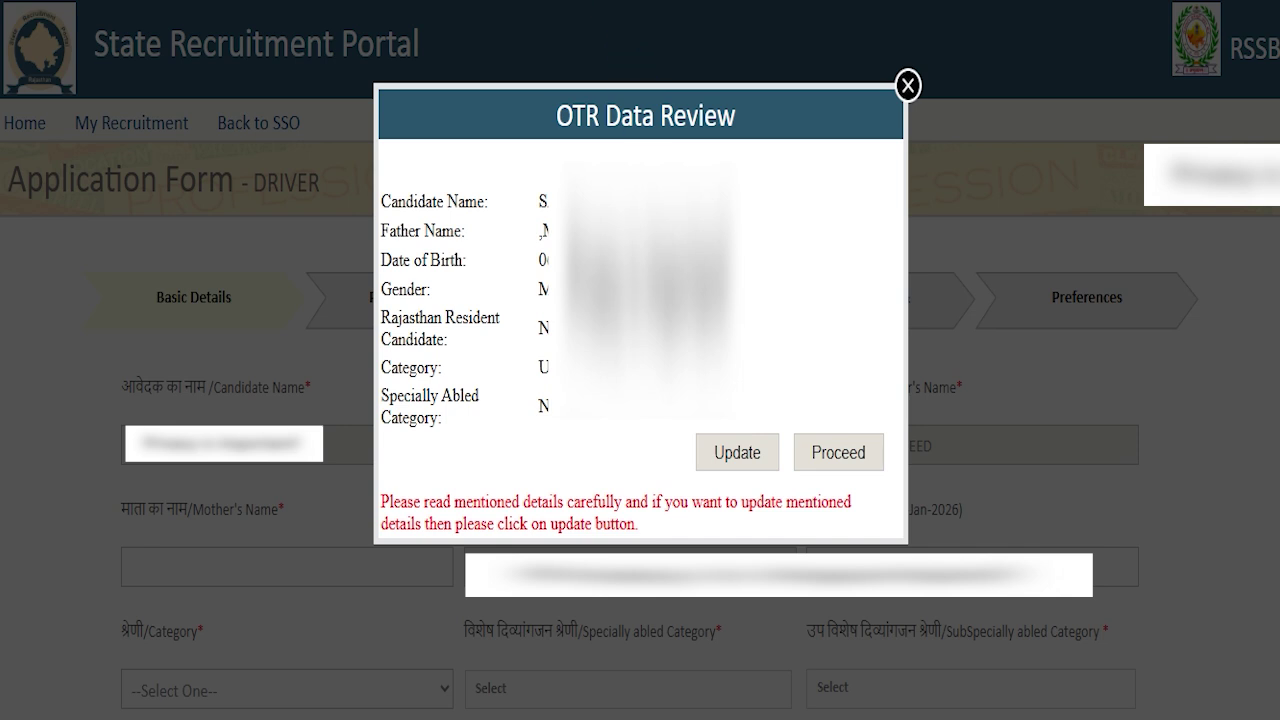
pyautogui.moveTo(788, 413)
pyautogui.mouseDown()
pyautogui.moveTo(857, 423)
pyautogui.moveTo(889, 480)
pyautogui.mouseUp()
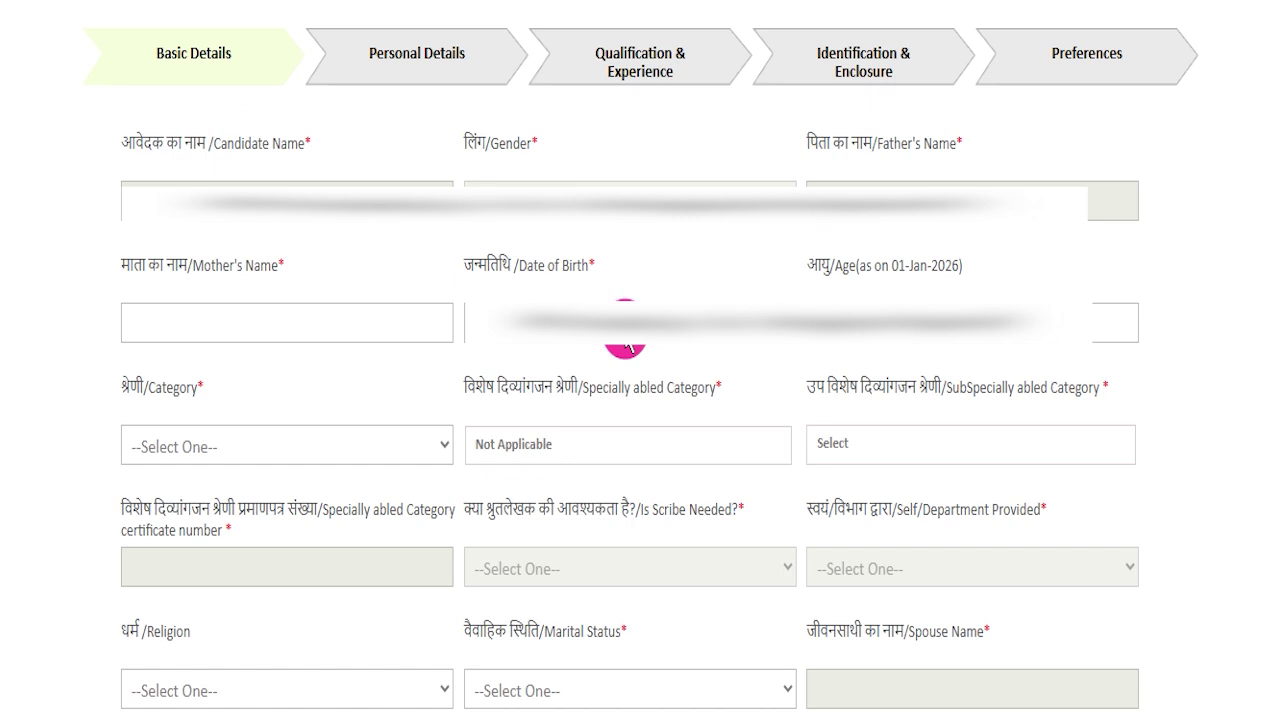
# Check the Mother's Name and Category fields in the Basic Details section, leaving both unfilled.
pyautogui.moveTo(133, 263); pyautogui.dragTo(206, 328)
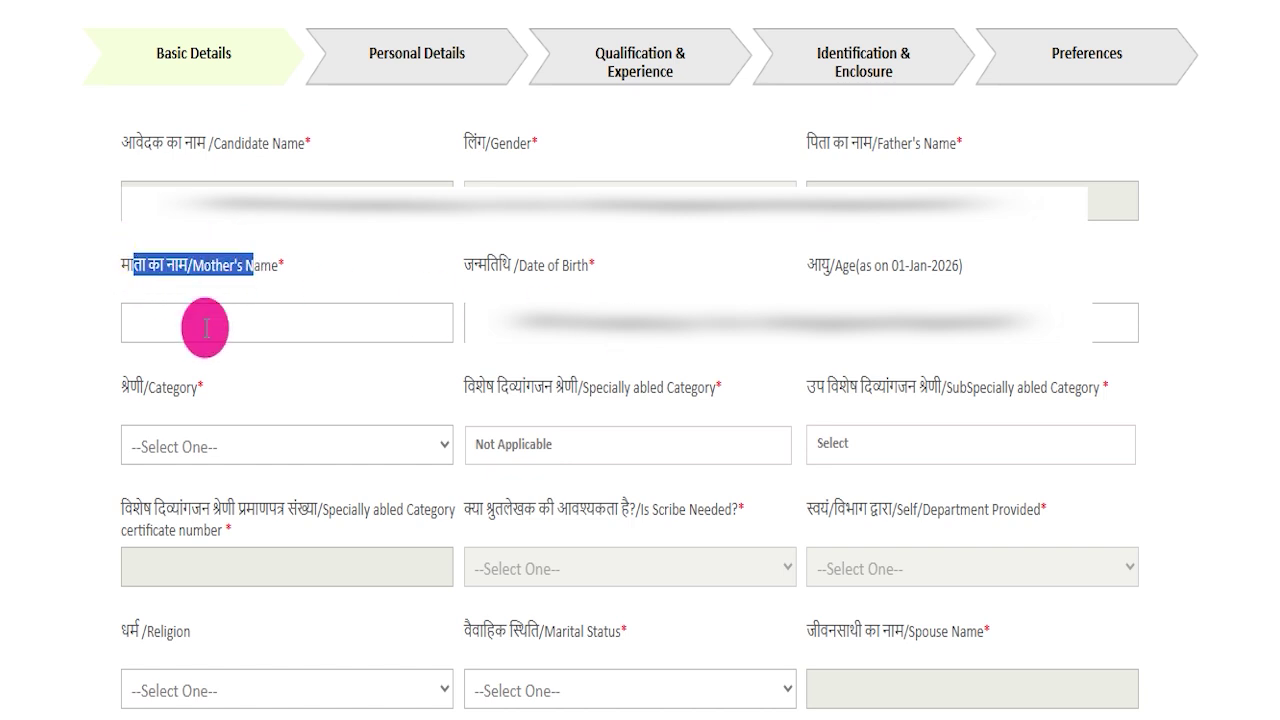
pyautogui.click(182, 447)
pyautogui.click(338, 378)
# Review the Specially abled Category options and the SubSpecially abled Category field without changing either selection.
pyautogui.moveTo(597, 380); pyautogui.dragTo(560, 430)
pyautogui.click(561, 434)
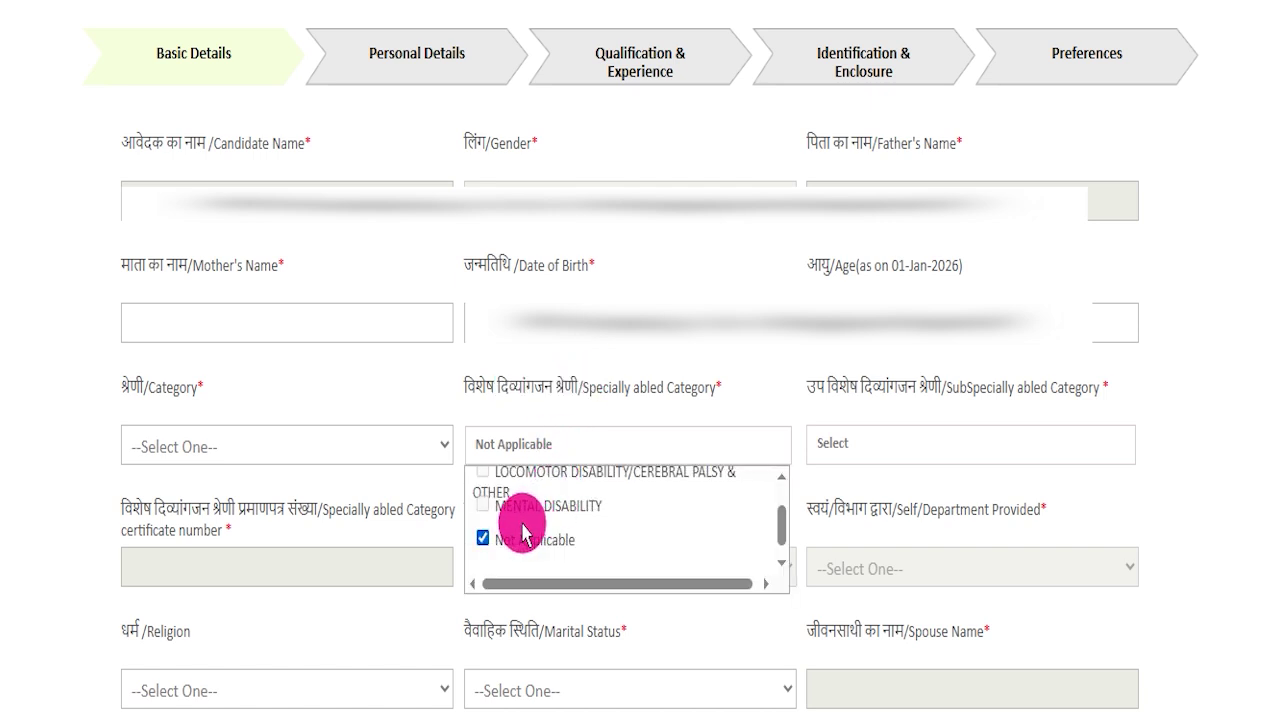
pyautogui.click(758, 376)
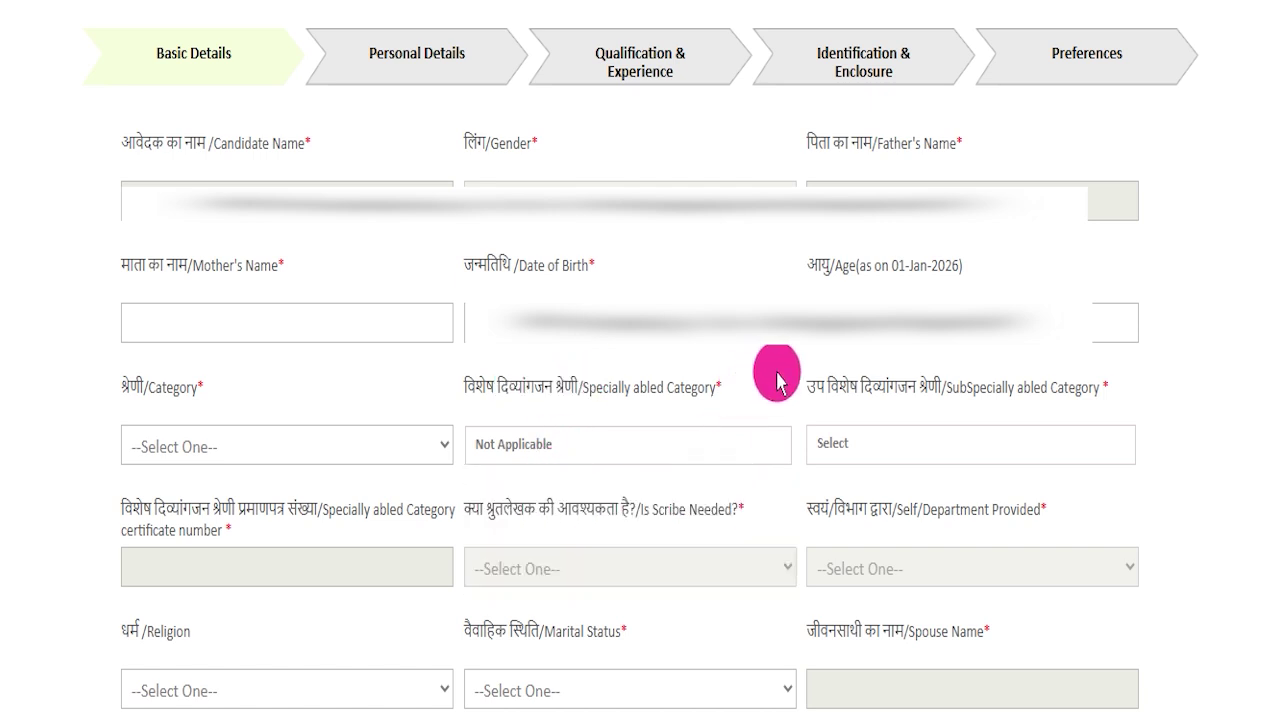
pyautogui.moveTo(840, 385); pyautogui.dragTo(907, 377)
pyautogui.click(902, 446)
pyautogui.moveTo(901, 448); pyautogui.dragTo(781, 380)
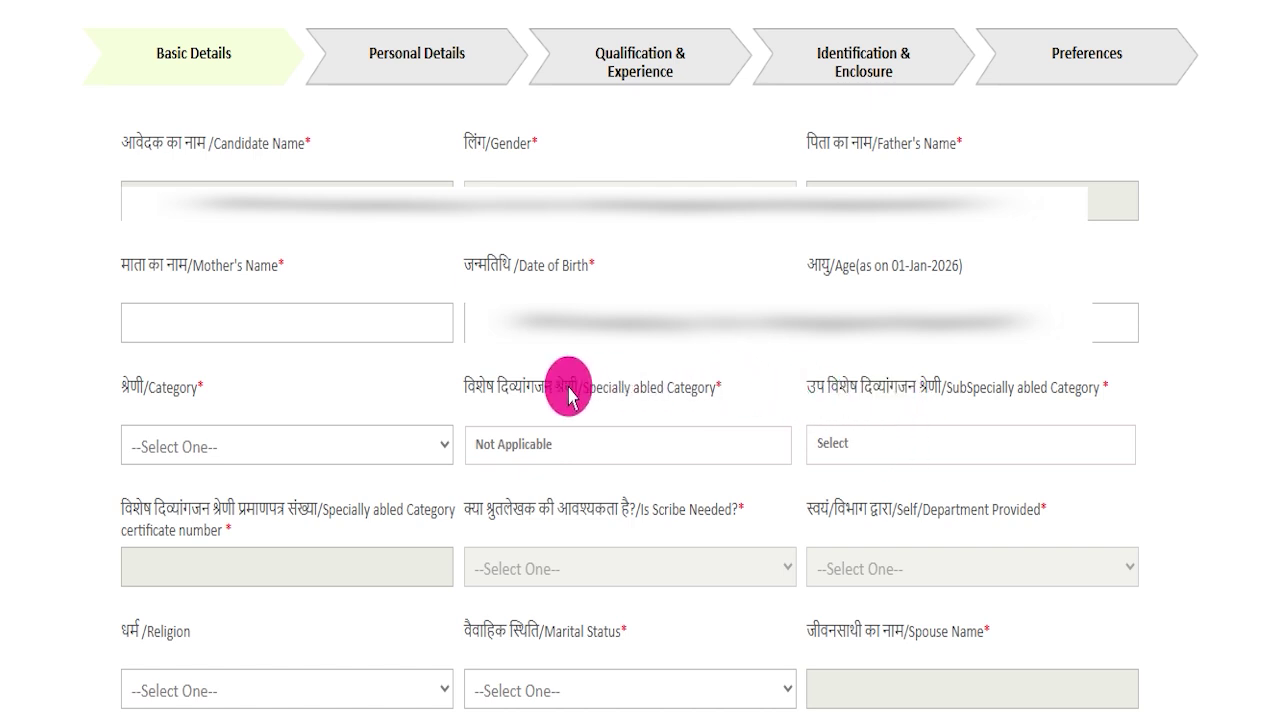
pyautogui.moveTo(472, 386); pyautogui.dragTo(556, 438)
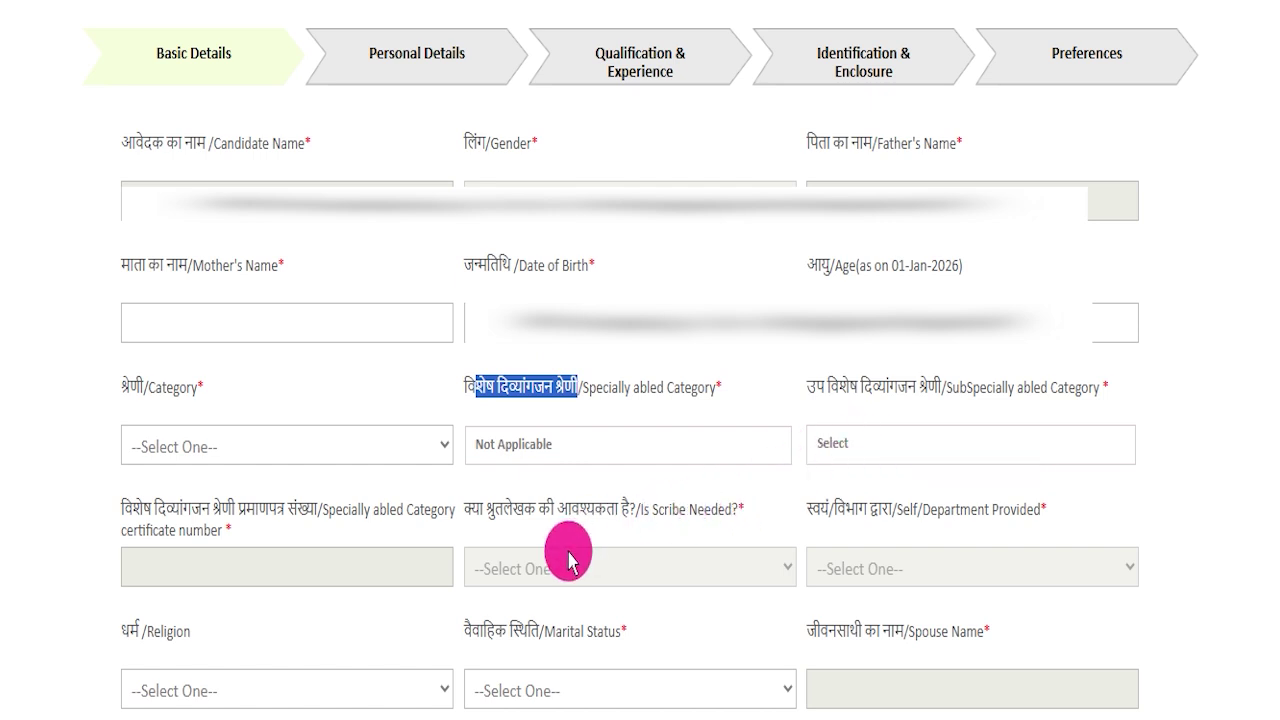
# Review the Religion, Marital Status and Spouse Name fields in Basic Details without choosing any option.
pyautogui.click(265, 672)
pyautogui.click(549, 689)
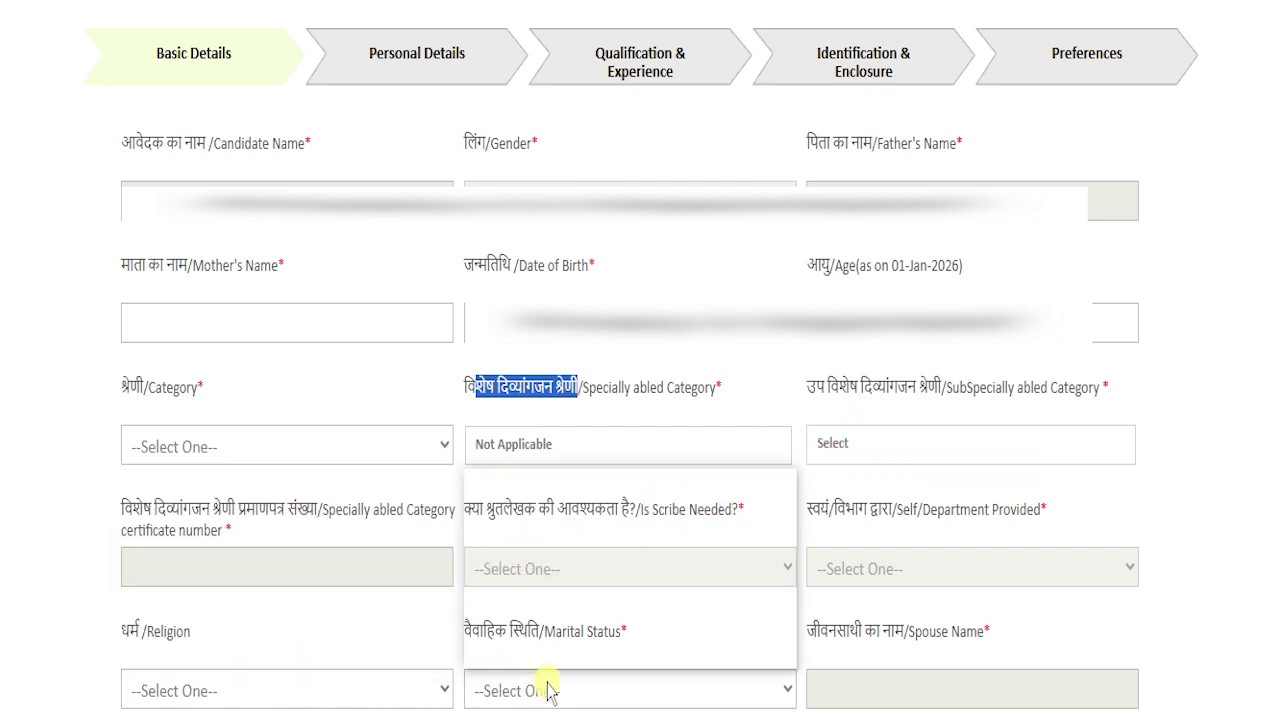
pyautogui.click(549, 689)
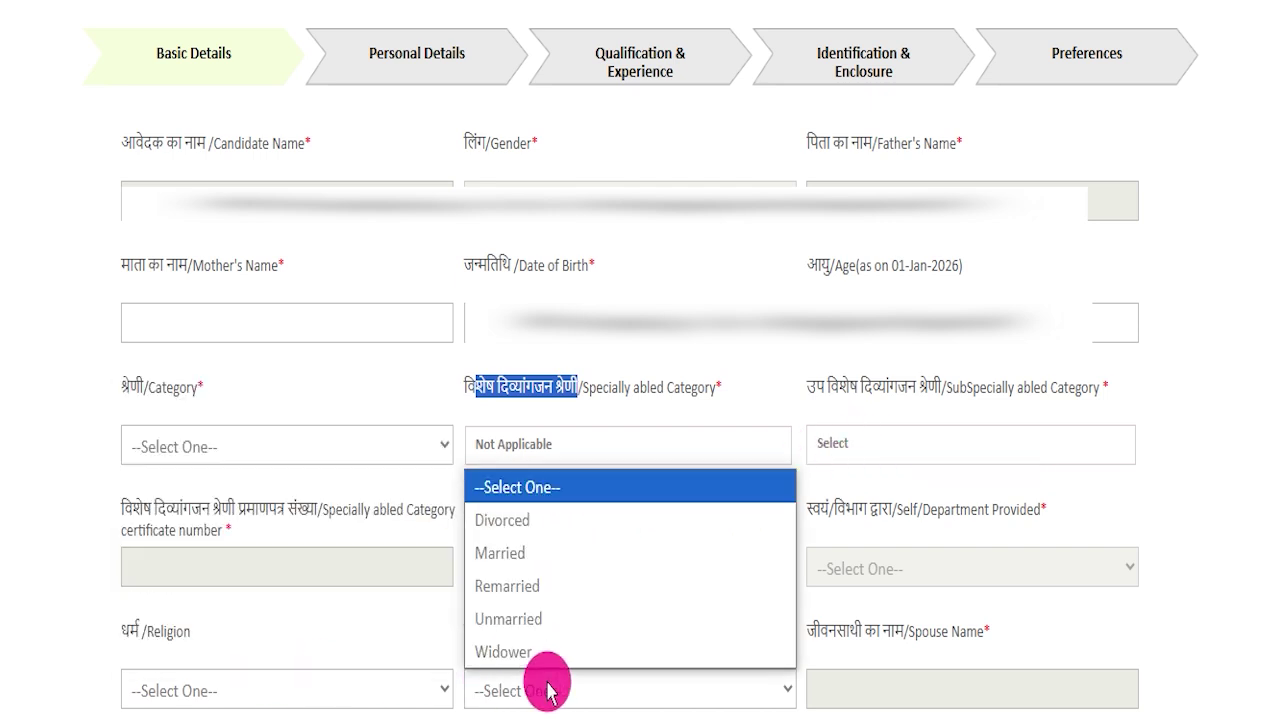
pyautogui.click(862, 622)
pyautogui.moveTo(860, 628); pyautogui.dragTo(893, 606)
# Examine the number of living children, WhatsApp mobile number and Janaadhar ID fields in Basic Details.
pyautogui.scroll(-5, 271, 100)
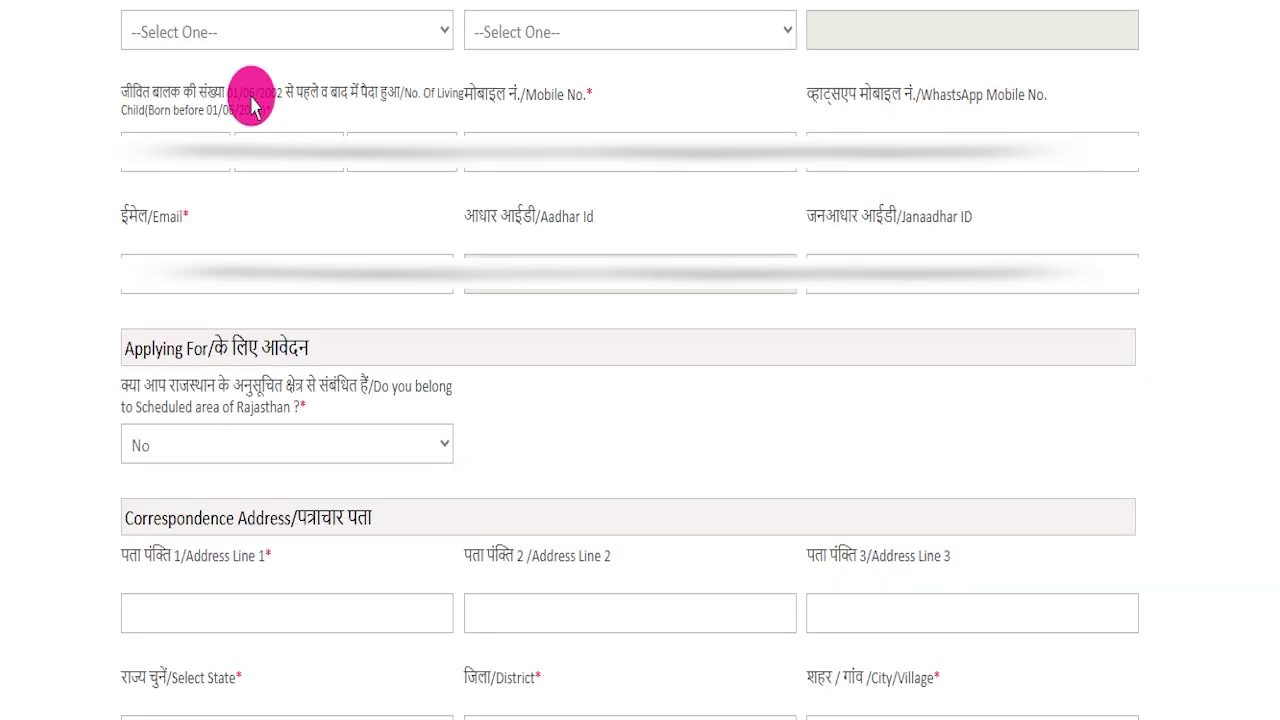
pyautogui.moveTo(127, 88); pyautogui.dragTo(346, 85)
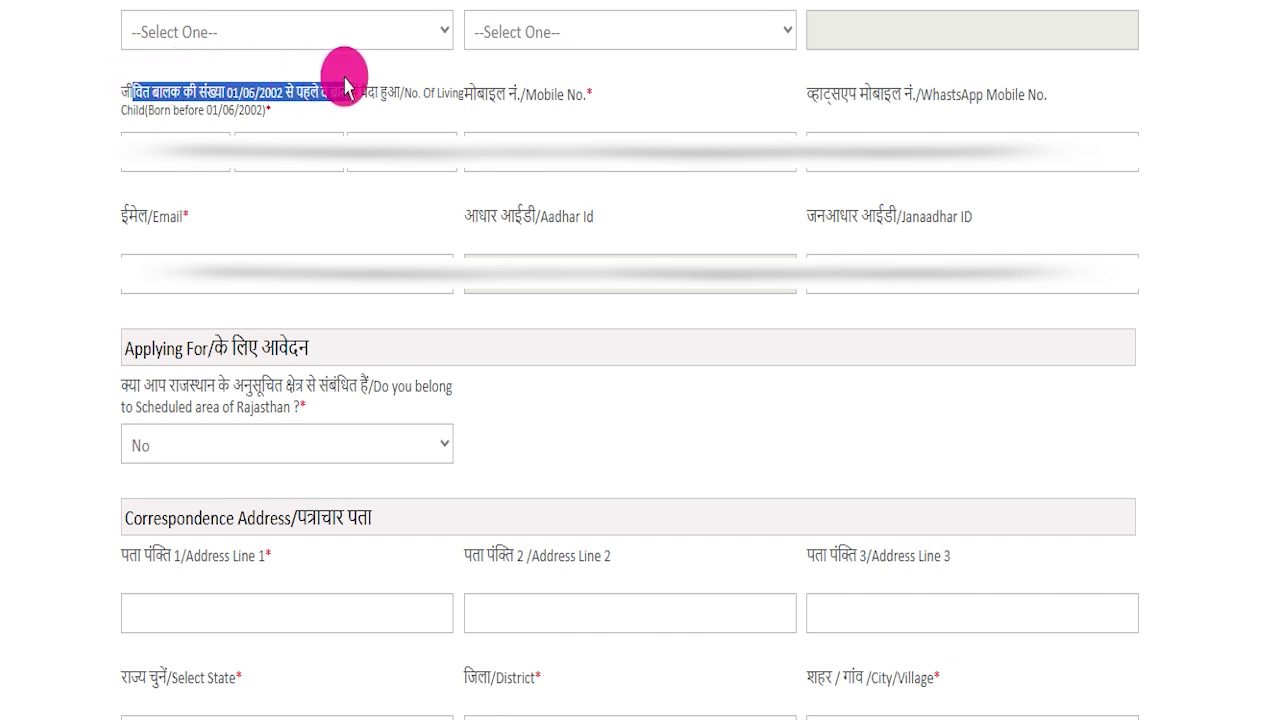
pyautogui.moveTo(361, 87); pyautogui.dragTo(401, 89)
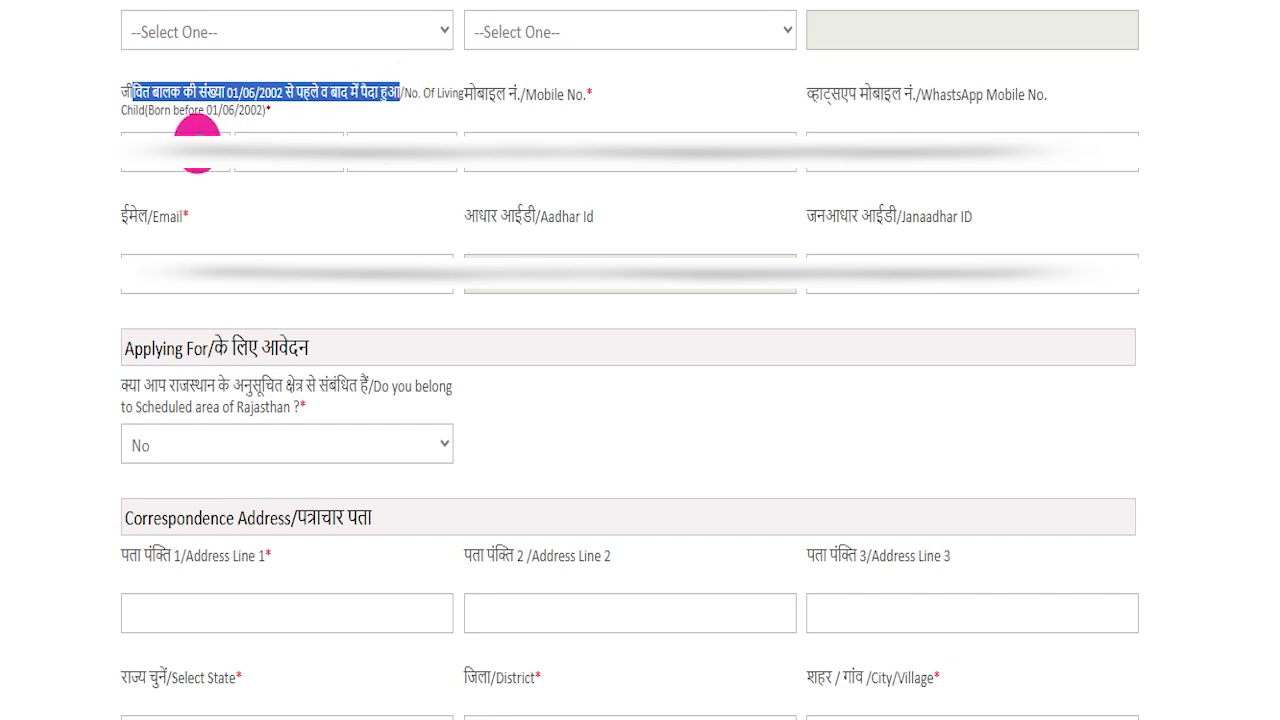
pyautogui.click(201, 135)
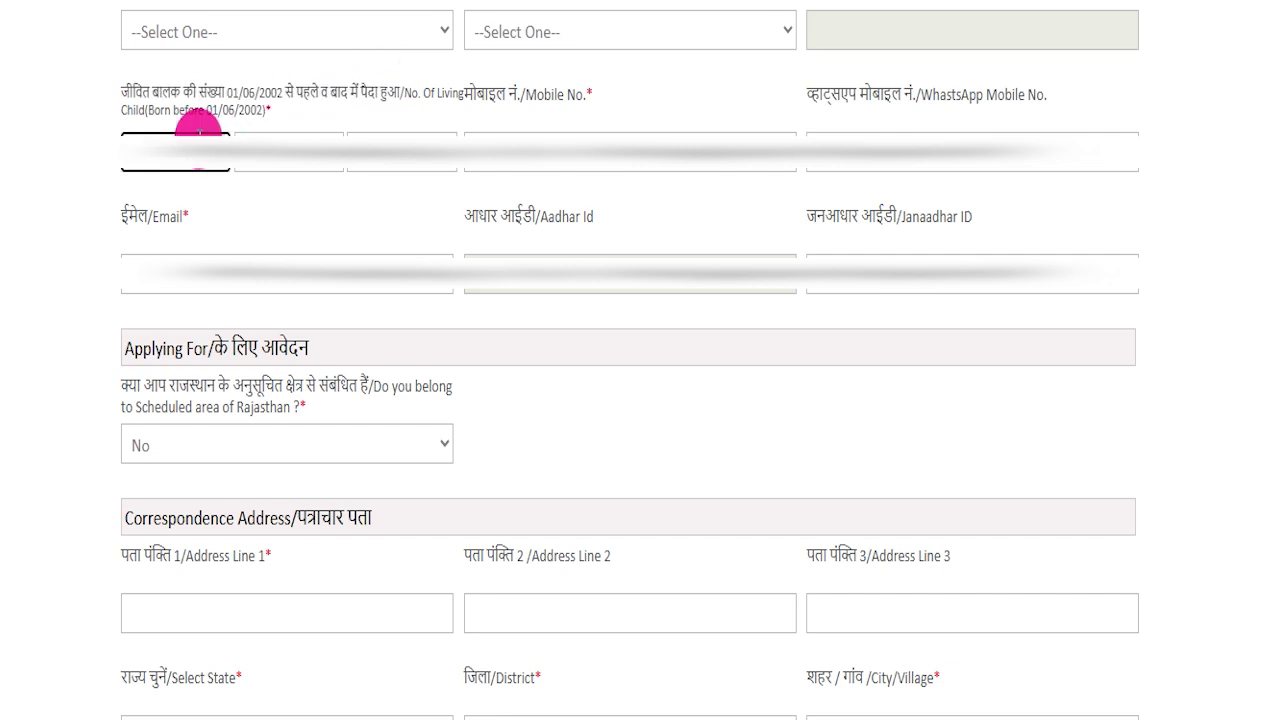
pyautogui.click(292, 140)
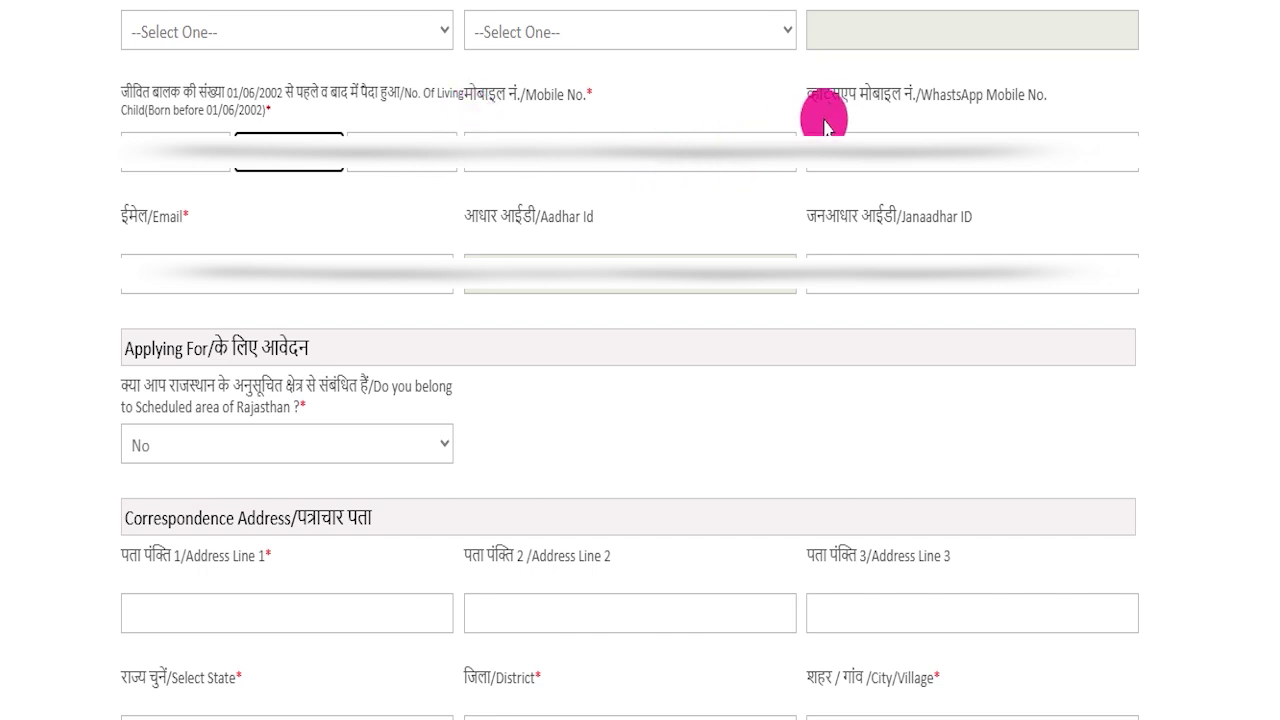
pyautogui.moveTo(933, 85); pyautogui.dragTo(974, 84)
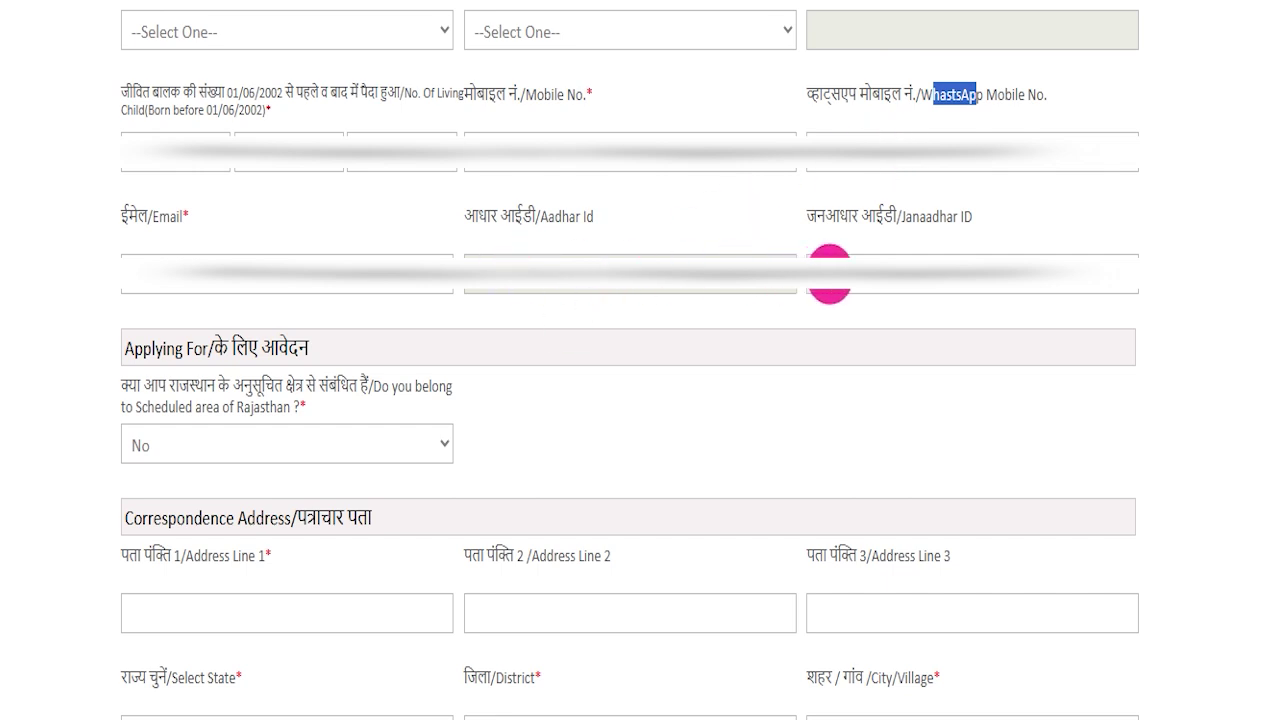
pyautogui.click(875, 251)
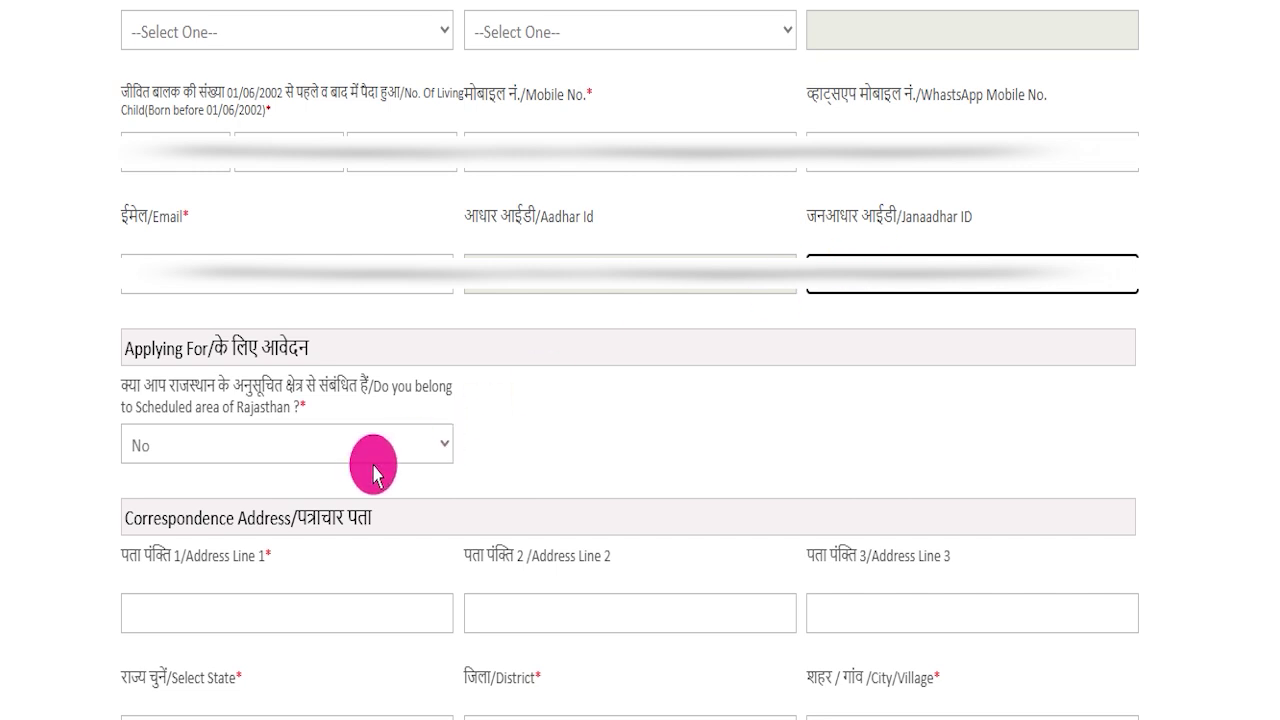
# Check the Scheduled area of Rajasthan question and the Correspondence Address section, and proceed to Personal Details.
pyautogui.click(243, 371)
pyautogui.moveTo(142, 385); pyautogui.dragTo(328, 388)
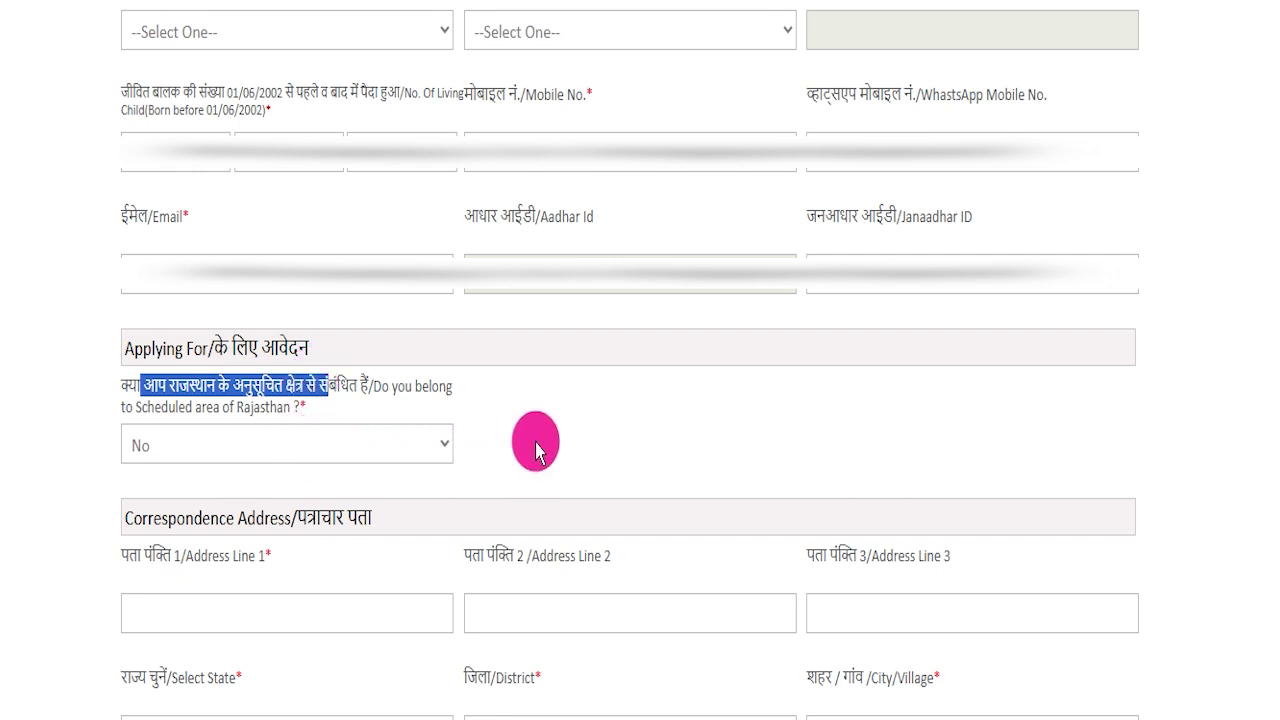
pyautogui.click(375, 541)
pyautogui.moveTo(142, 517); pyautogui.dragTo(417, 537)
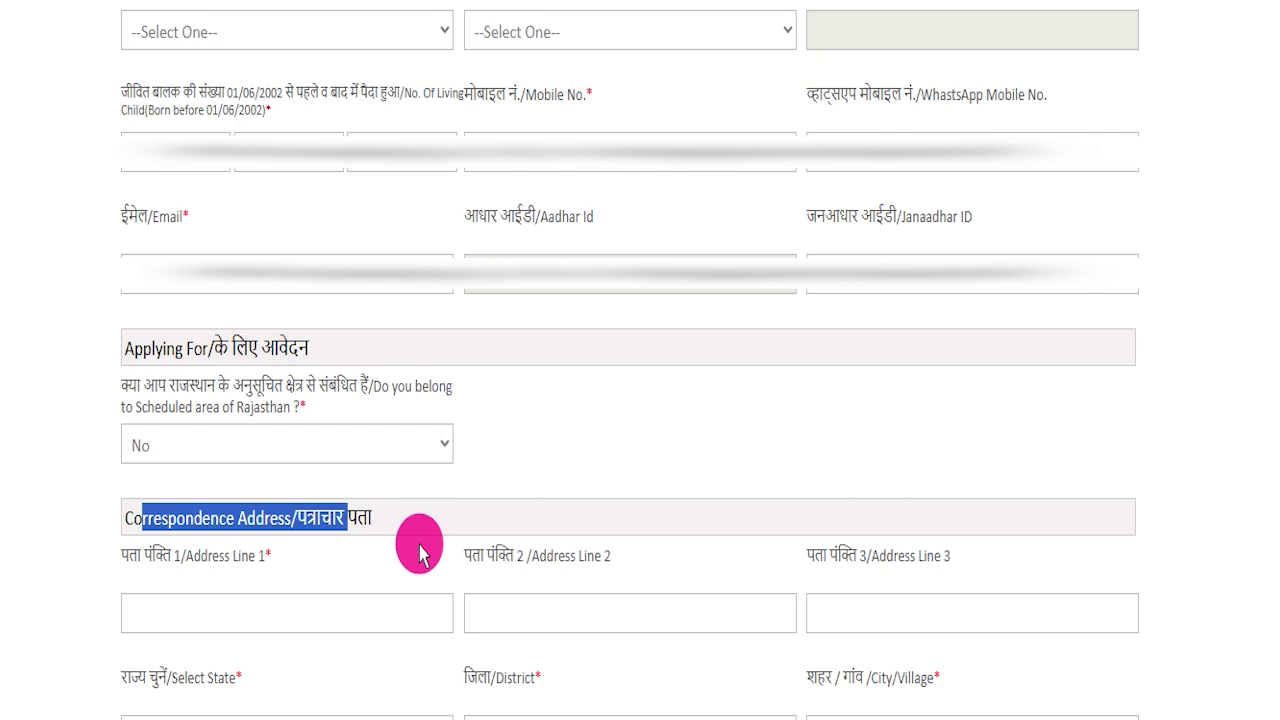
pyautogui.scroll(-4, 825, 515)
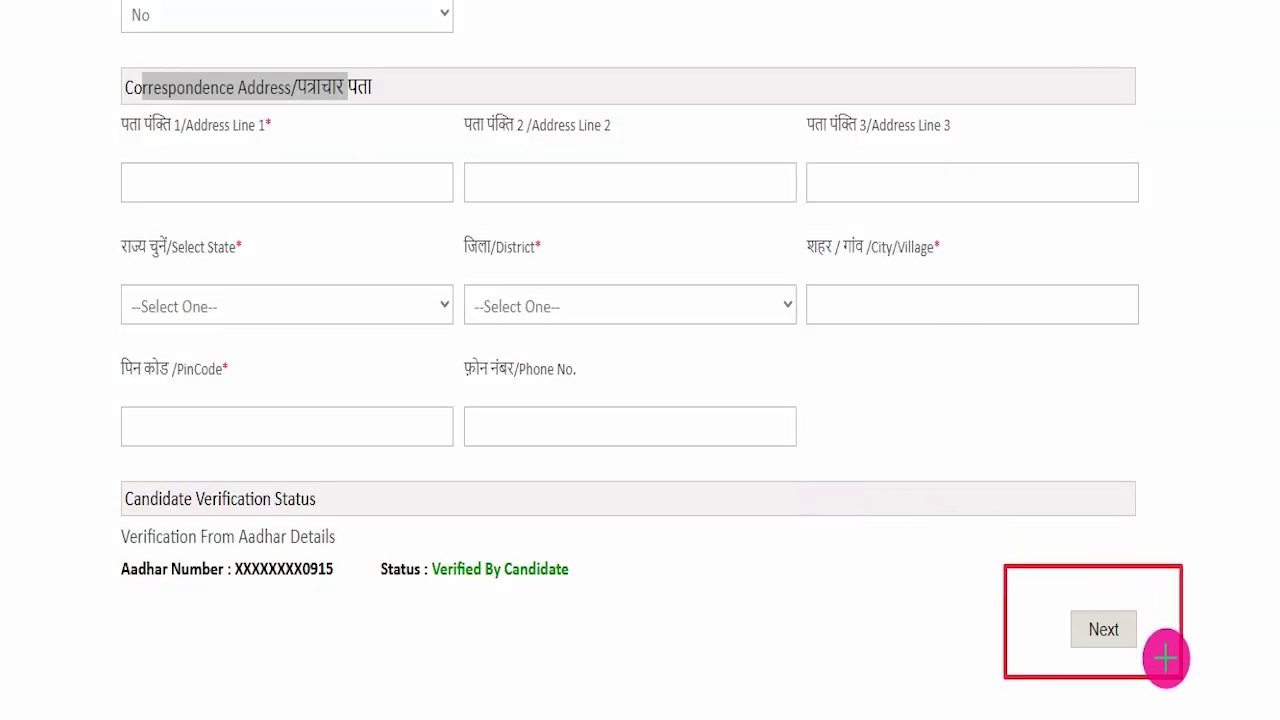
pyautogui.click(1104, 629)
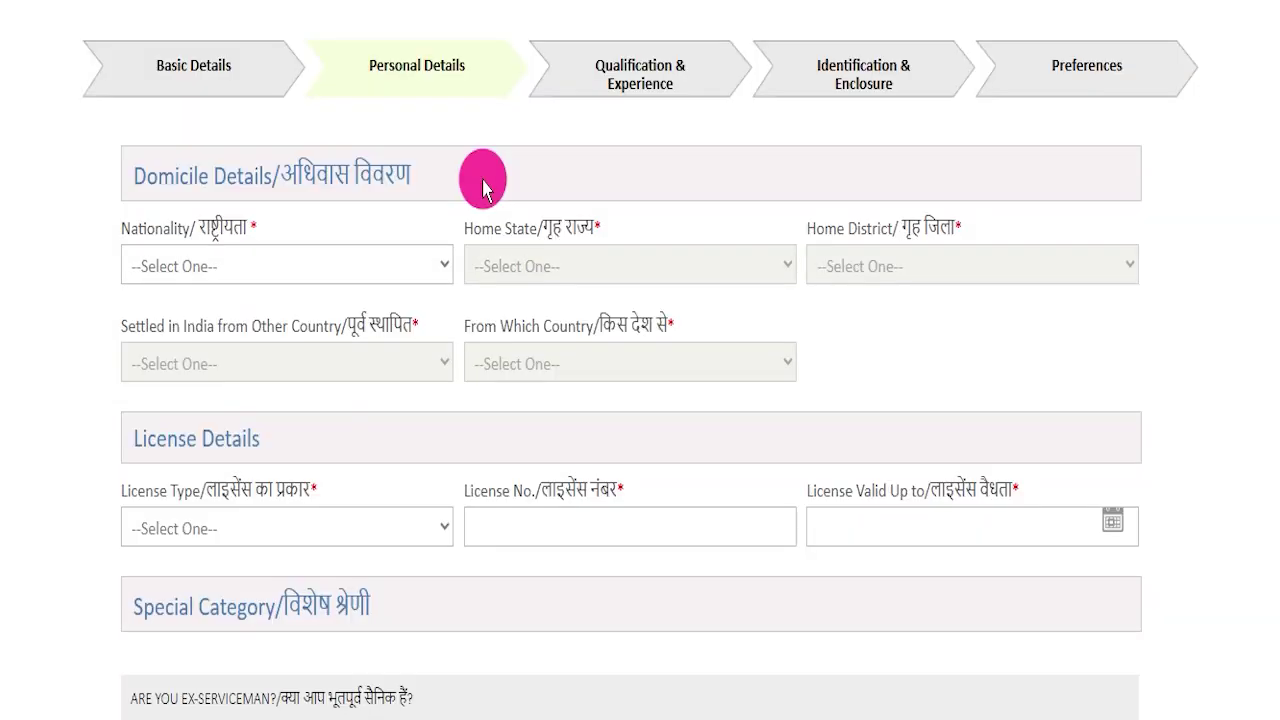
# Set the Nationality to Indian in Domicile Details and check the Home State and Home District fields.
pyautogui.click(320, 250)
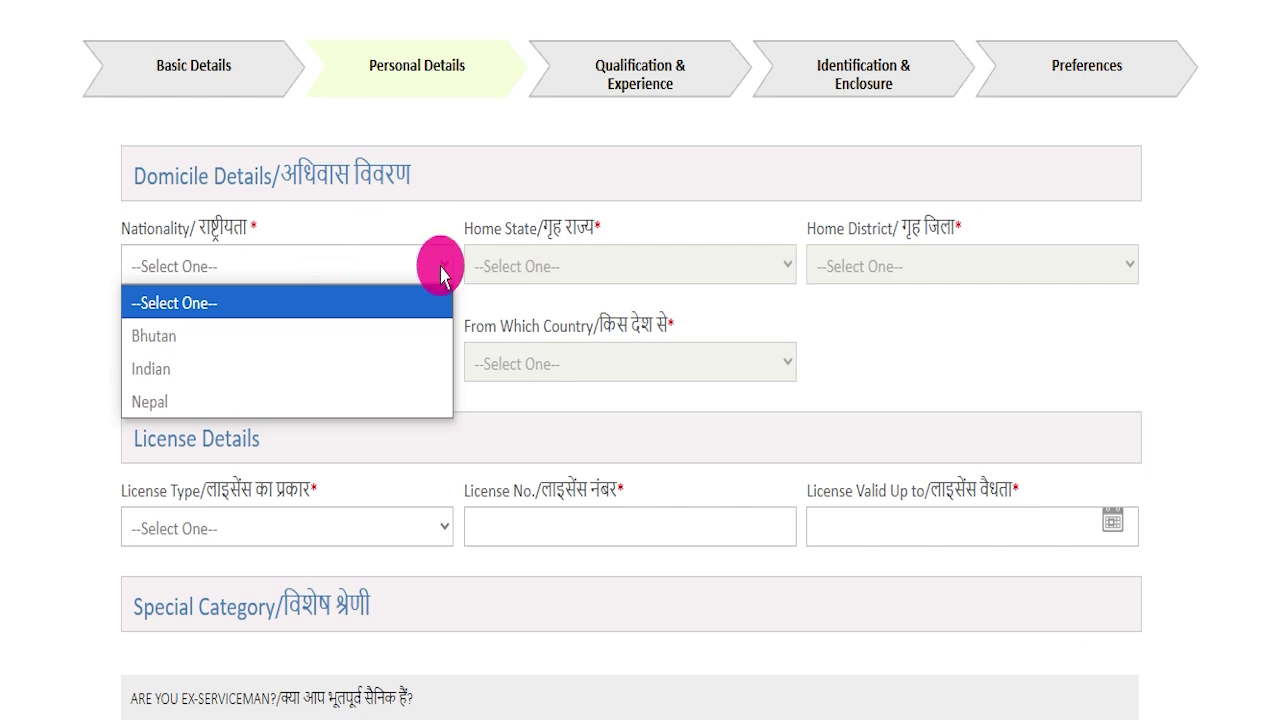
pyautogui.click(195, 369)
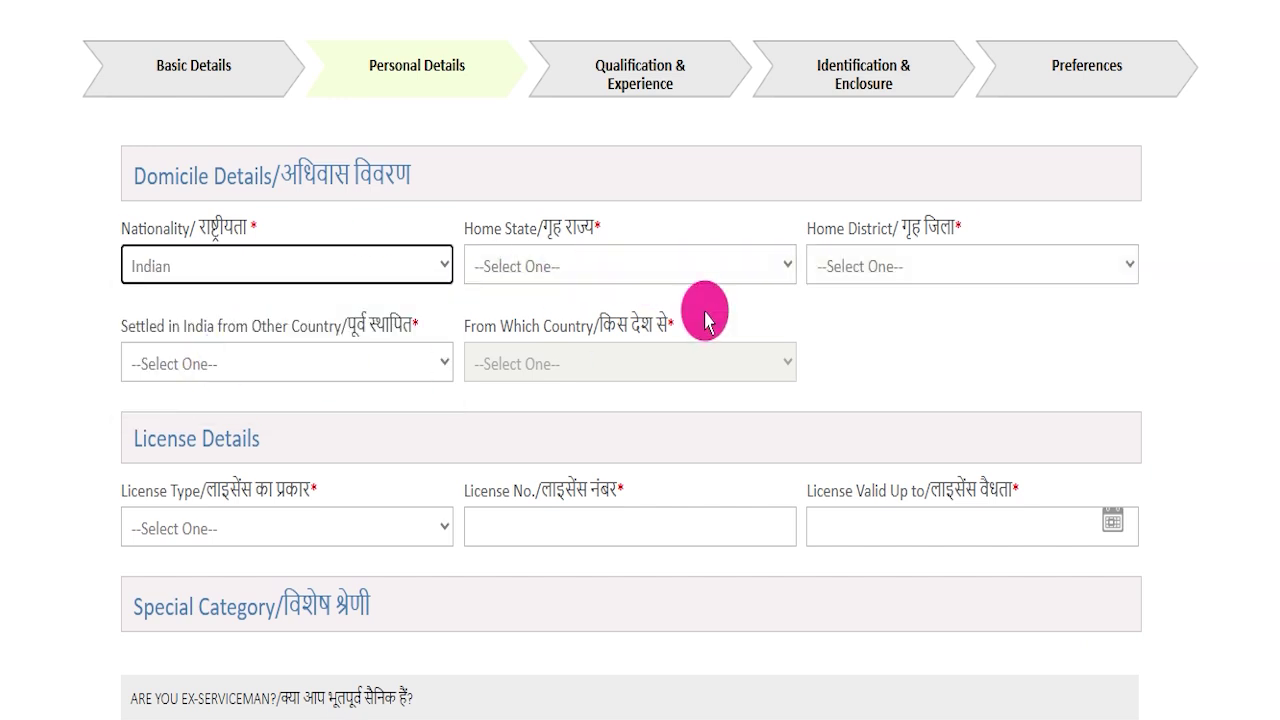
pyautogui.click(680, 268)
pyautogui.click(871, 265)
pyautogui.click(851, 323)
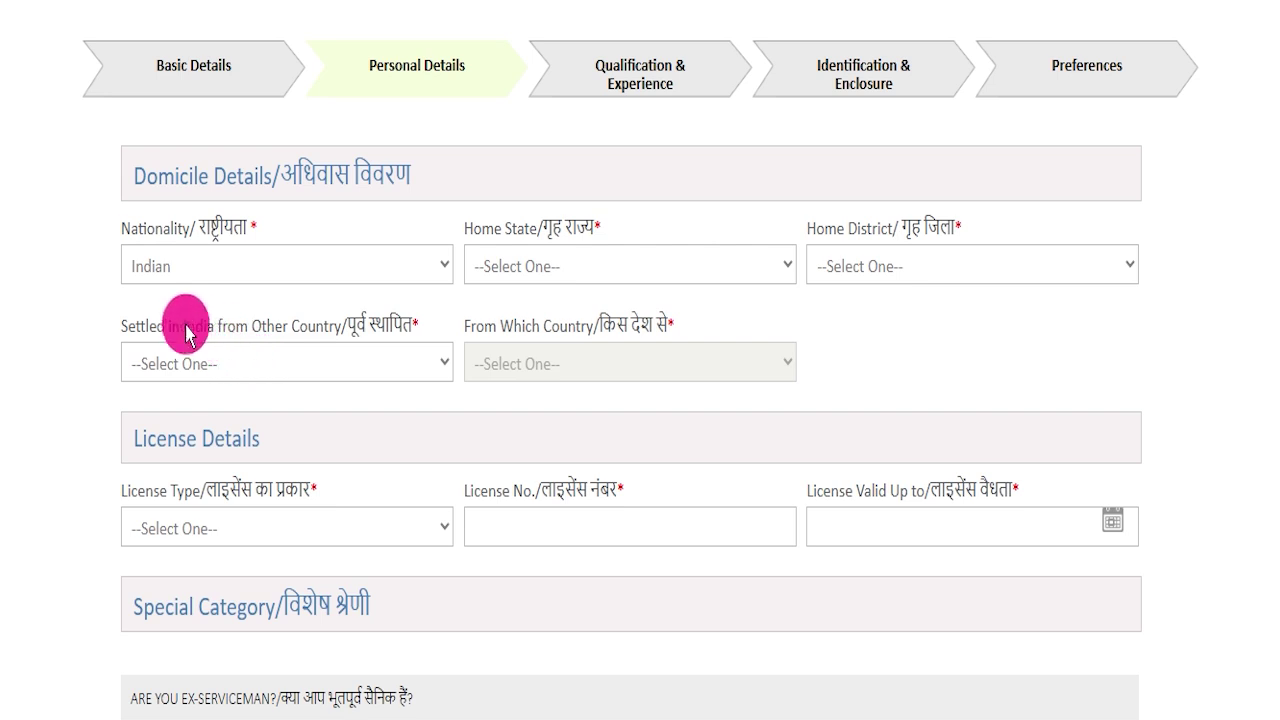
# Answer Yes to Settled in India from Other Country to view the source country list, and set the answer to No.
pyautogui.moveTo(157, 326); pyautogui.dragTo(270, 334)
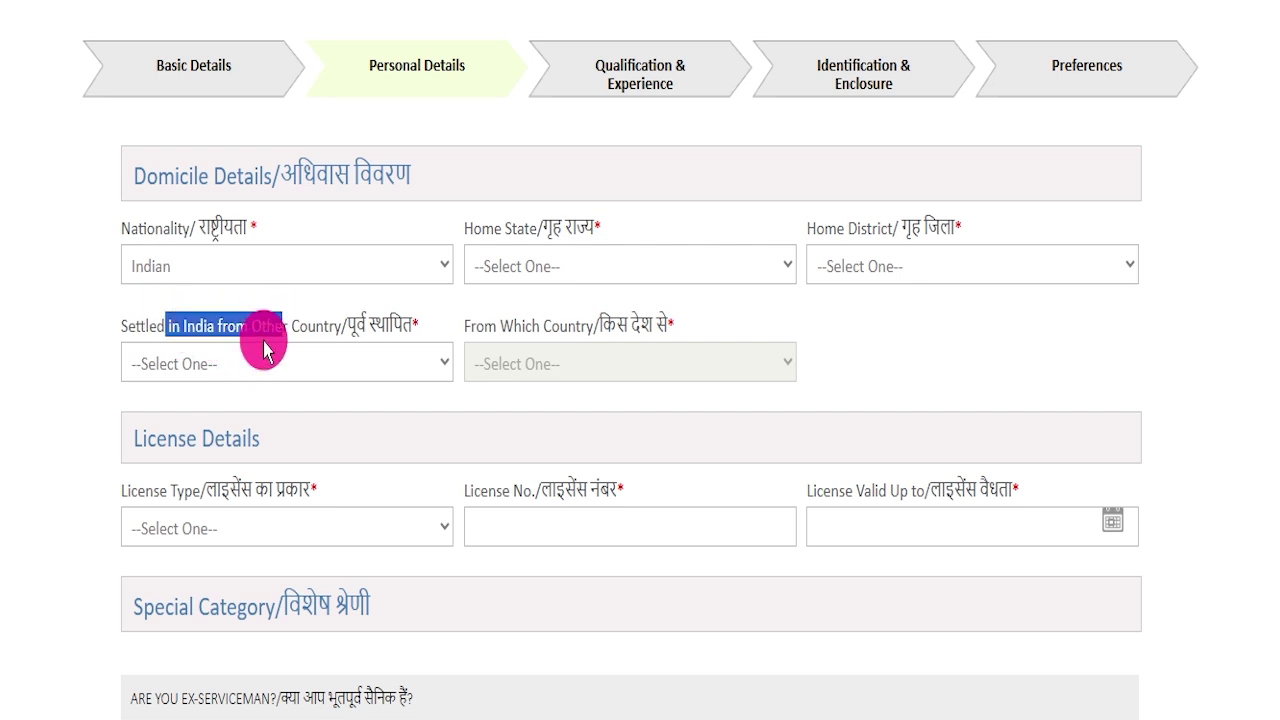
pyautogui.click(265, 355)
pyautogui.click(197, 462)
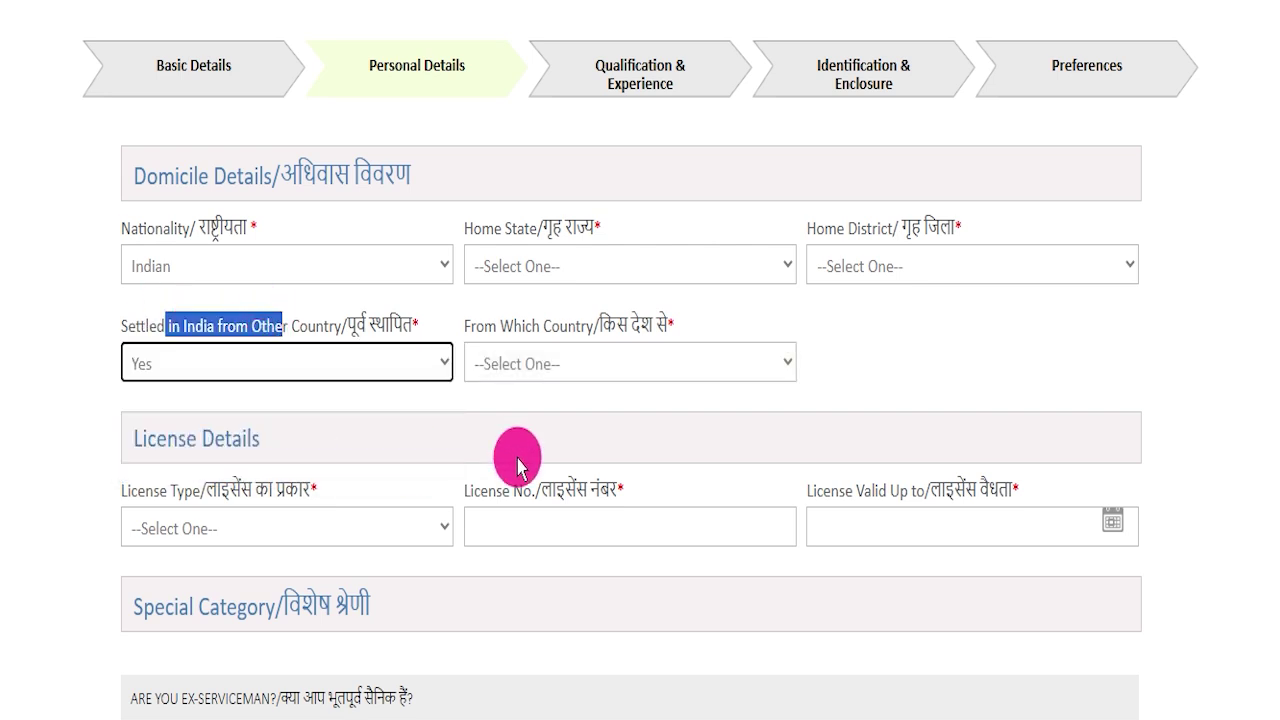
pyautogui.click(583, 362)
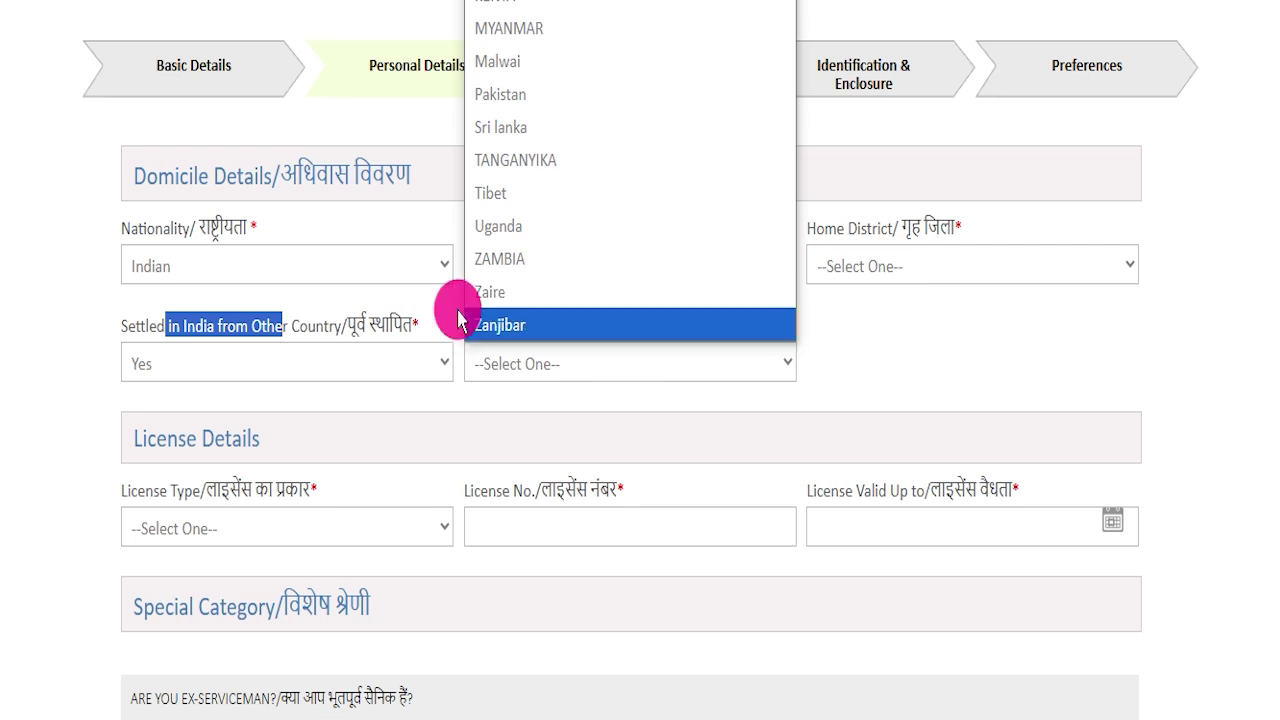
pyautogui.click(320, 360)
pyautogui.click(130, 431)
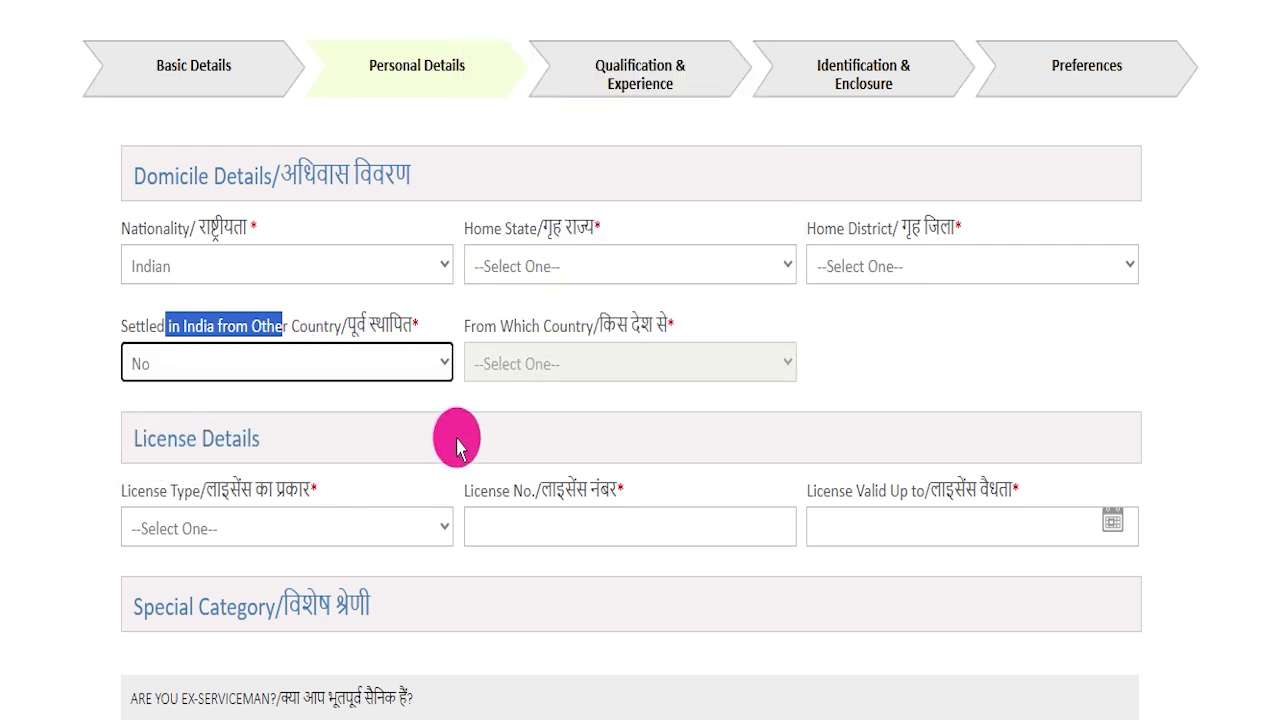
# Set the License Type to Heavy Vehicle and check the License No. field and the License Valid Up to calendar.
pyautogui.moveTo(147, 432); pyautogui.dragTo(231, 428)
pyautogui.click(240, 528)
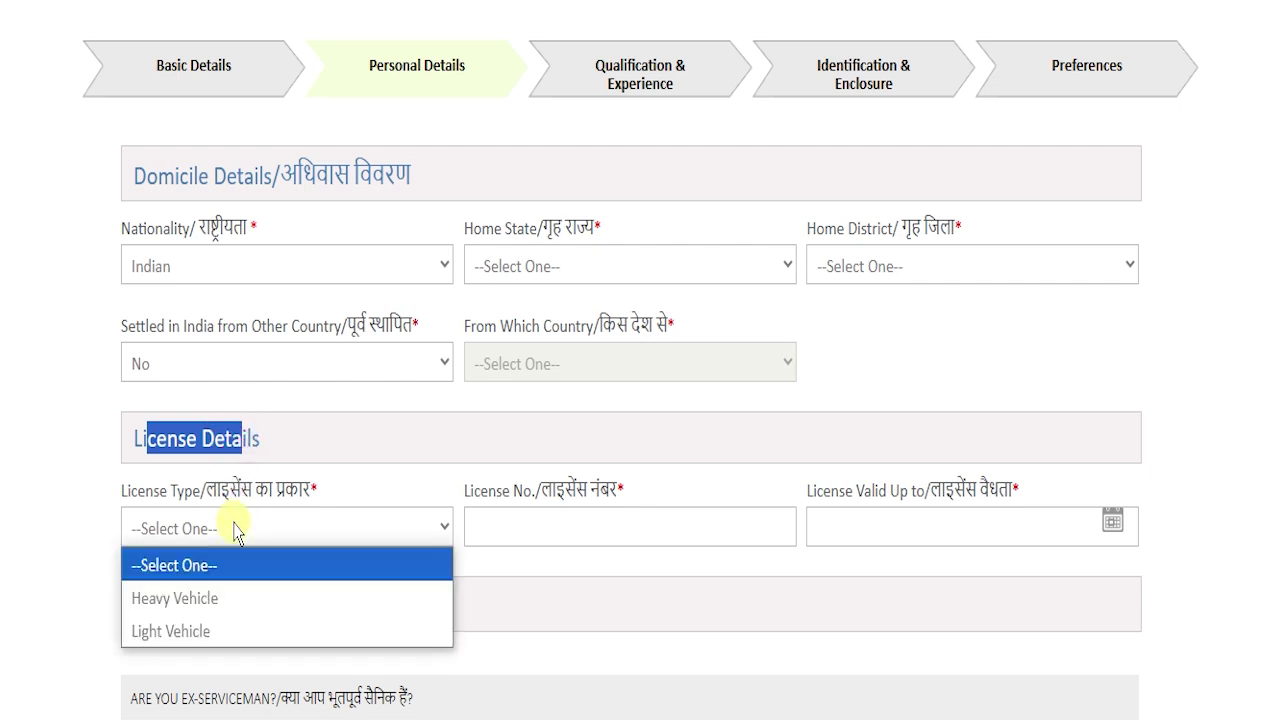
pyautogui.click(199, 598)
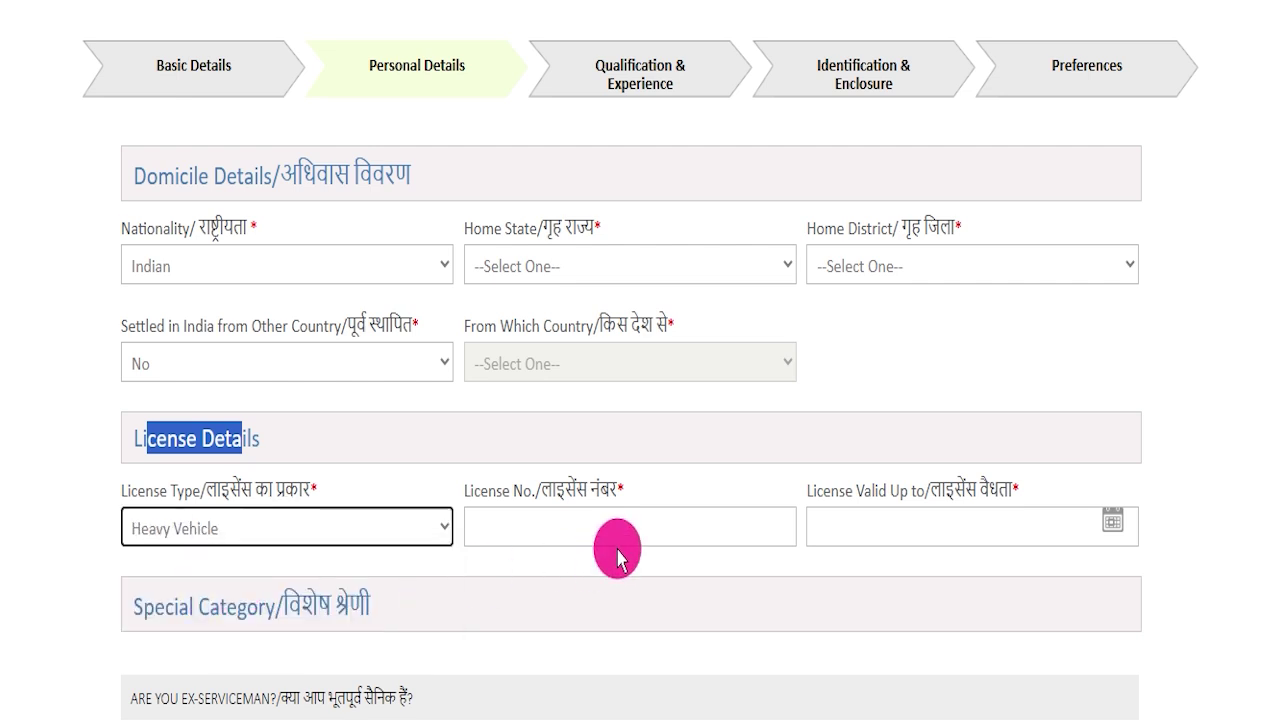
pyautogui.click(641, 518)
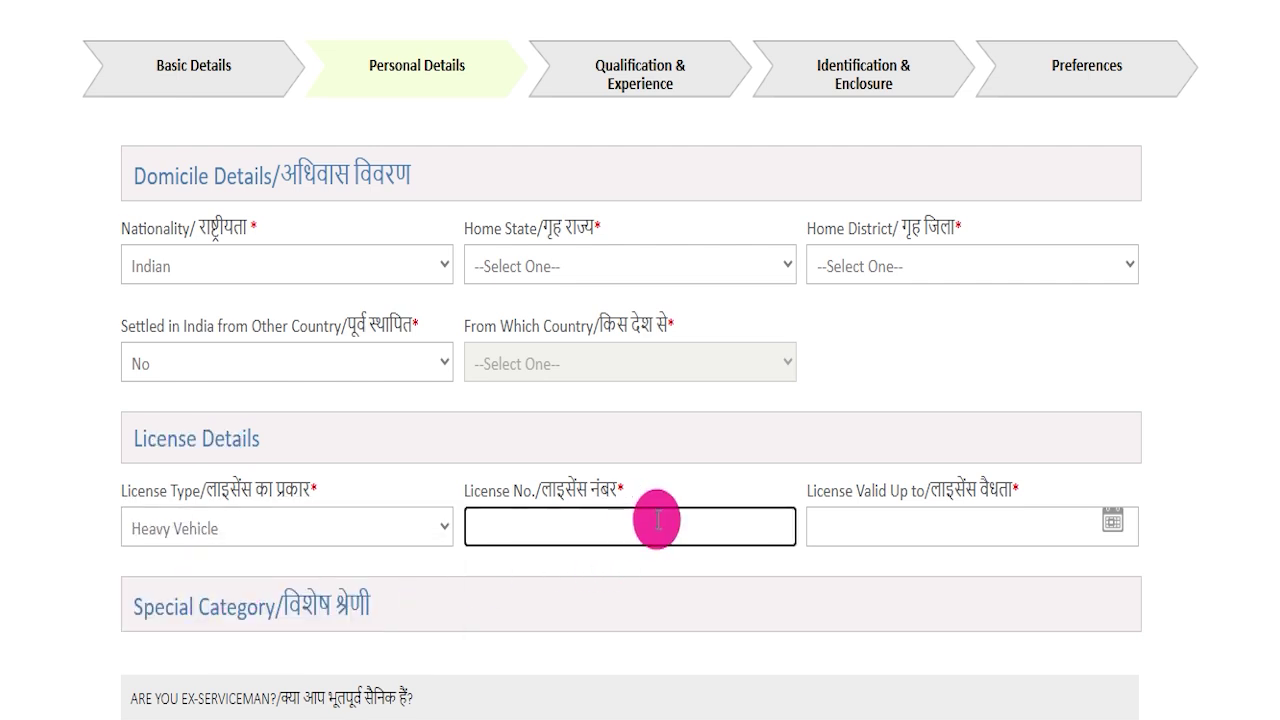
pyautogui.click(1104, 512)
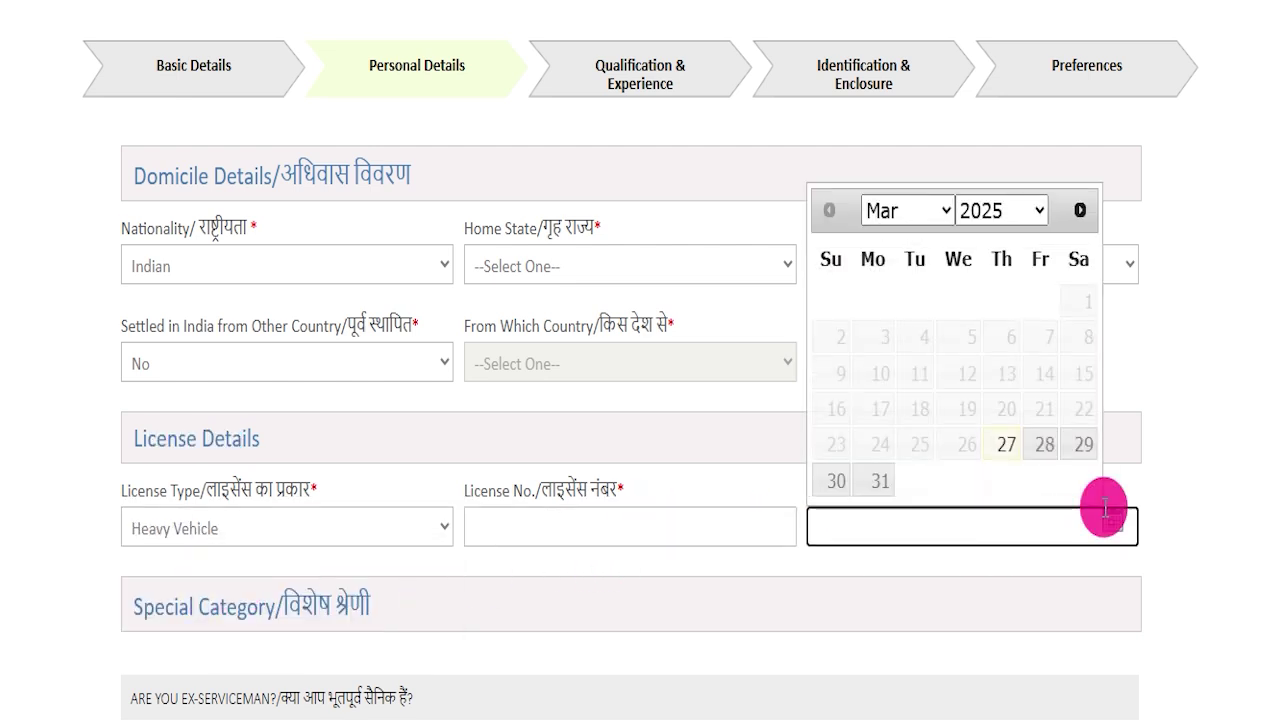
pyautogui.click(491, 610)
# Answer Yes to the ex-serviceman question to view the Service Status options, and set the answer to No.
pyautogui.scroll(-1, 491, 612)
pyautogui.scroll(-2, 491, 612)
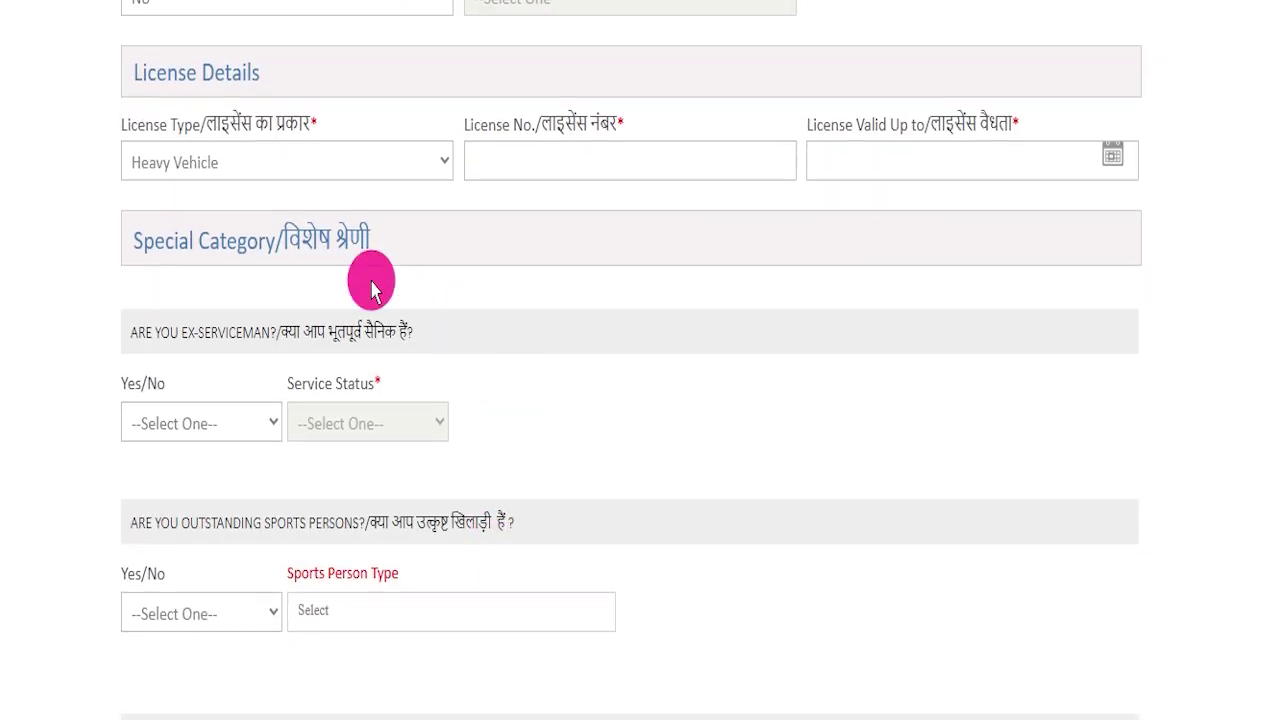
pyautogui.moveTo(228, 320); pyautogui.dragTo(403, 330)
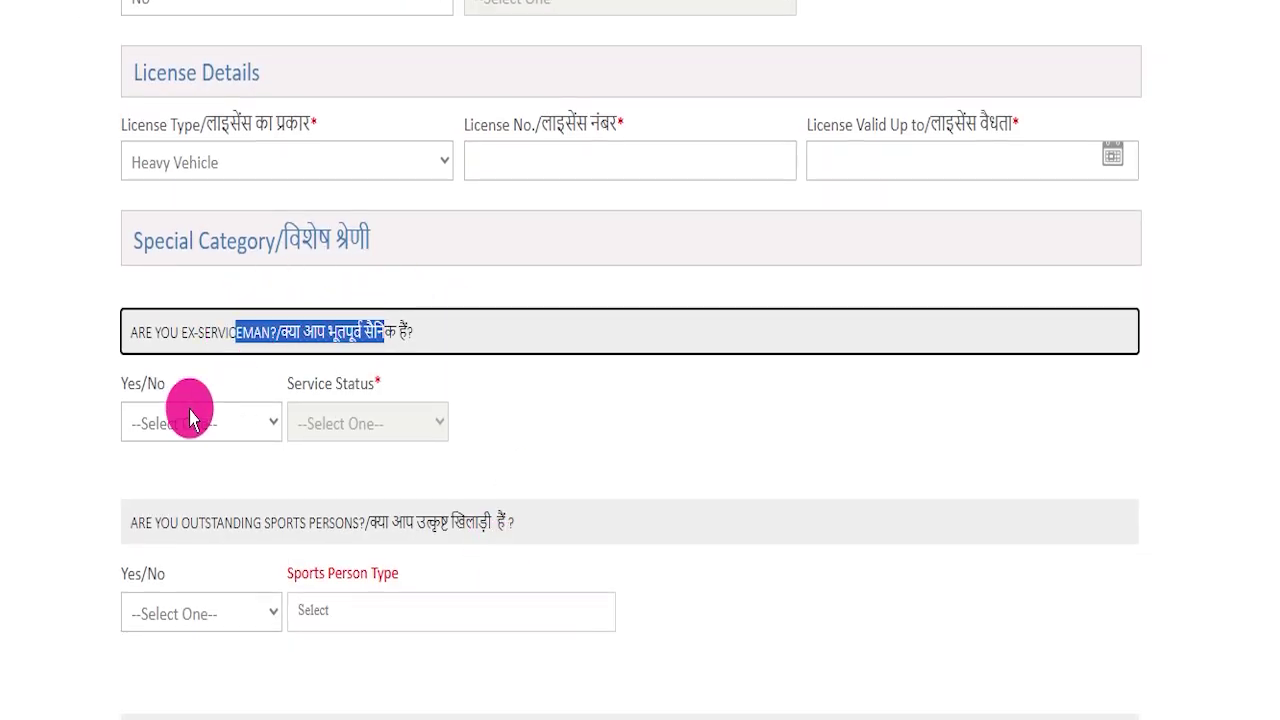
pyautogui.click(177, 423)
pyautogui.click(160, 524)
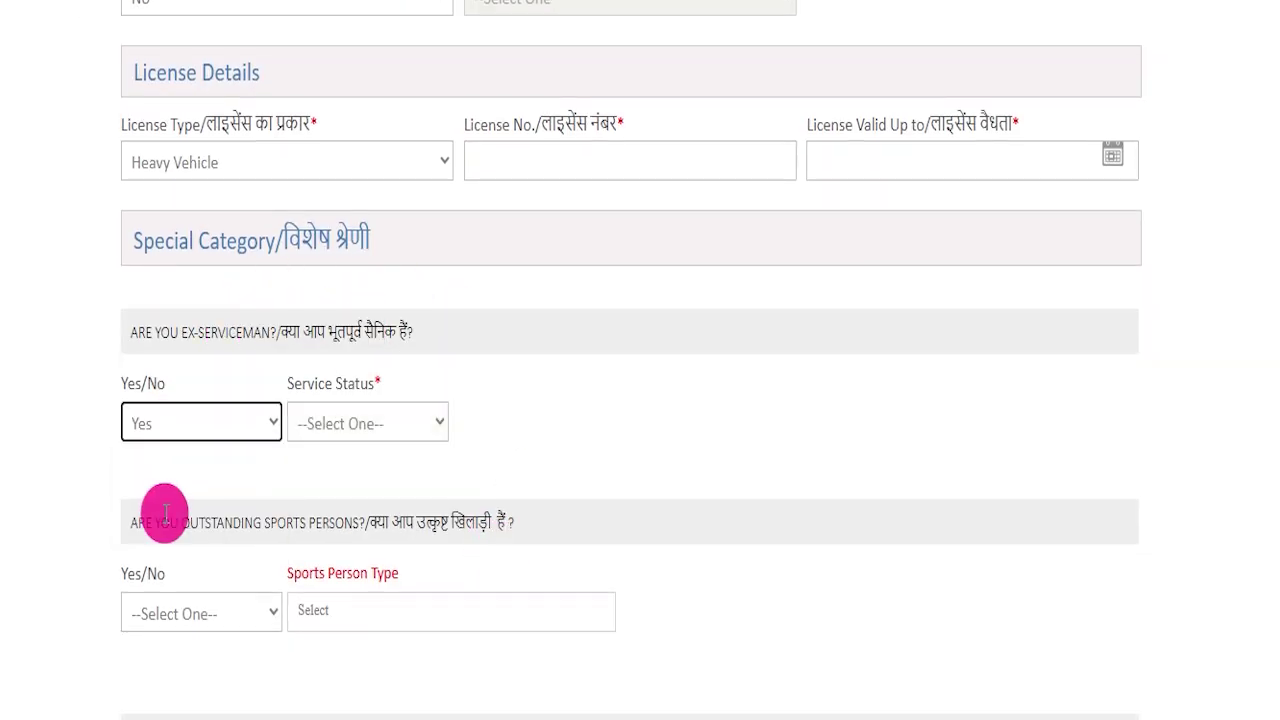
pyautogui.click(340, 422)
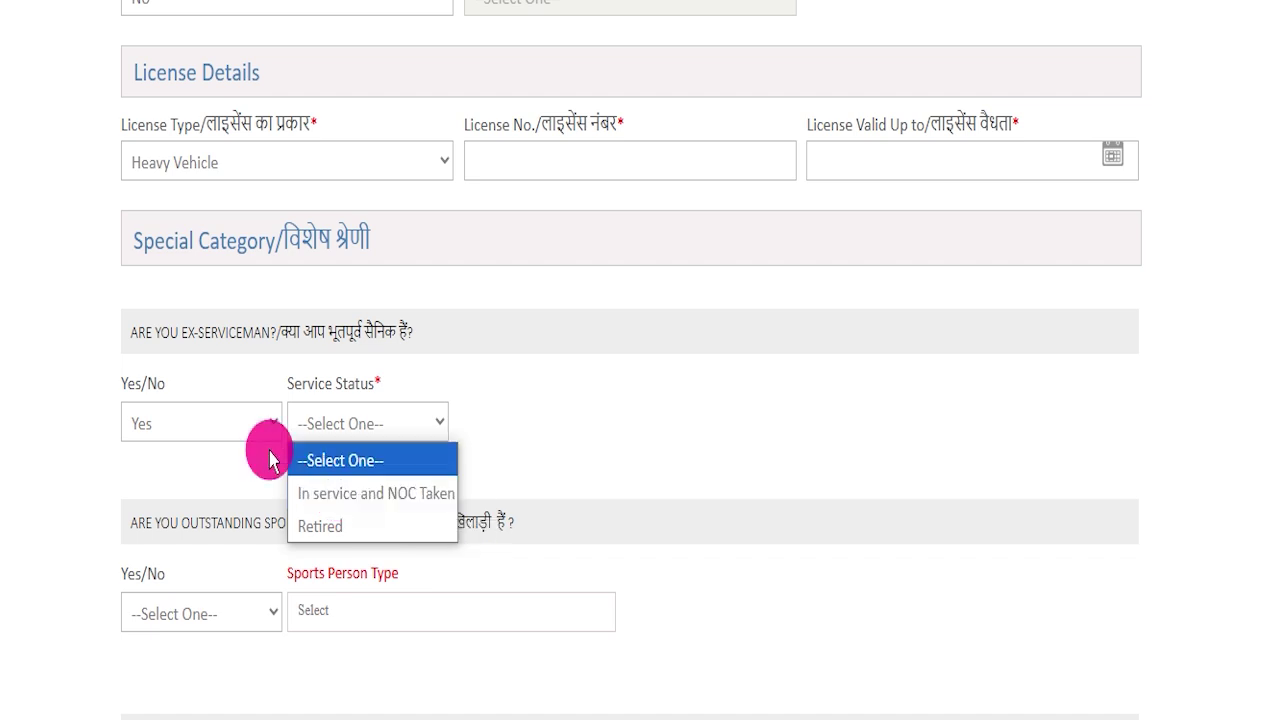
pyautogui.click(166, 422)
pyautogui.click(140, 493)
# Answer Yes to the outstanding sports person question to view the Sports Person Type options, and set the answer to No.
pyautogui.scroll(-4, 302, 228)
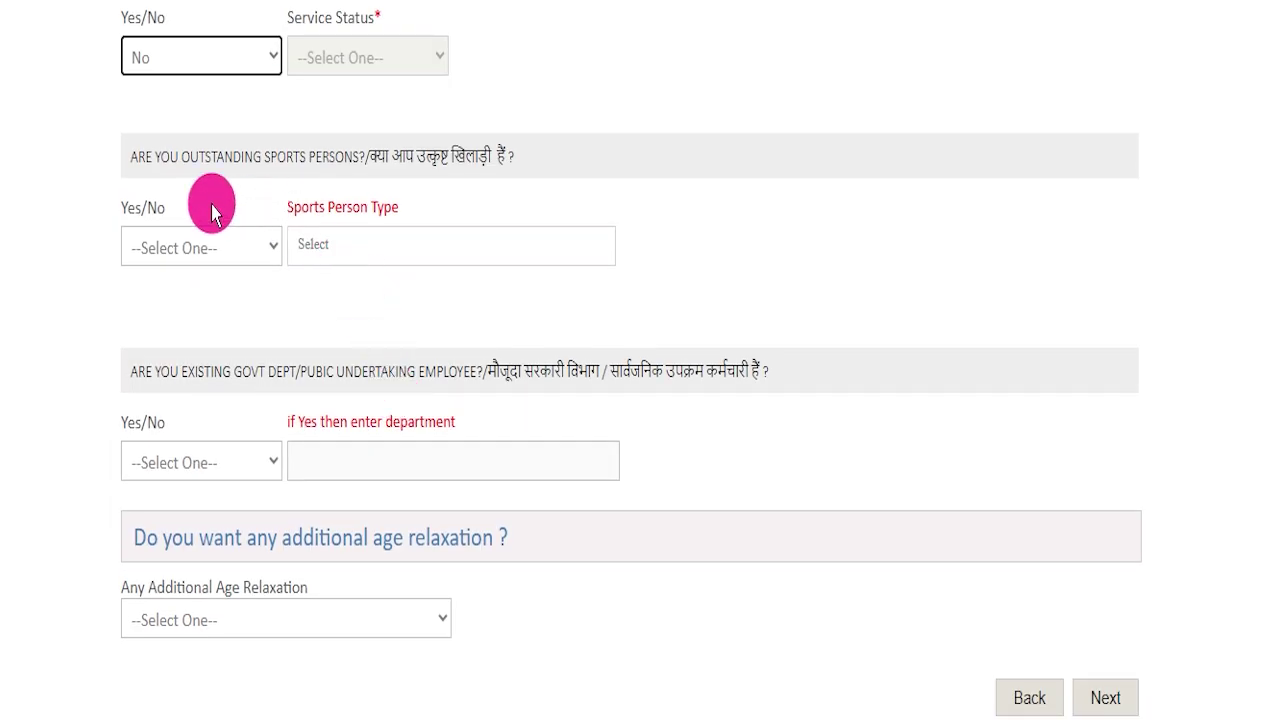
pyautogui.moveTo(201, 140); pyautogui.dragTo(189, 229)
pyautogui.click(180, 246)
pyautogui.click(152, 347)
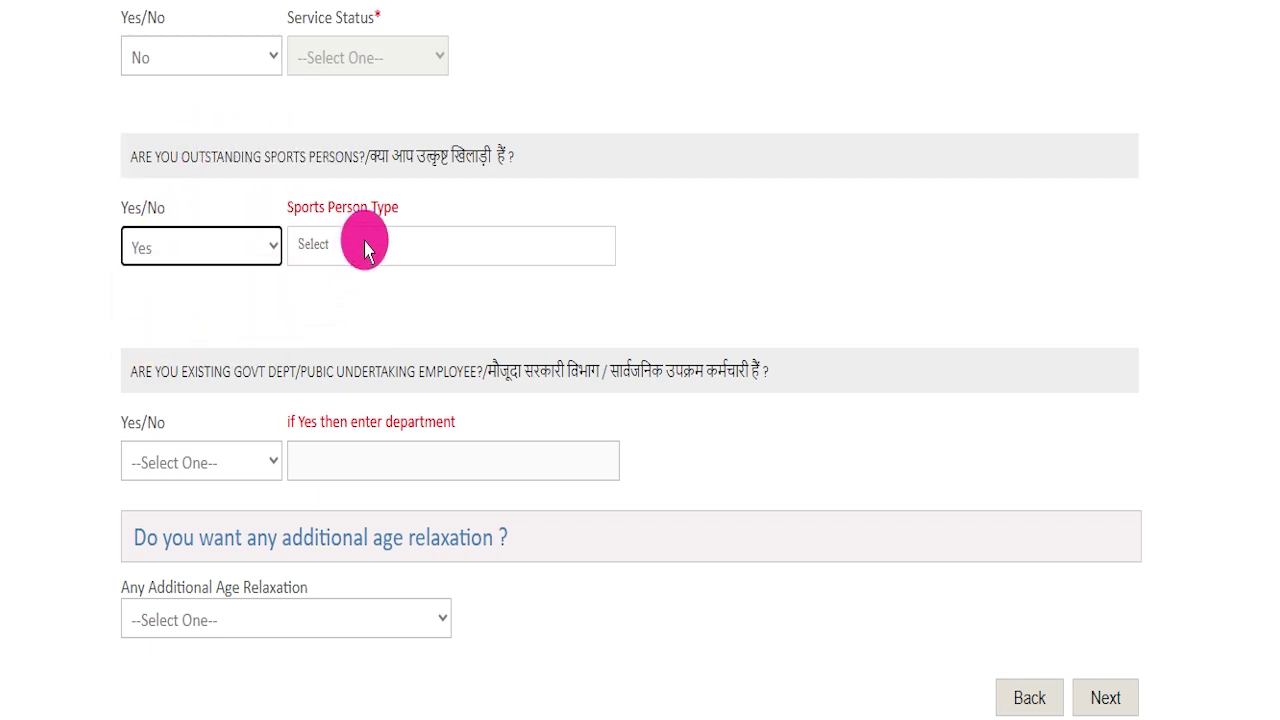
pyautogui.click(368, 245)
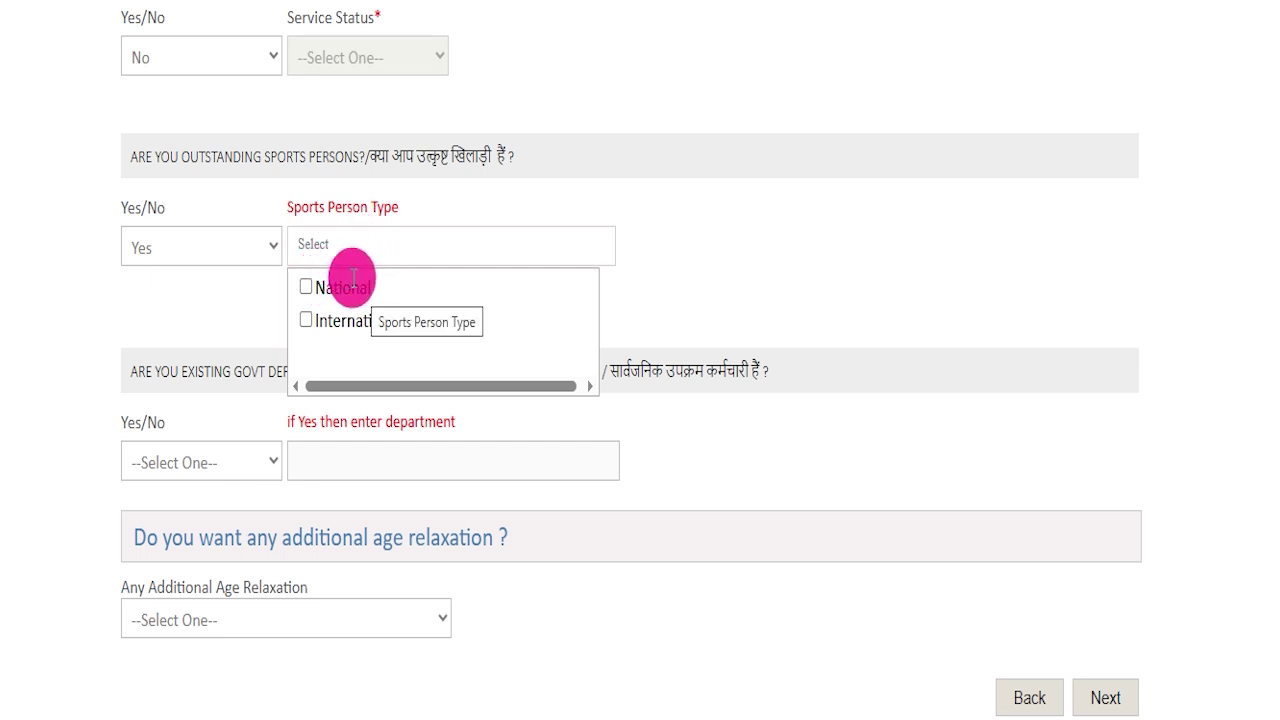
pyautogui.click(205, 245)
pyautogui.click(273, 310)
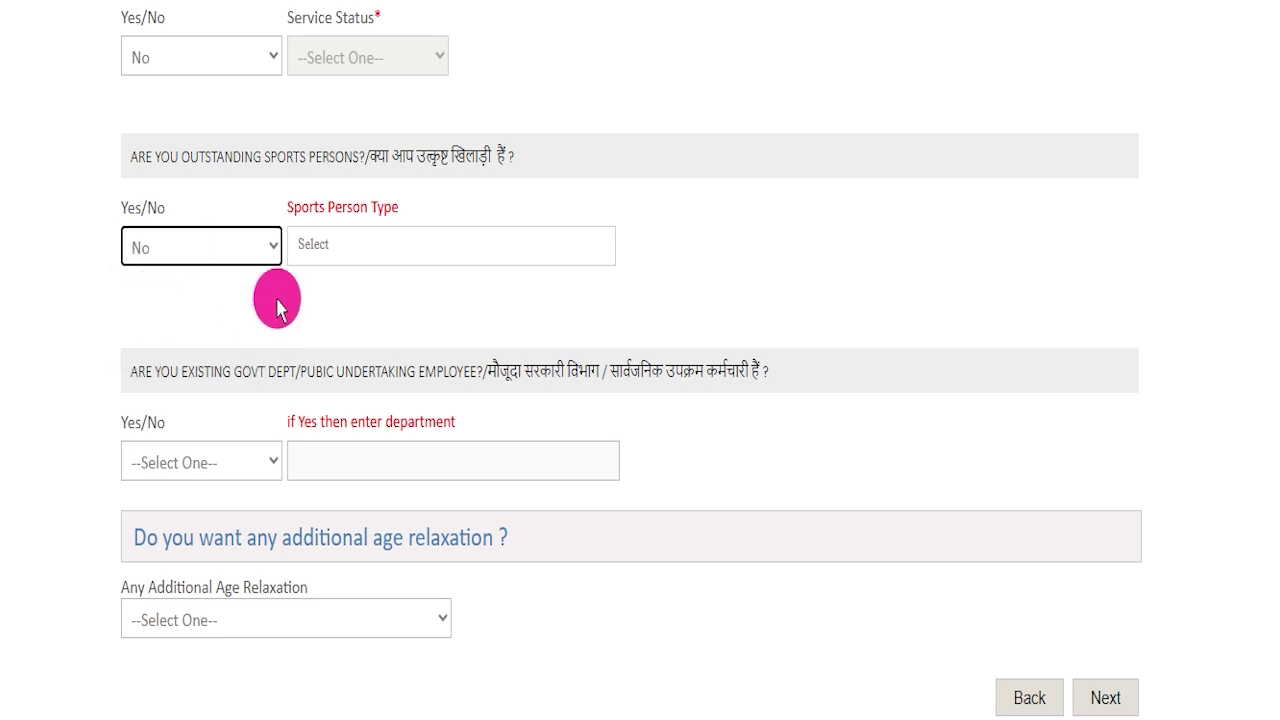
# Try Yes for the existing government department employee question to check its department field, and set the answer to No.
pyautogui.scroll(-1, 278, 308)
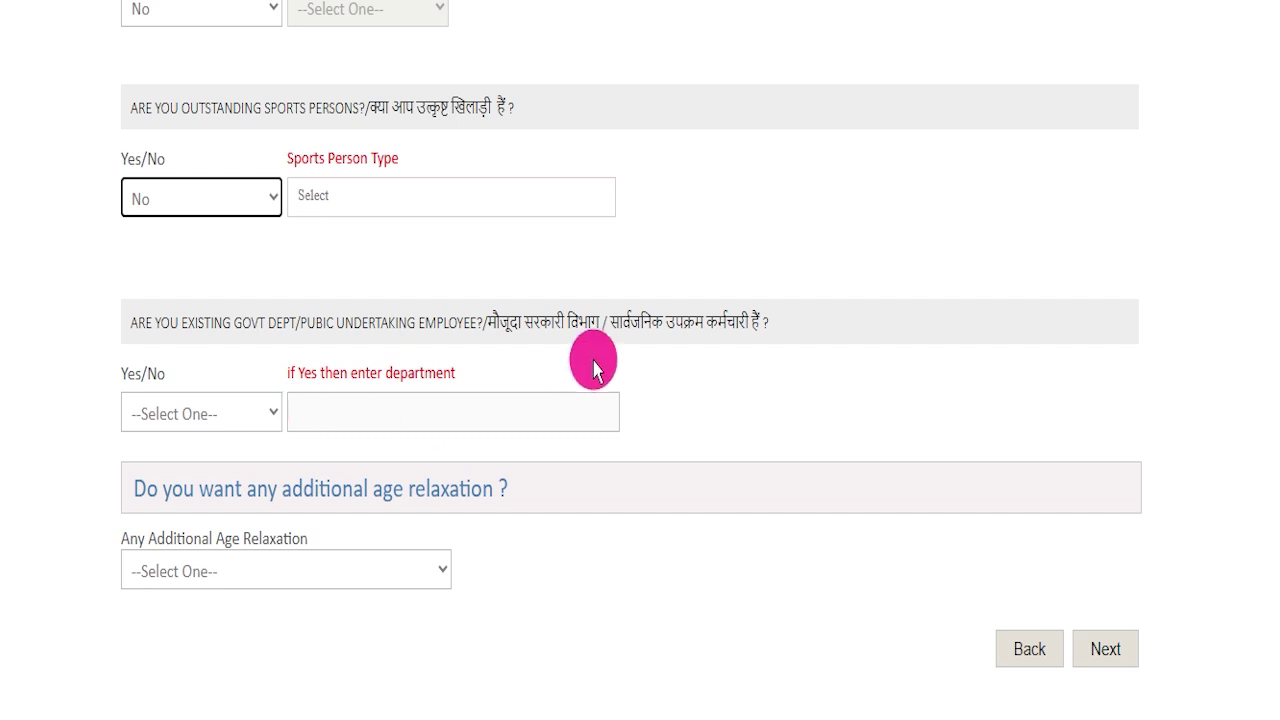
pyautogui.doubleClick(635, 322)
pyautogui.click(168, 428)
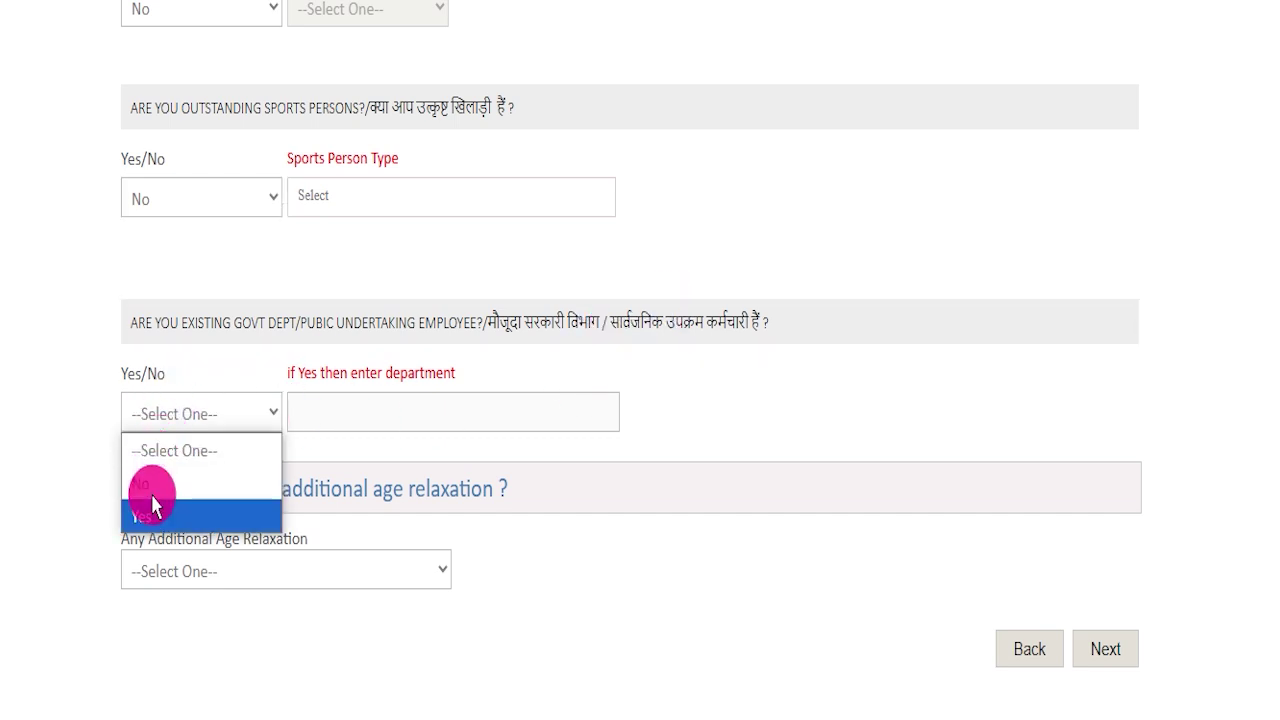
pyautogui.click(150, 516)
pyautogui.click(290, 412)
pyautogui.click(152, 414)
pyautogui.click(140, 480)
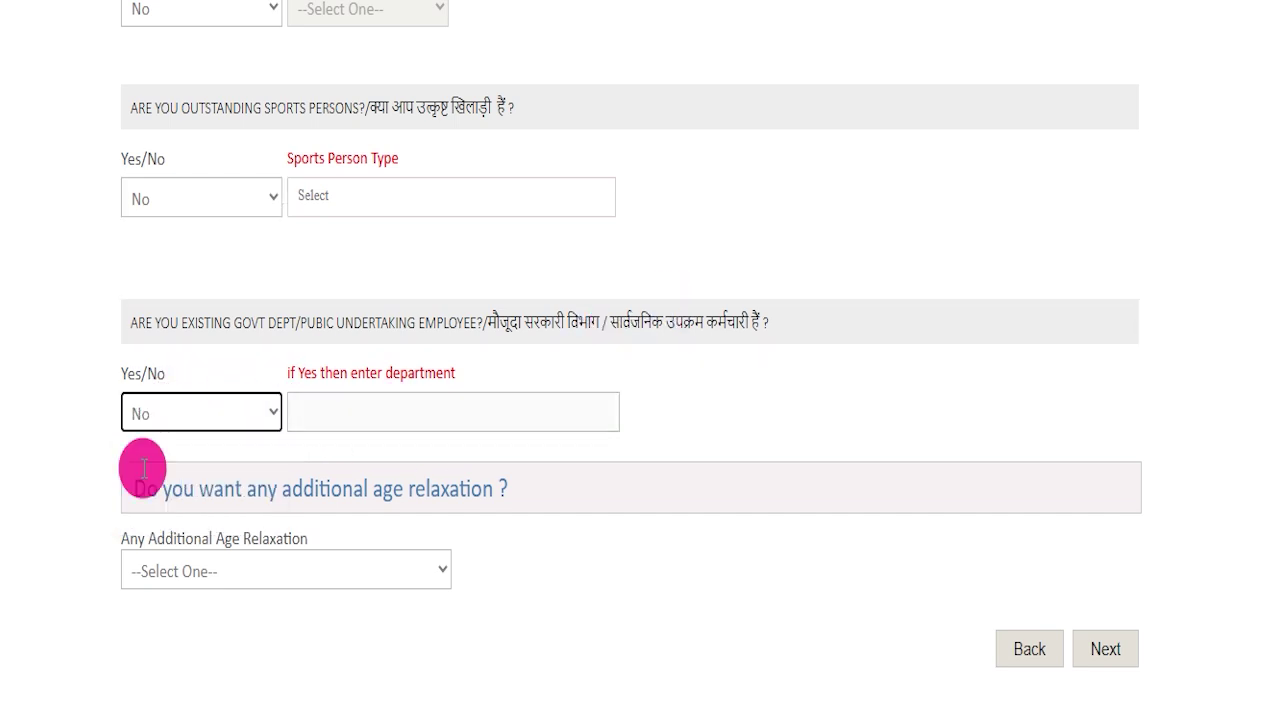
# Set Any Additional Age Relaxation to NOT APPLICABLE and continue to the Qualification & Experience section.
pyautogui.click(291, 572)
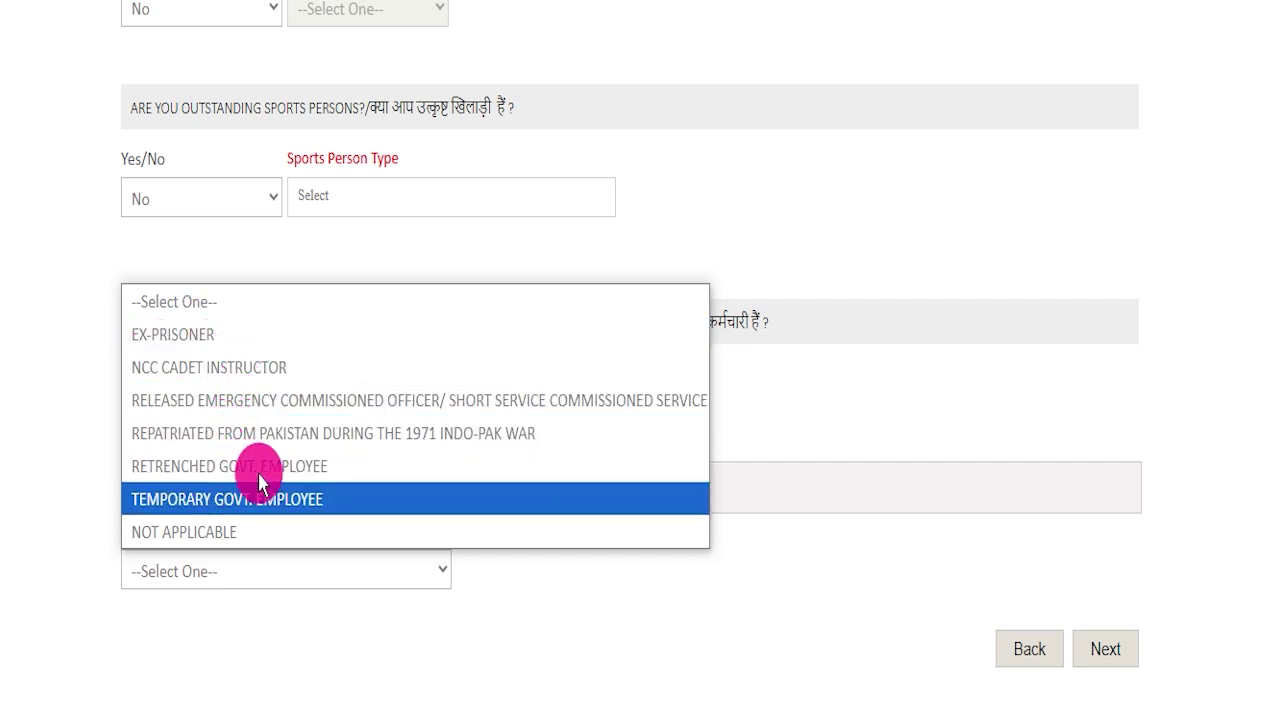
pyautogui.click(206, 531)
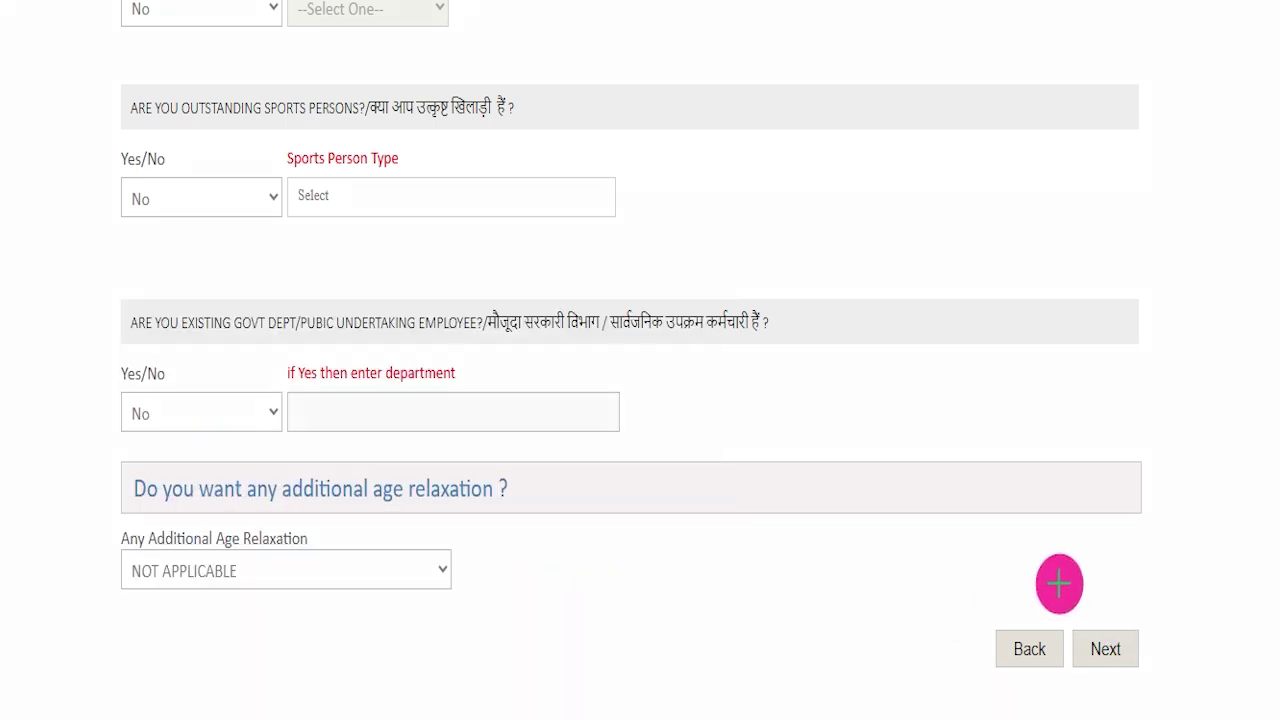
pyautogui.click(1088, 655)
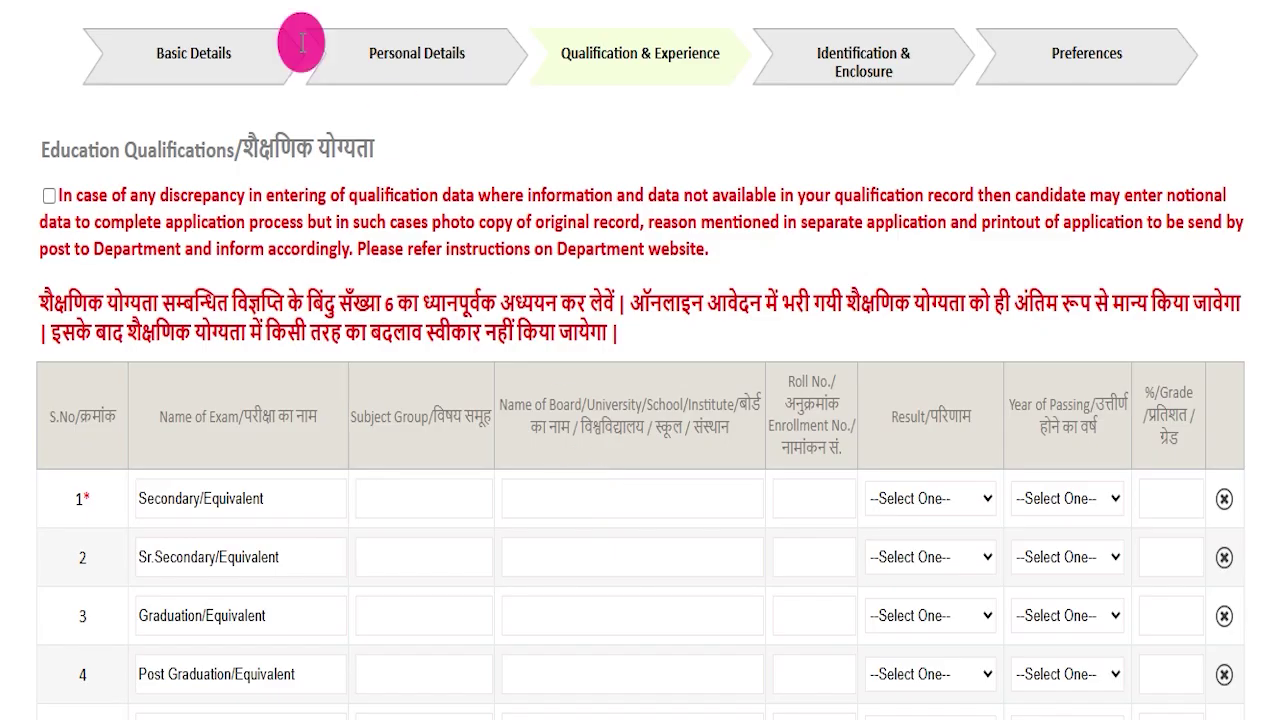
# Accept the qualification data discrepancy declaration and check the educational qualification requirement on the vacancy notification page.
pyautogui.click(47, 195)
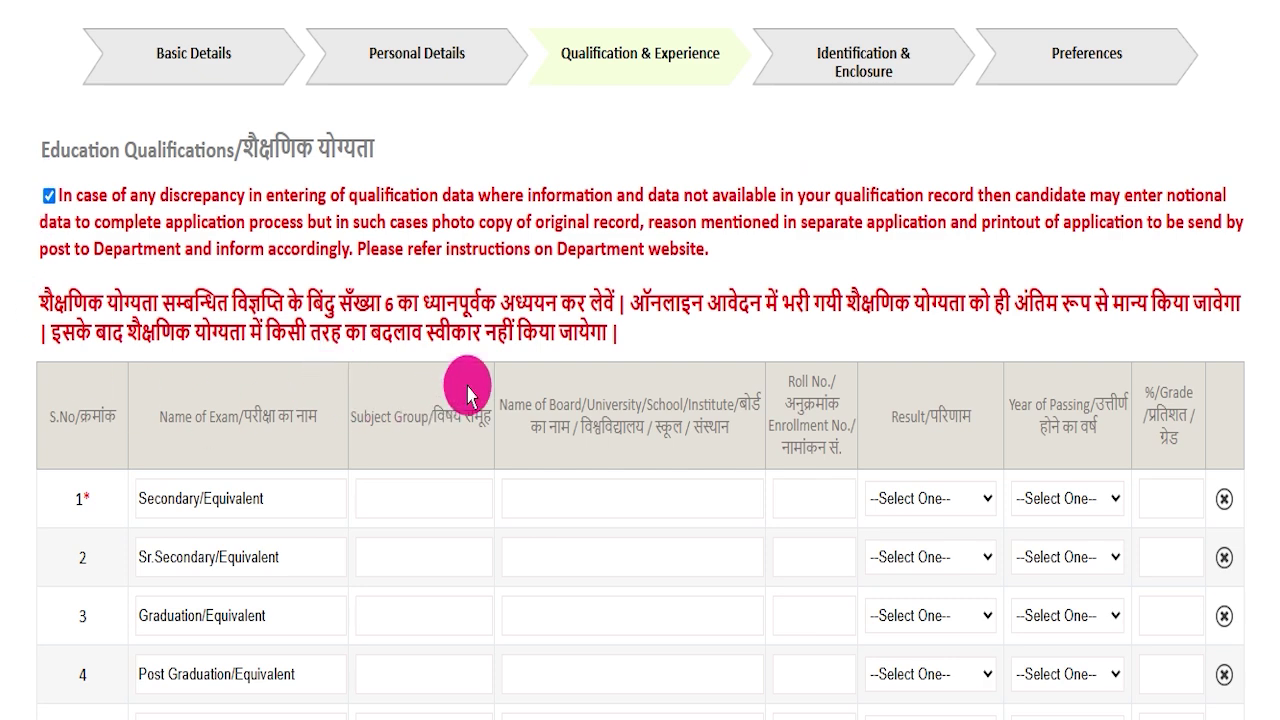
pyautogui.scroll(-3, 467, 393)
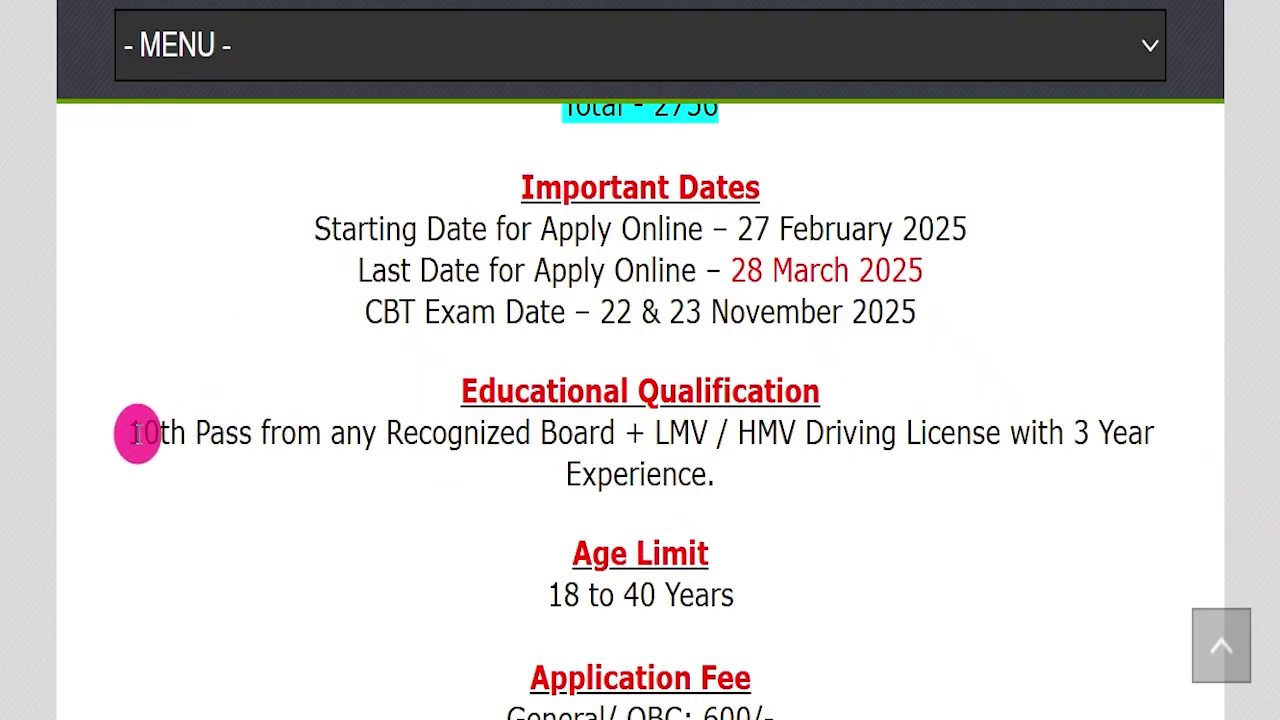
pyautogui.moveTo(134, 431); pyautogui.dragTo(1072, 433)
pyautogui.click(651, 431)
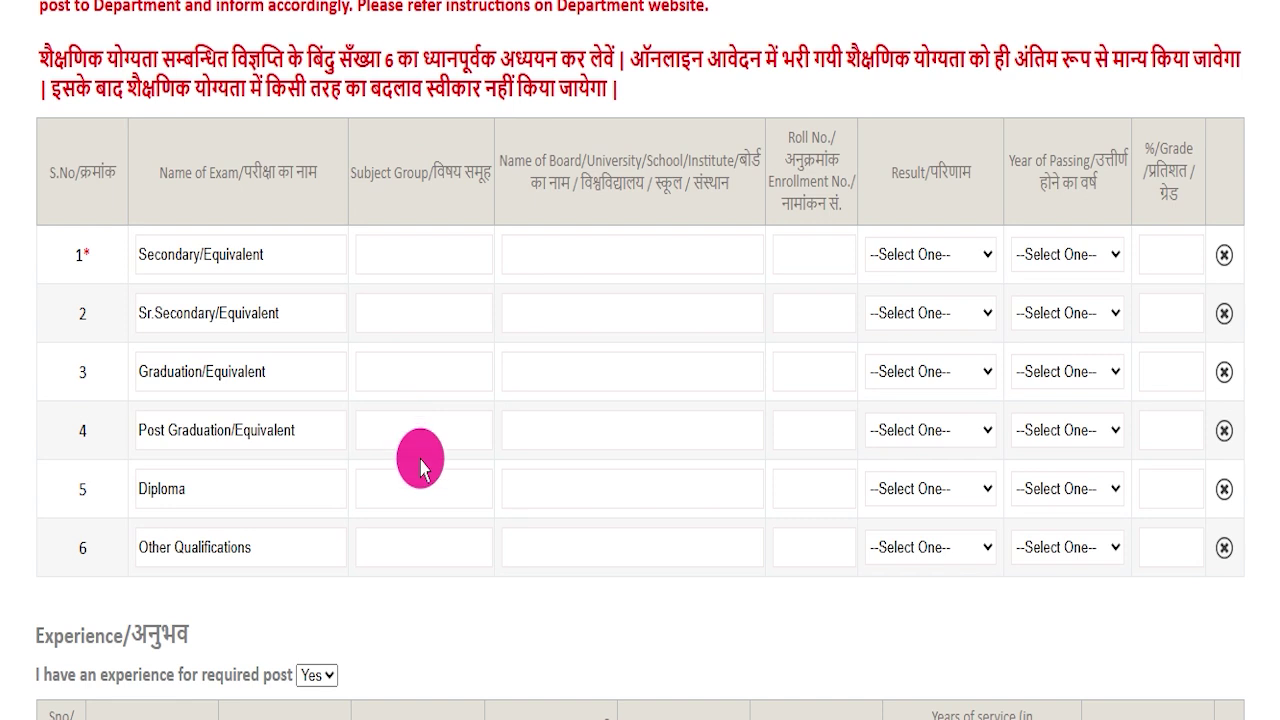
# Fill the Secondary/Equivalent row with subject group ART, board CBSE and result Percentage, and check its roll number, passing year and grade fields.
pyautogui.click(423, 249)
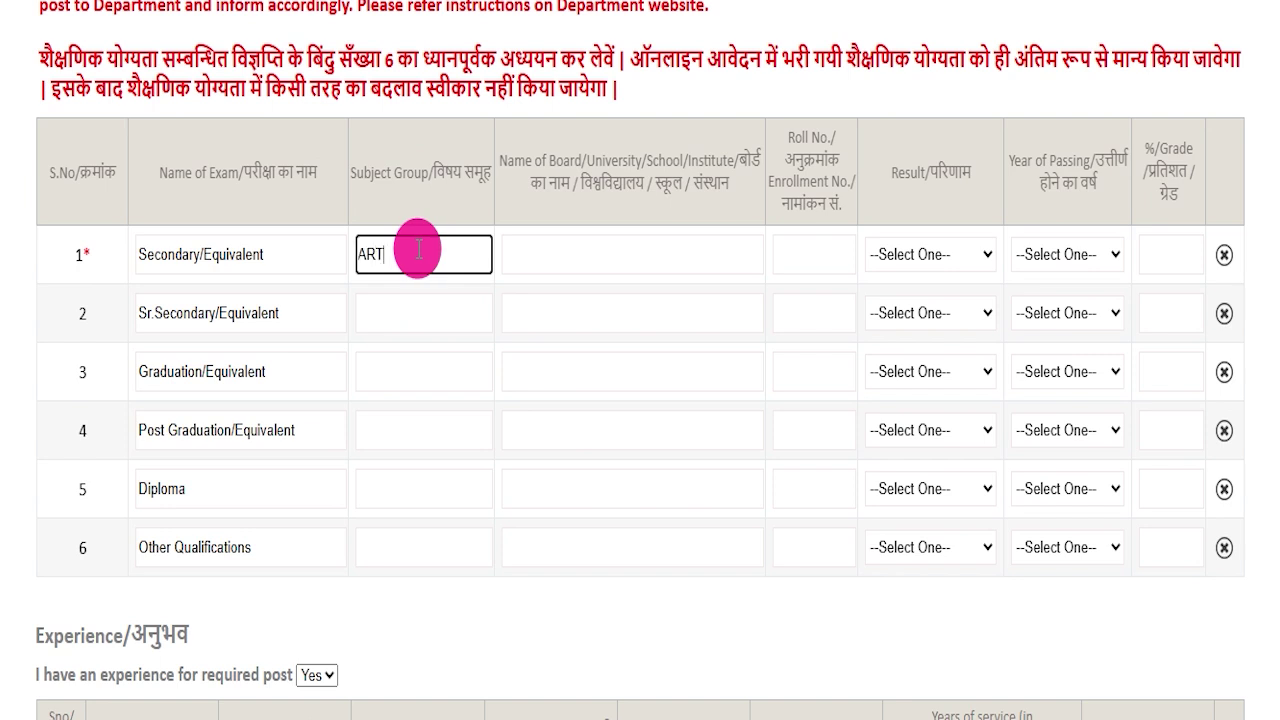
pyautogui.click(574, 244)
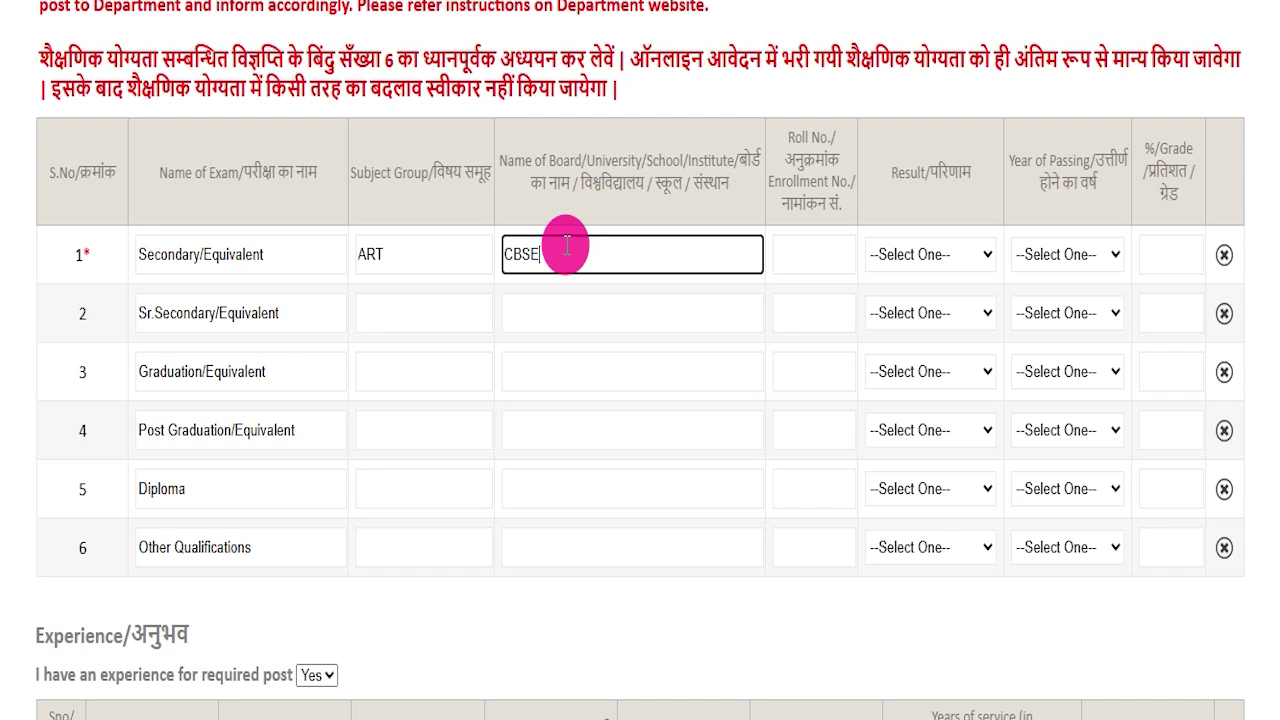
pyautogui.click(796, 242)
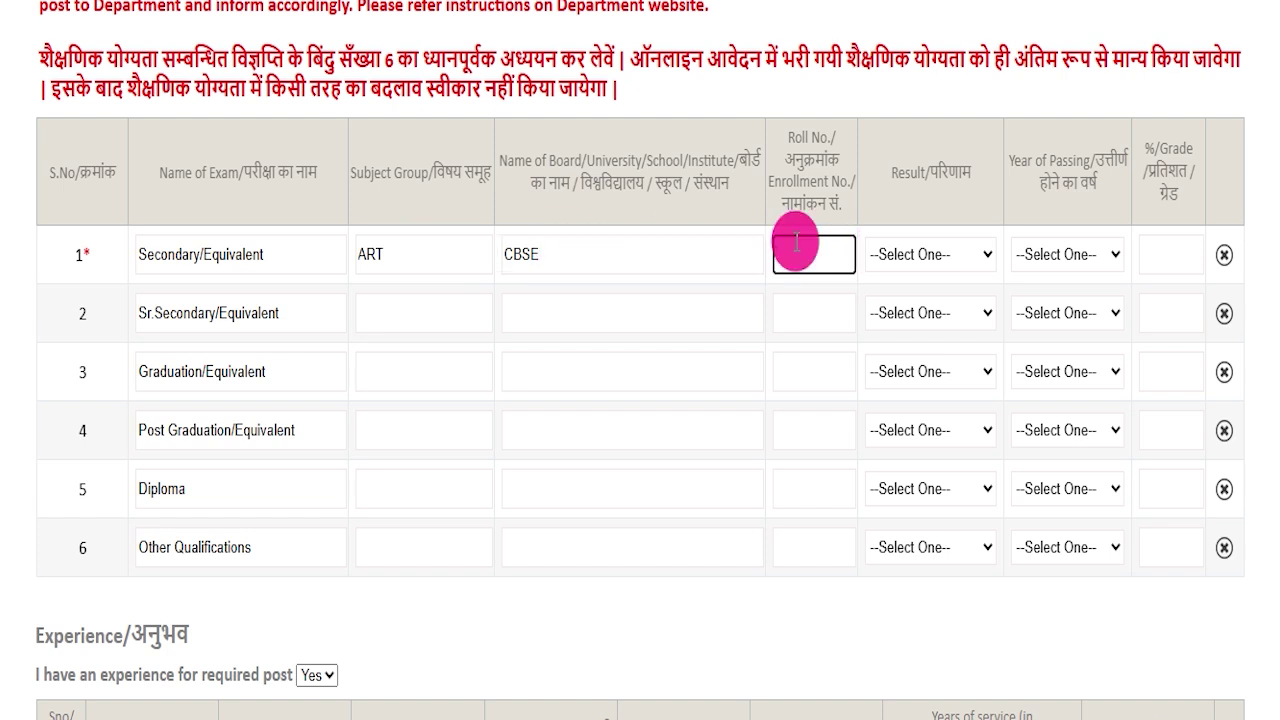
pyautogui.click(933, 254)
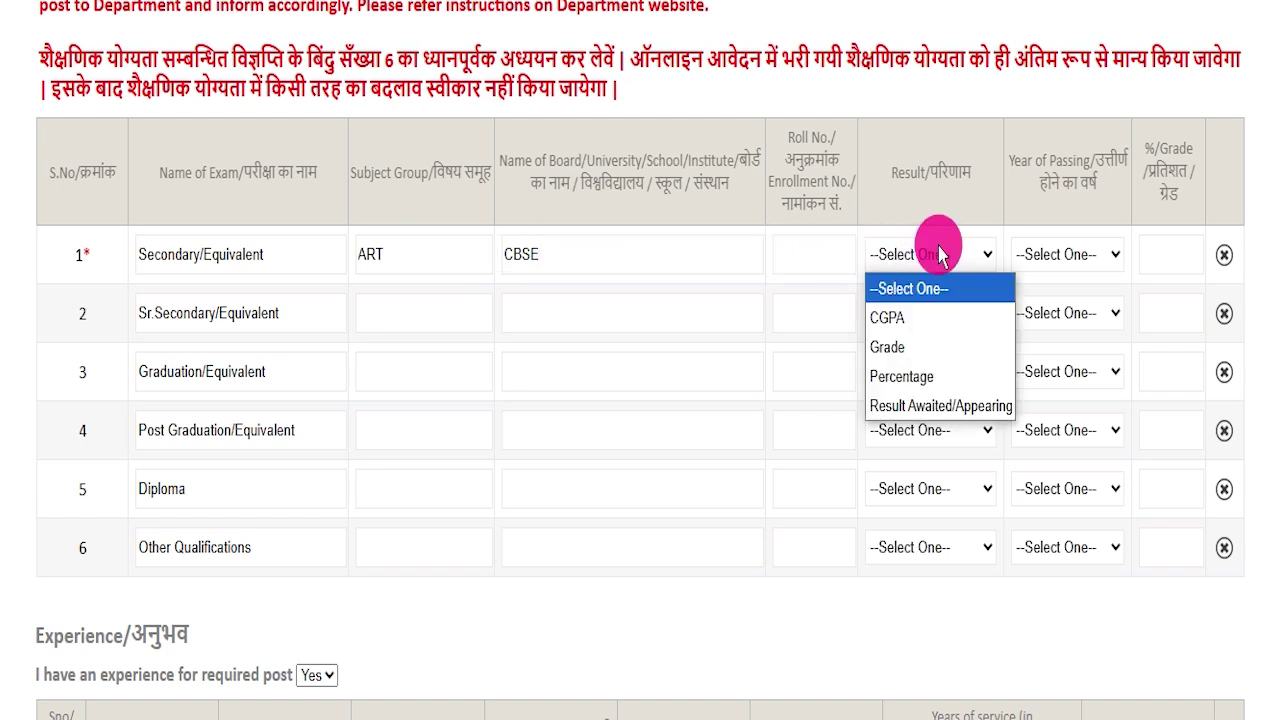
pyautogui.click(902, 376)
pyautogui.click(1060, 252)
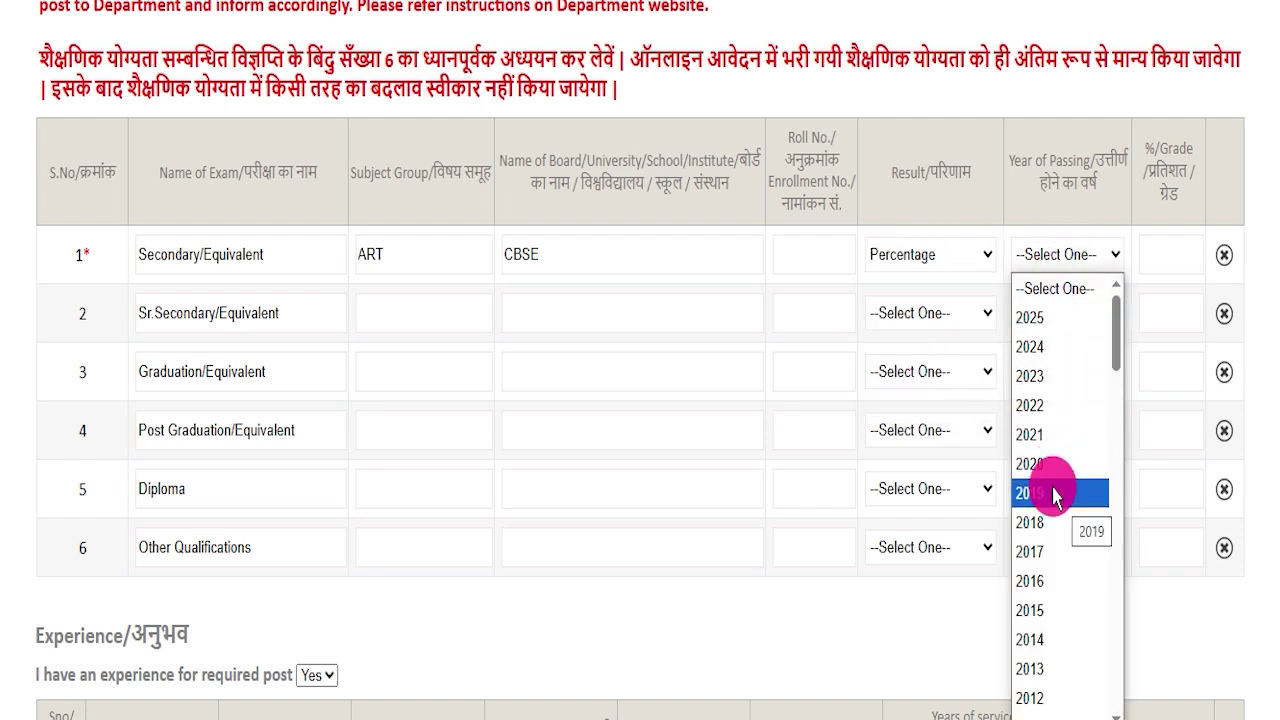
pyautogui.click(1157, 242)
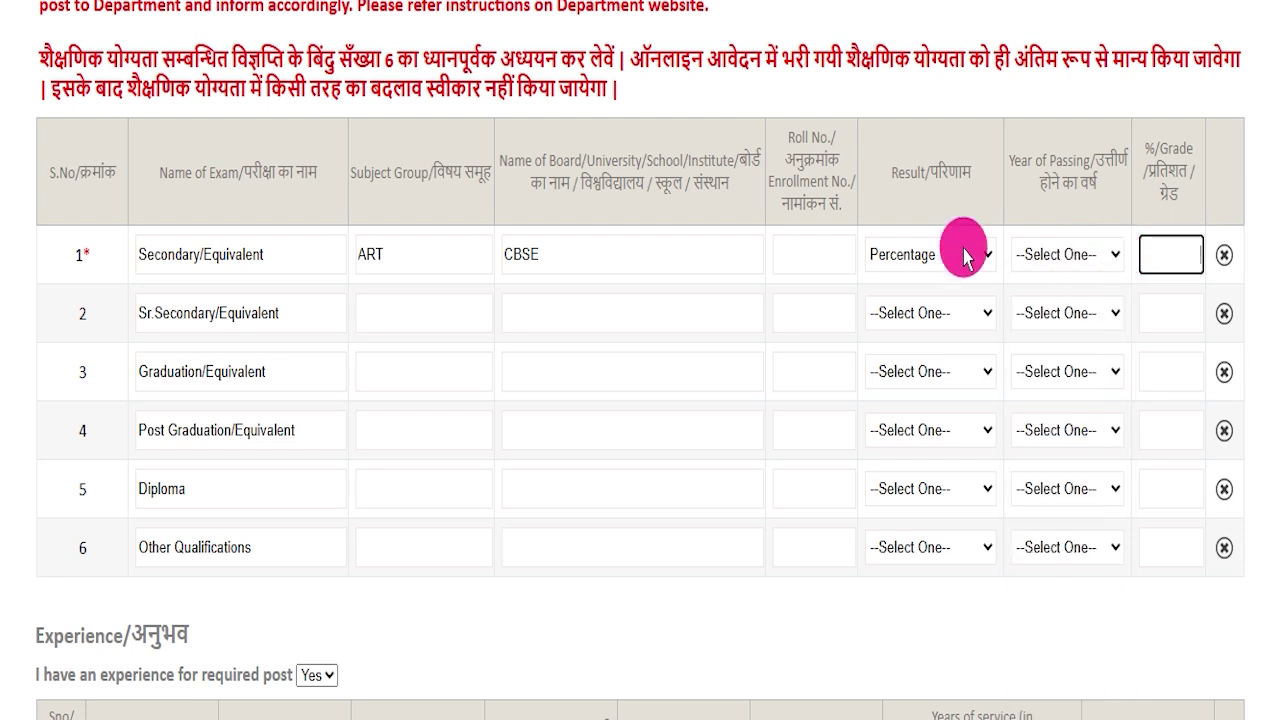
# Review the remaining education rows from Sr.Secondary through Other Qualifications.
pyautogui.moveTo(147, 310); pyautogui.dragTo(317, 336)
pyautogui.moveTo(160, 370); pyautogui.dragTo(233, 362)
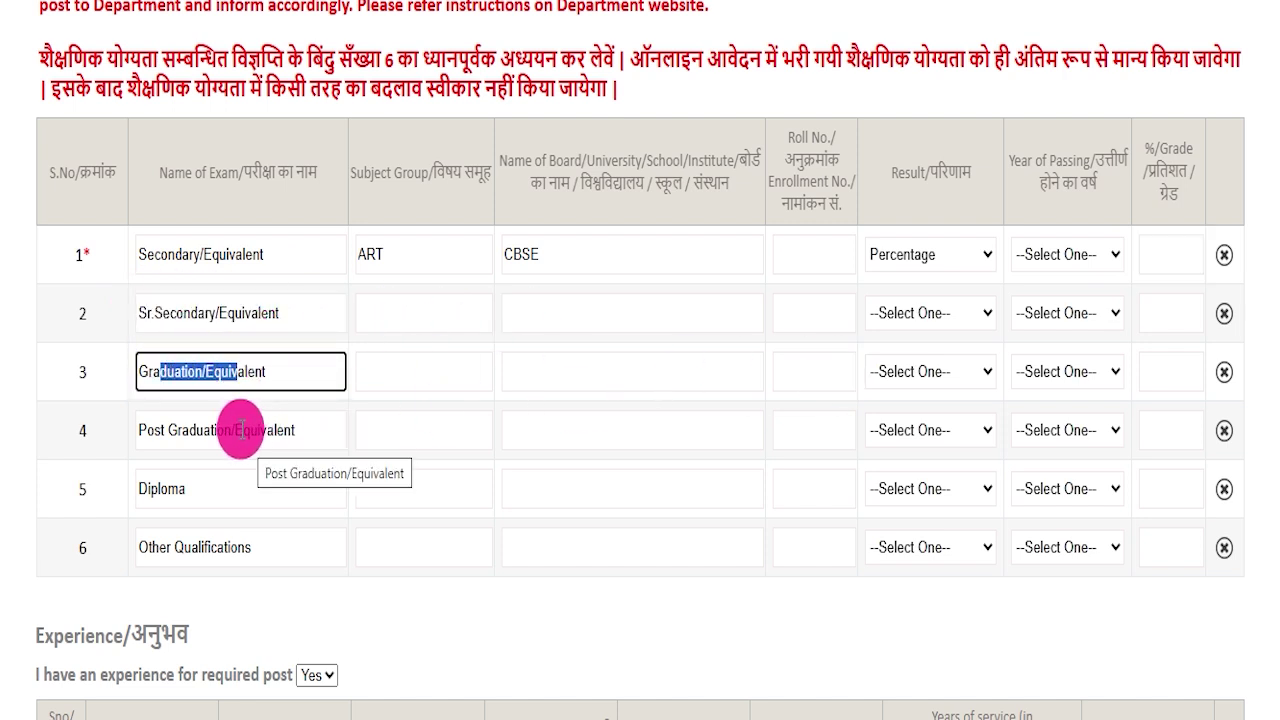
pyautogui.click(405, 492)
pyautogui.click(420, 547)
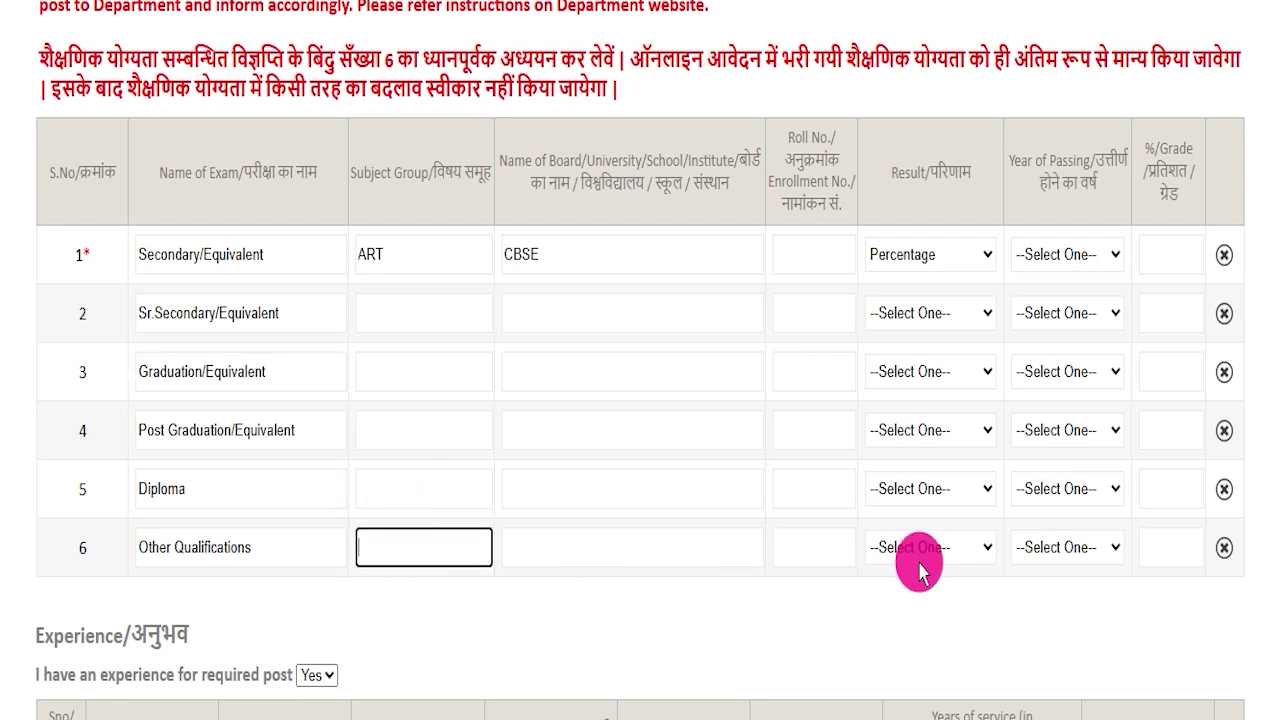
# Examine the Experience table's employer, designation, nature of job and date fields, and its Type Of Employment options.
pyautogui.scroll(-2, 300, 480)
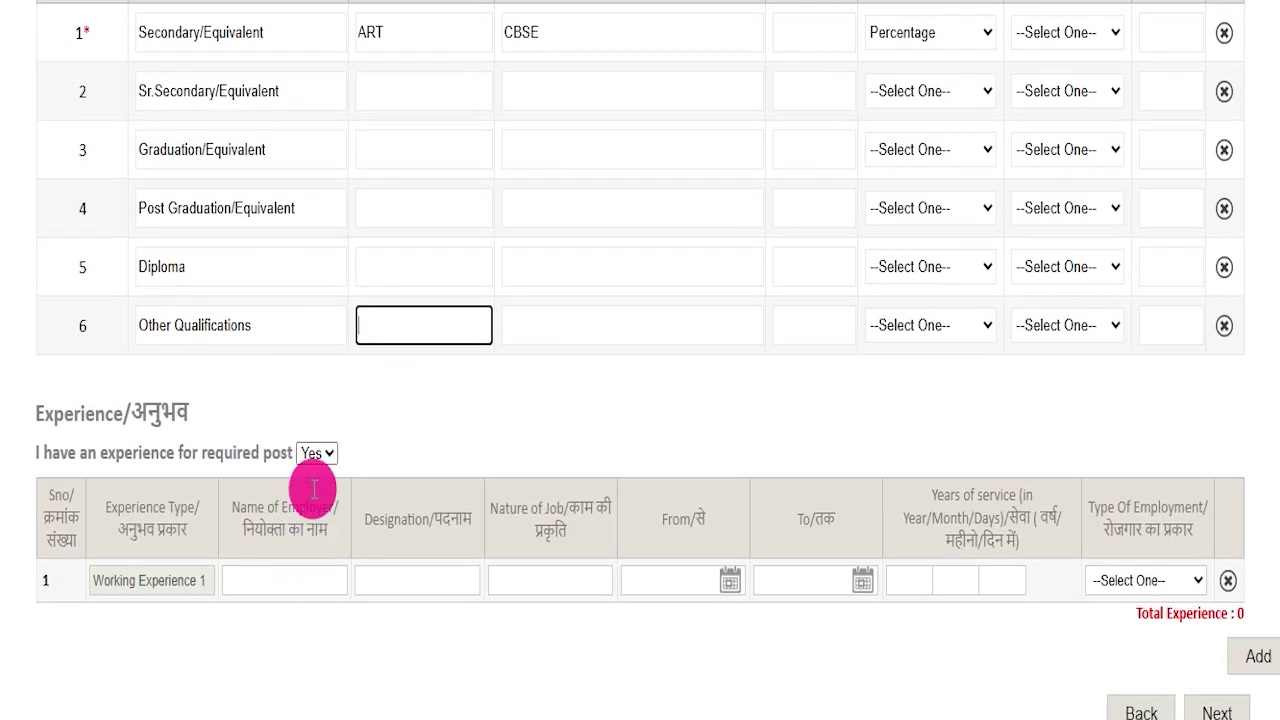
pyautogui.moveTo(86, 413); pyautogui.dragTo(150, 413)
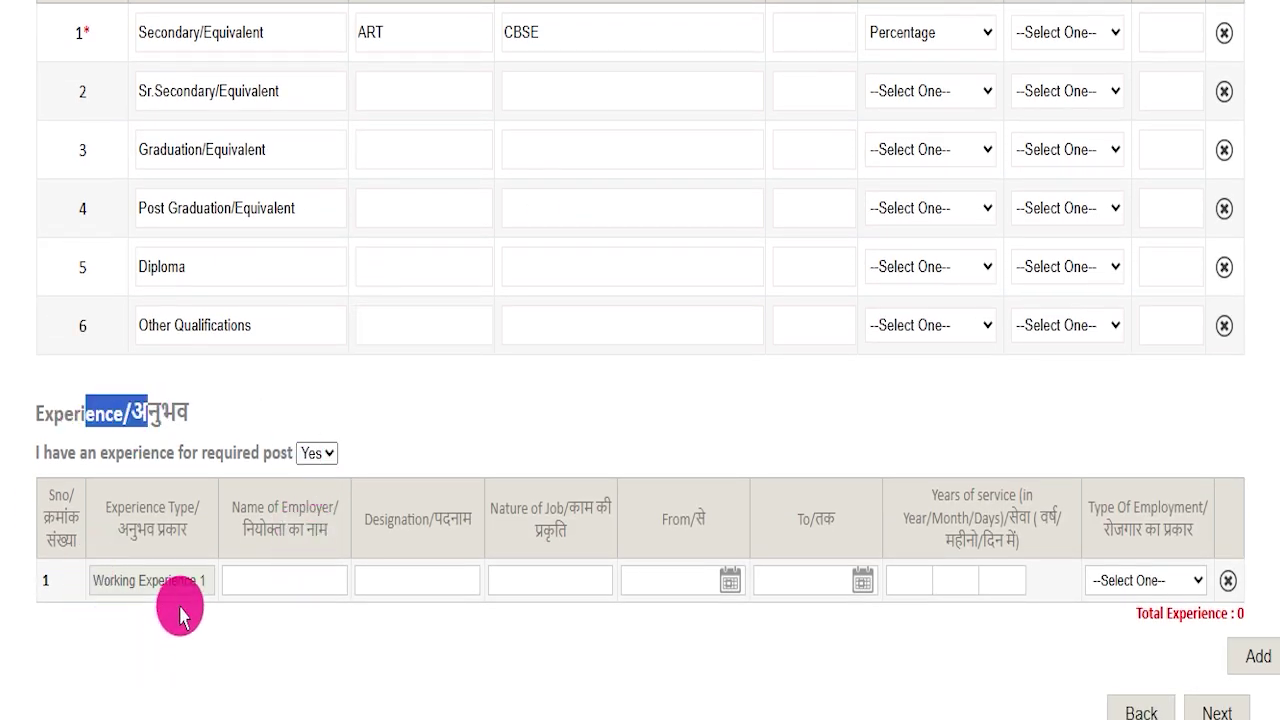
pyautogui.click(266, 566)
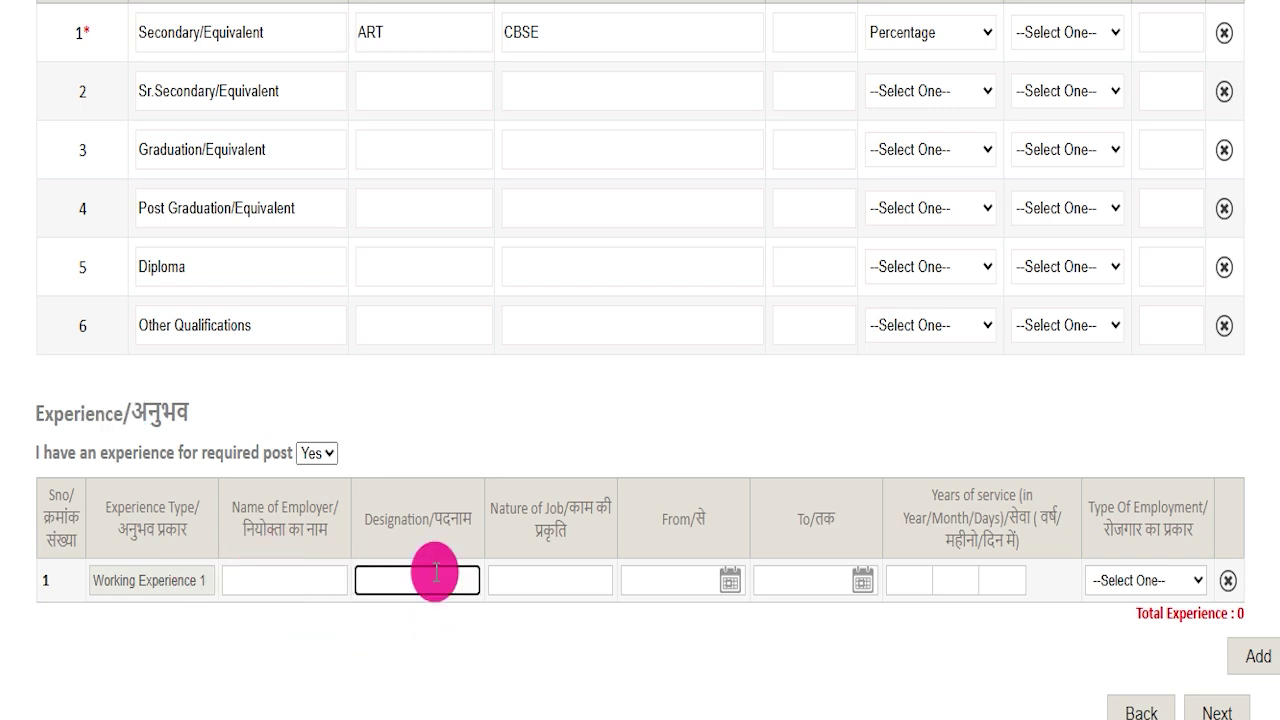
pyautogui.click(548, 566)
pyautogui.click(730, 578)
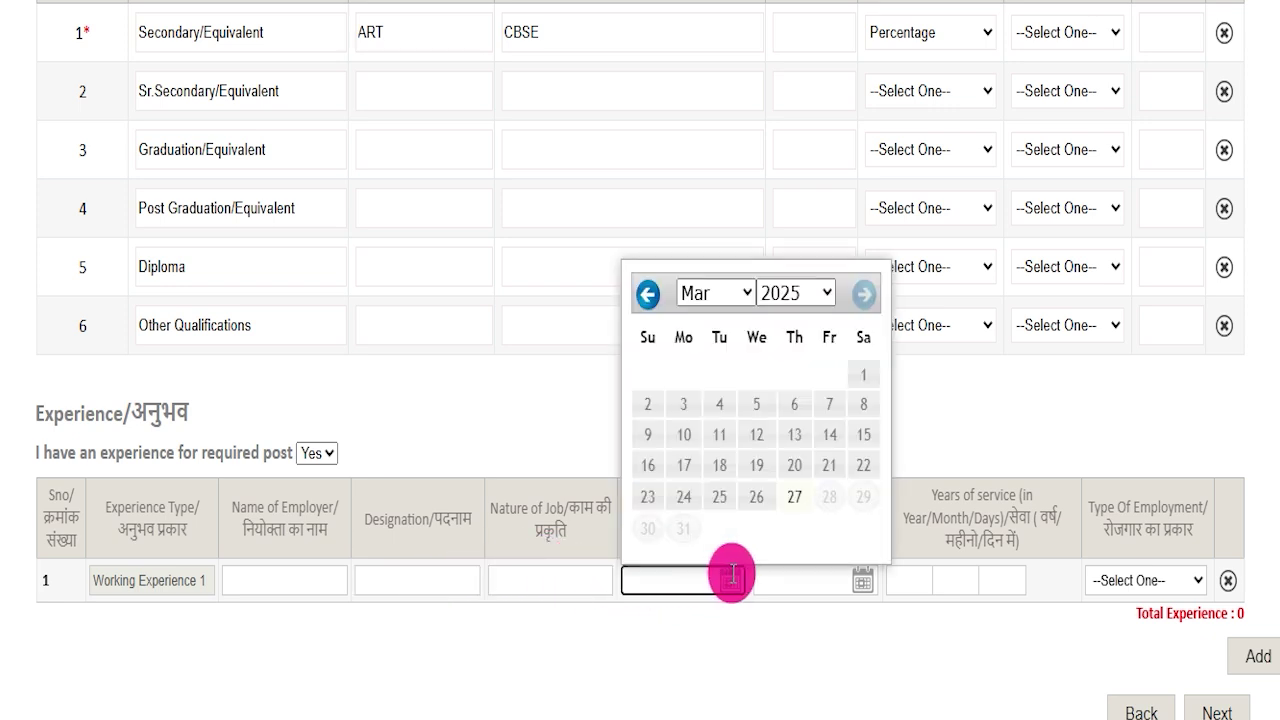
pyautogui.click(848, 576)
pyautogui.click(851, 632)
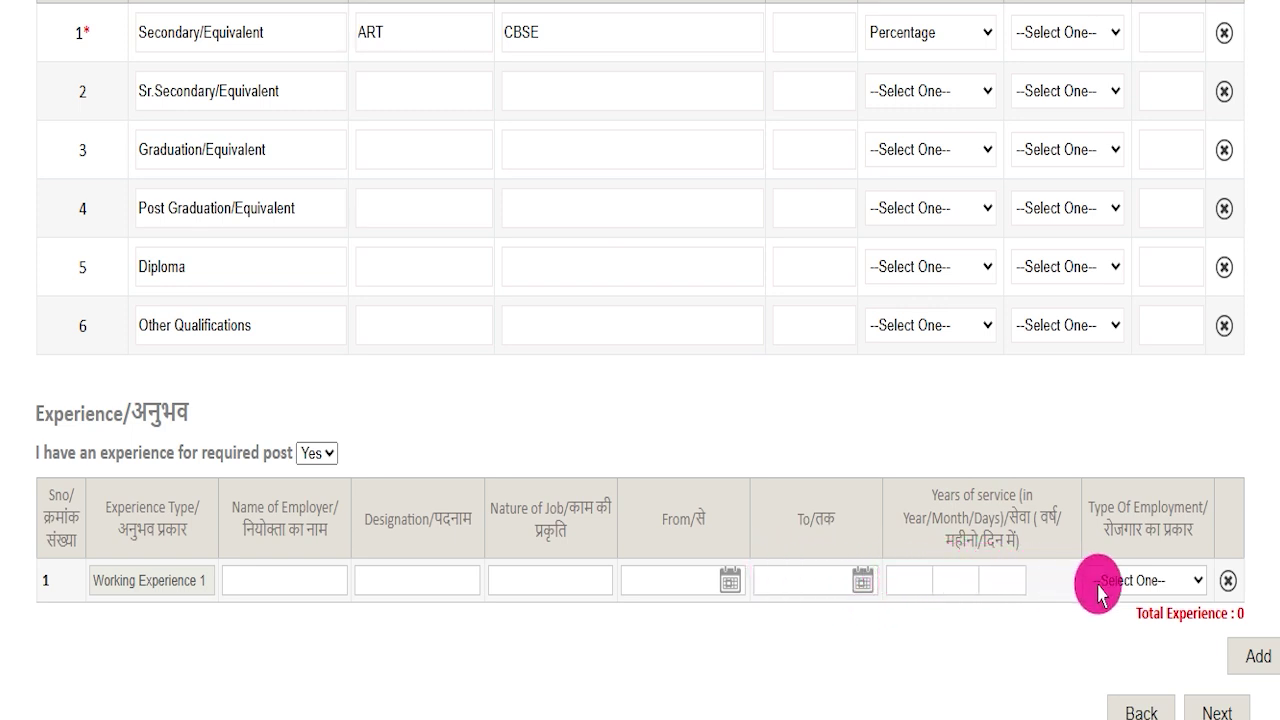
pyautogui.click(1145, 580)
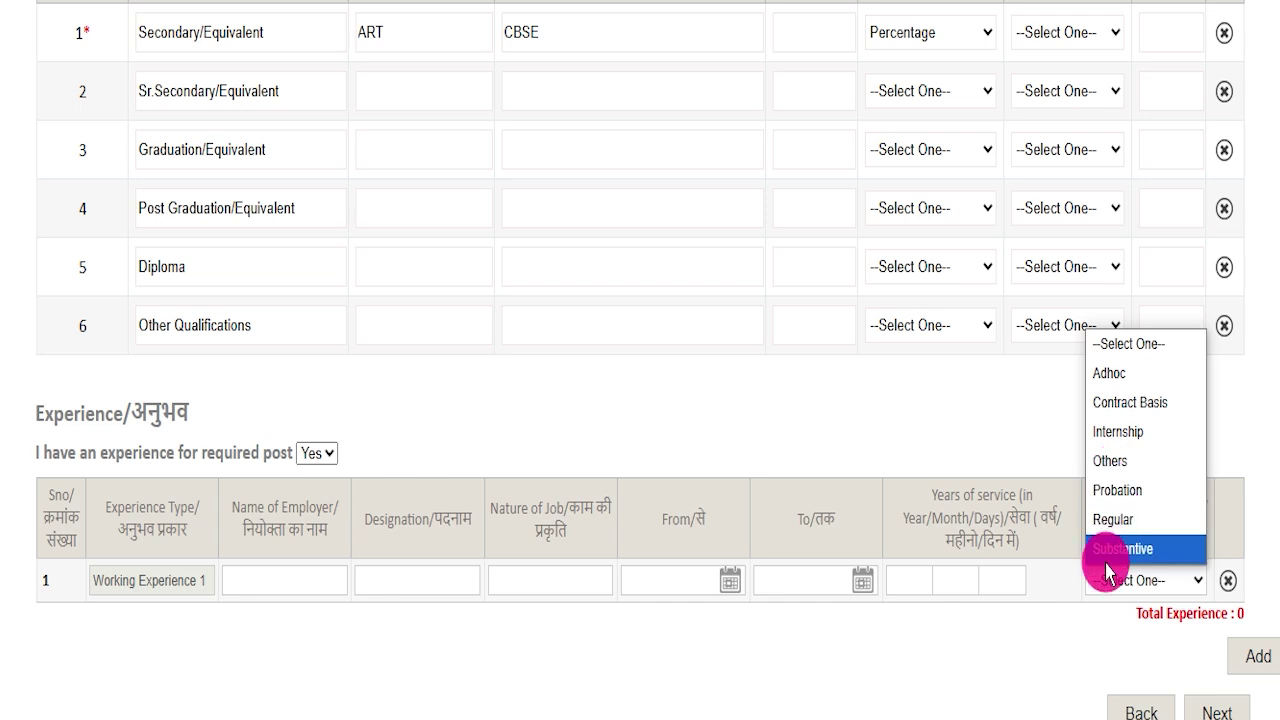
pyautogui.click(1045, 648)
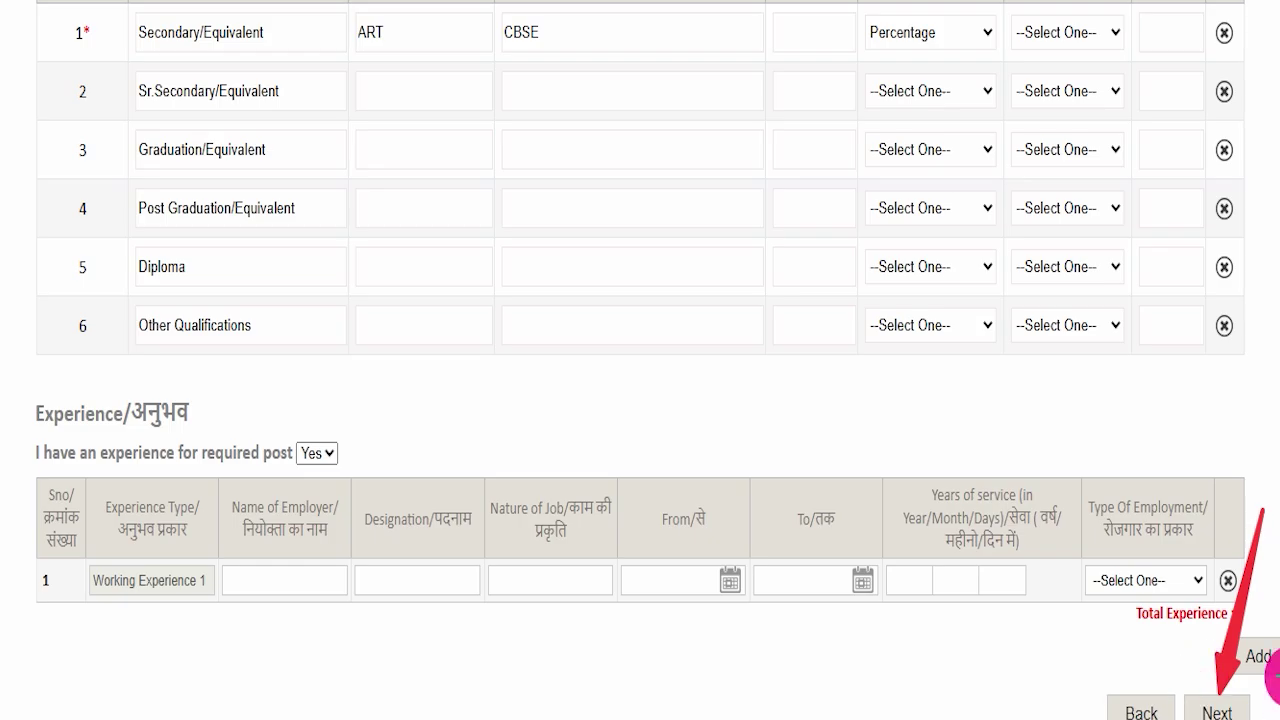
# Continue to the Identification & Enclosure section and review the size and file type requirements for the photograph and signature.
pyautogui.click(1214, 700)
pyautogui.moveTo(289, 203); pyautogui.dragTo(375, 203)
pyautogui.moveTo(616, 203); pyautogui.dragTo(676, 203)
pyautogui.moveTo(256, 473)
pyautogui.mouseDown()
pyautogui.moveTo(357, 462)
pyautogui.moveTo(362, 474)
pyautogui.mouseUp()
pyautogui.moveTo(602, 470); pyautogui.dragTo(691, 466)
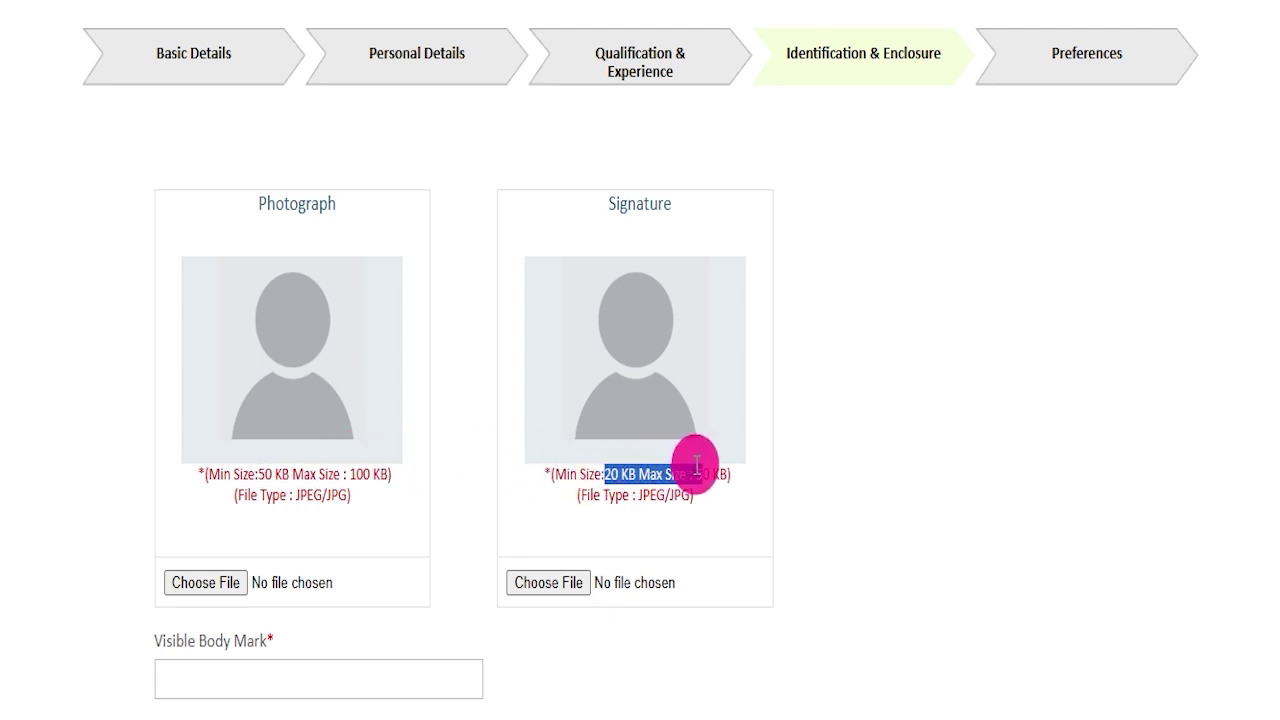
pyautogui.moveTo(299, 495); pyautogui.dragTo(378, 496)
pyautogui.moveTo(594, 495); pyautogui.dragTo(681, 494)
# Enter NECK as the Visible Body Mark and continue to the Preferences section.
pyautogui.scroll(-1, 300, 505)
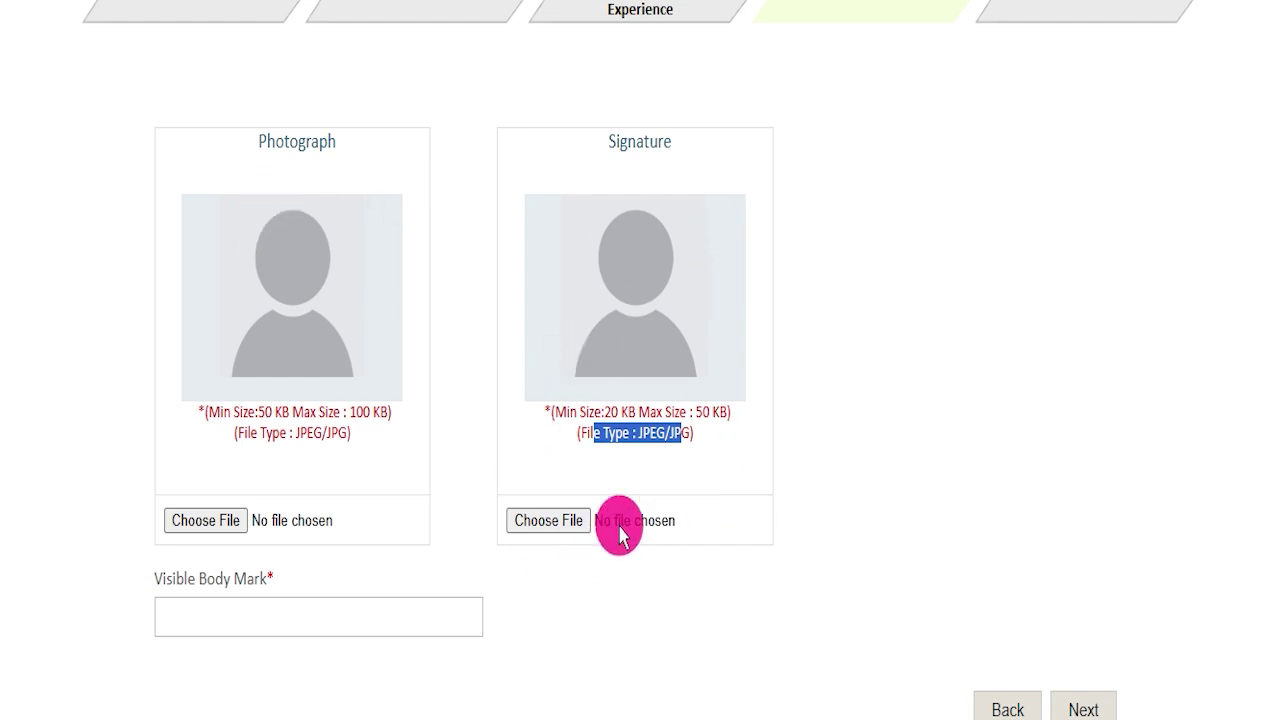
pyautogui.click(574, 638)
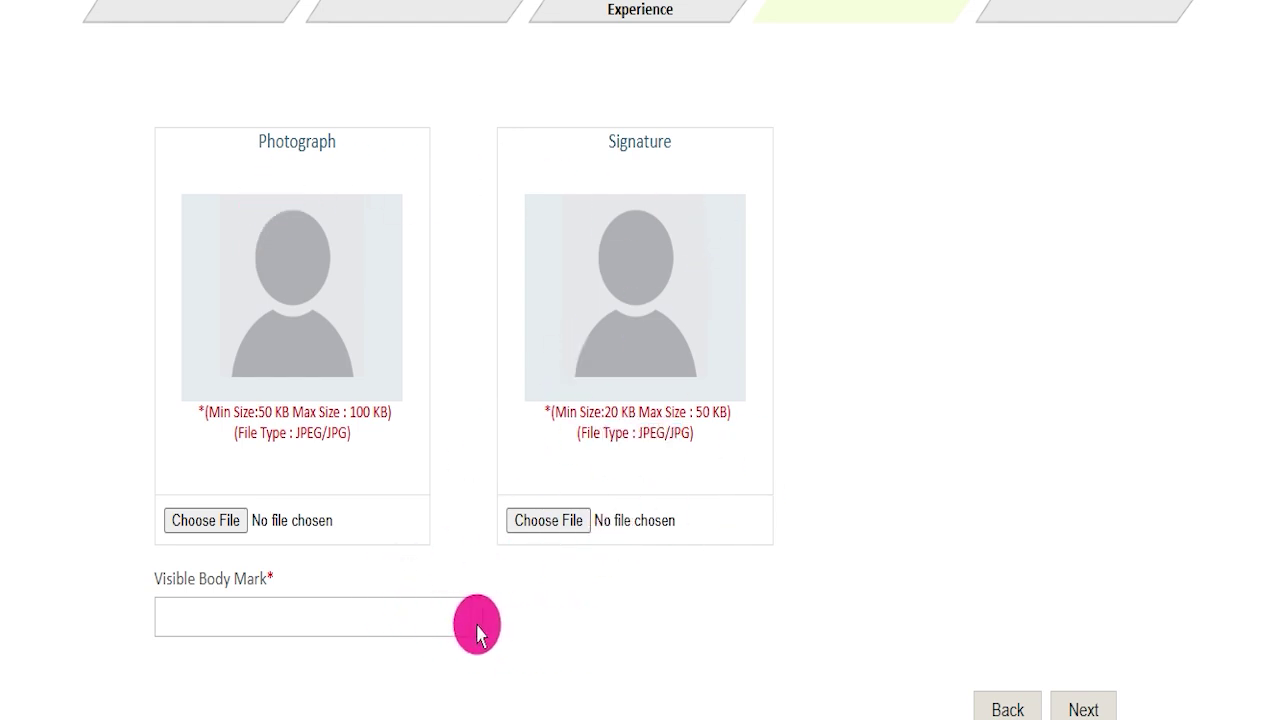
pyautogui.click(408, 604)
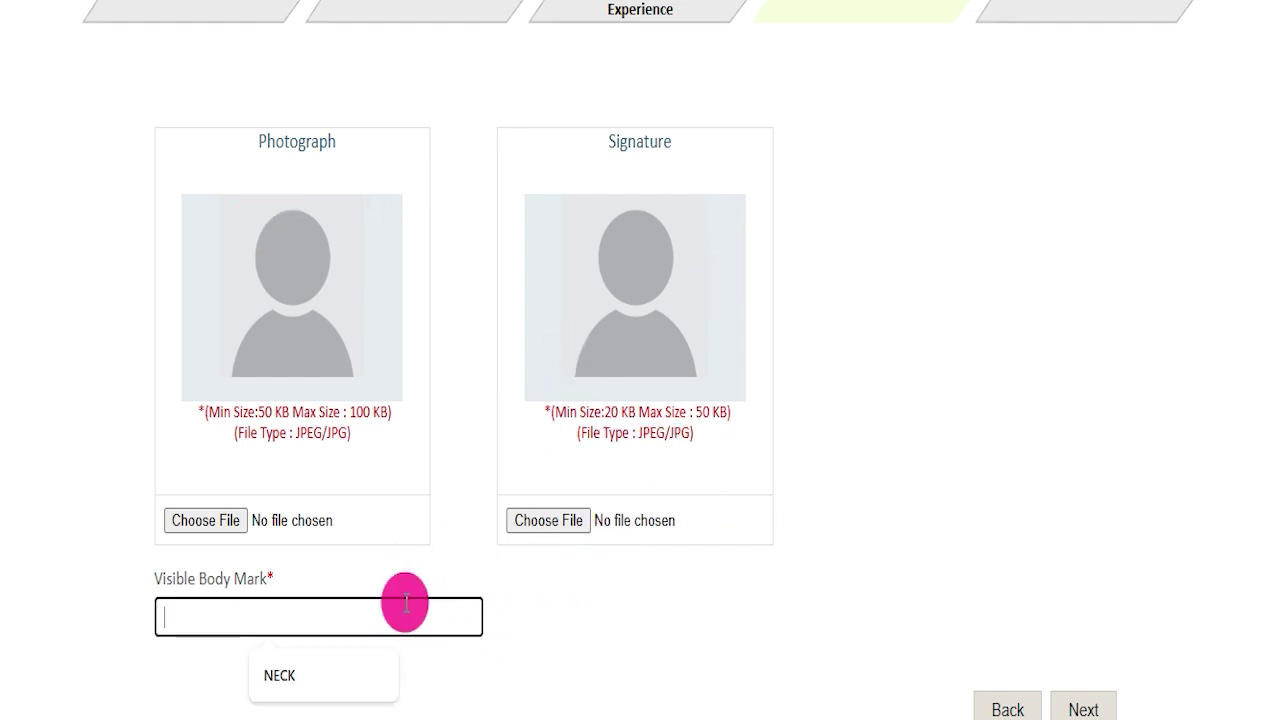
pyautogui.click(300, 660)
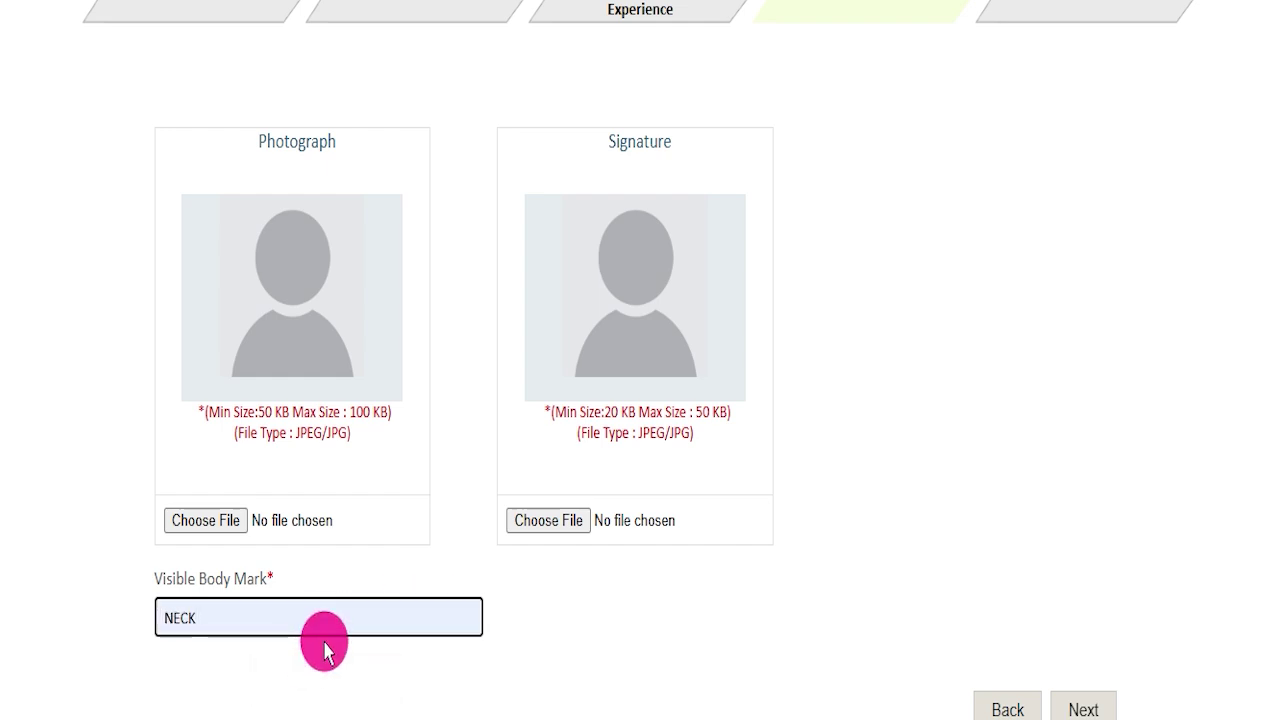
pyautogui.click(745, 2)
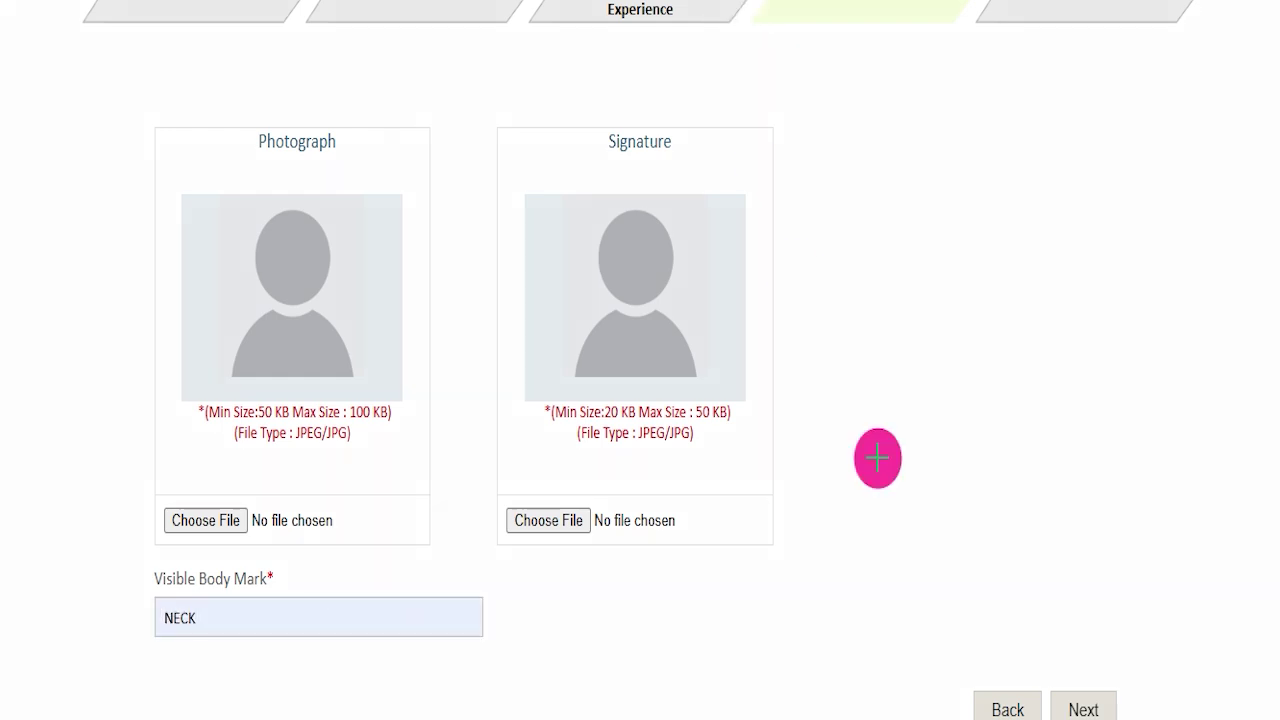
pyautogui.moveTo(1195, 438)
pyautogui.mouseDown()
pyautogui.moveTo(1074, 651)
pyautogui.moveTo(1088, 705)
pyautogui.mouseUp()
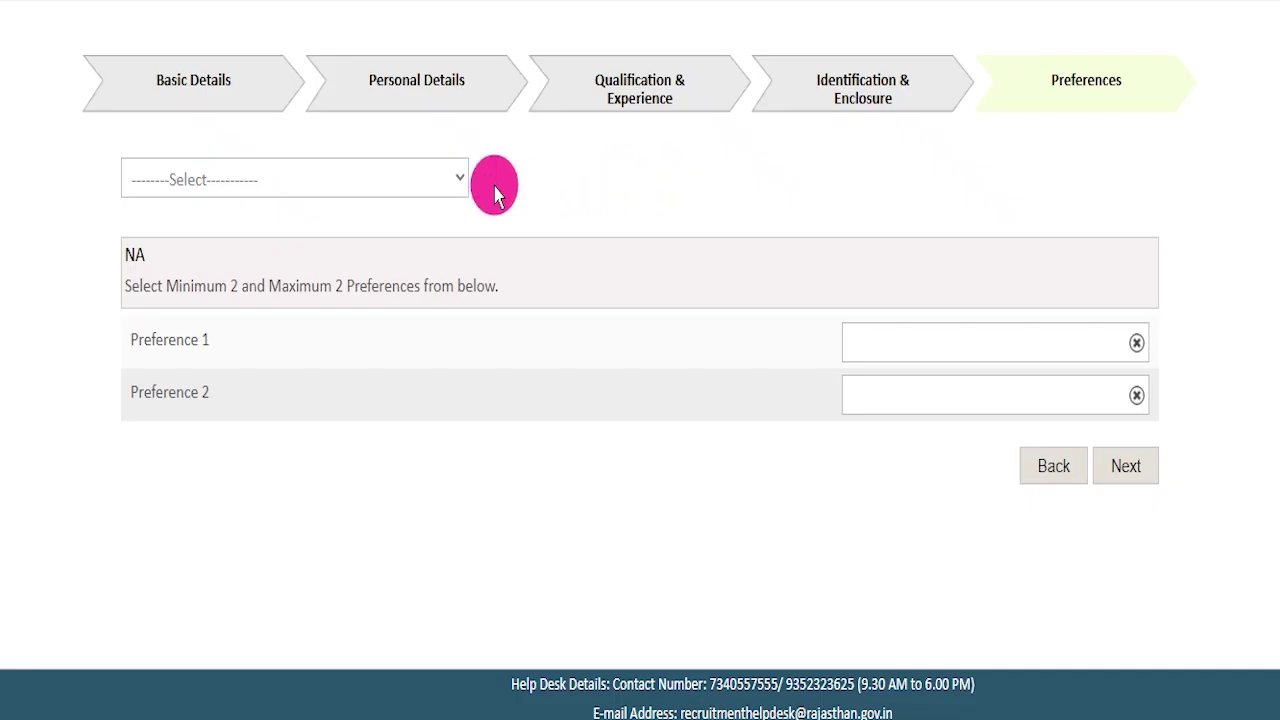
# Choose SUBORDINATE DEPARTMENTS OF RAJASTHAN as Preference 1 and RAJASTHAN PUBLIC SERVICE COMMISSION as Preference 2, and continue with the application.
pyautogui.click(400, 180)
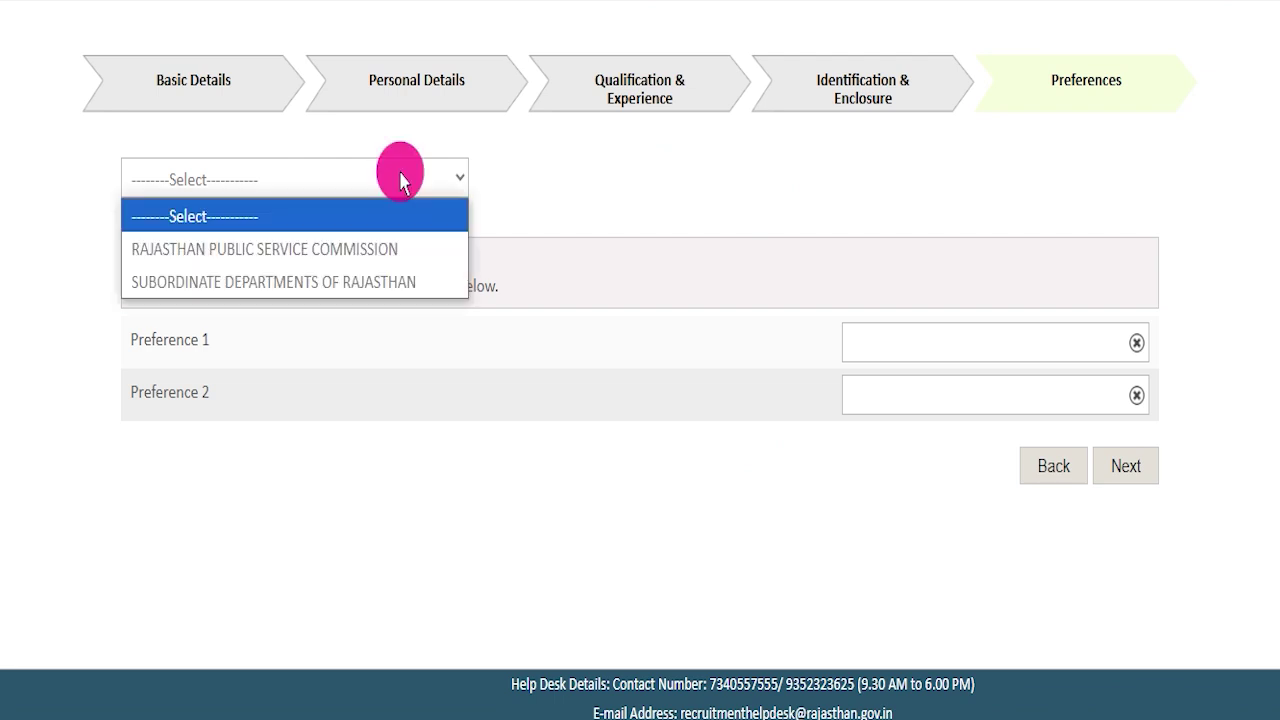
pyautogui.click(366, 280)
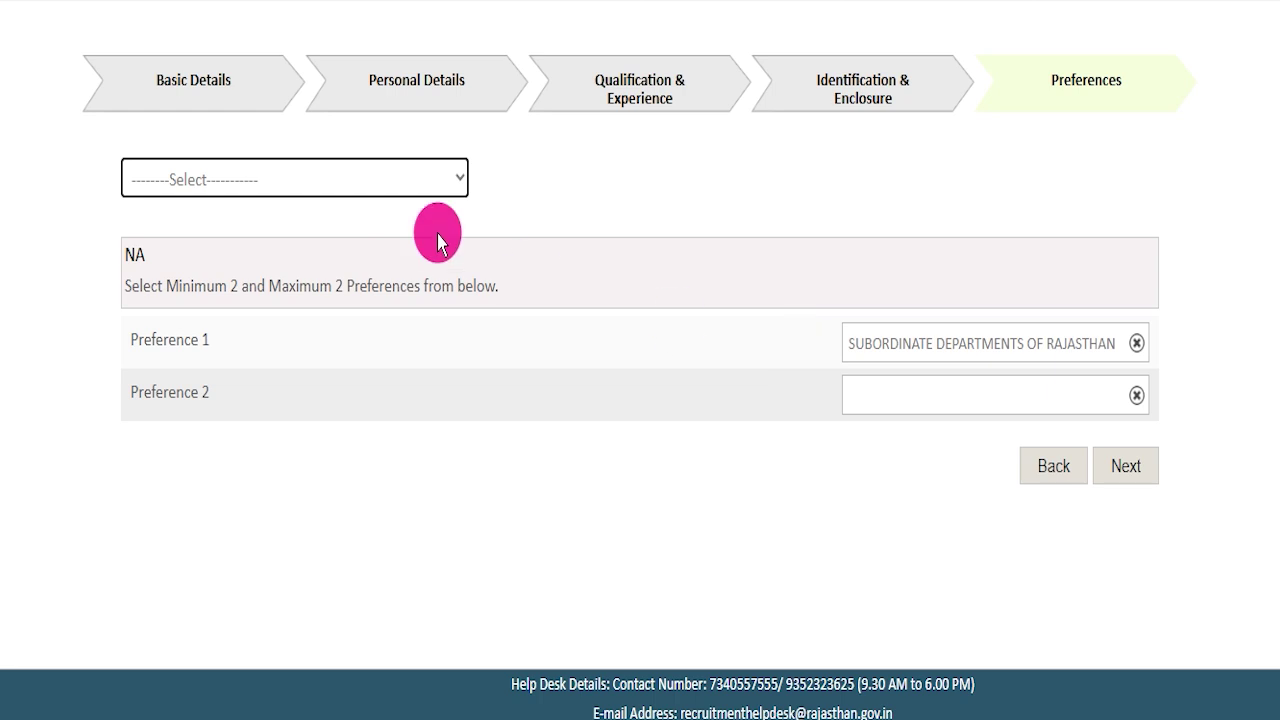
pyautogui.click(329, 180)
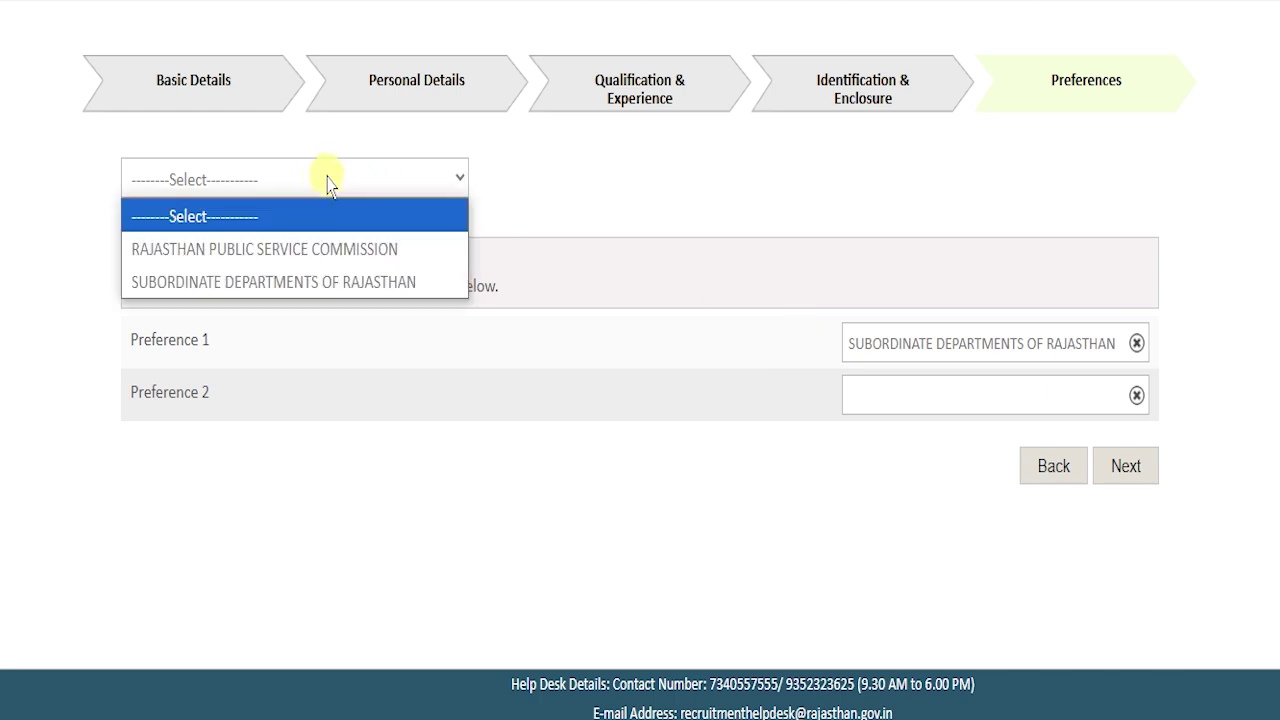
pyautogui.click(325, 248)
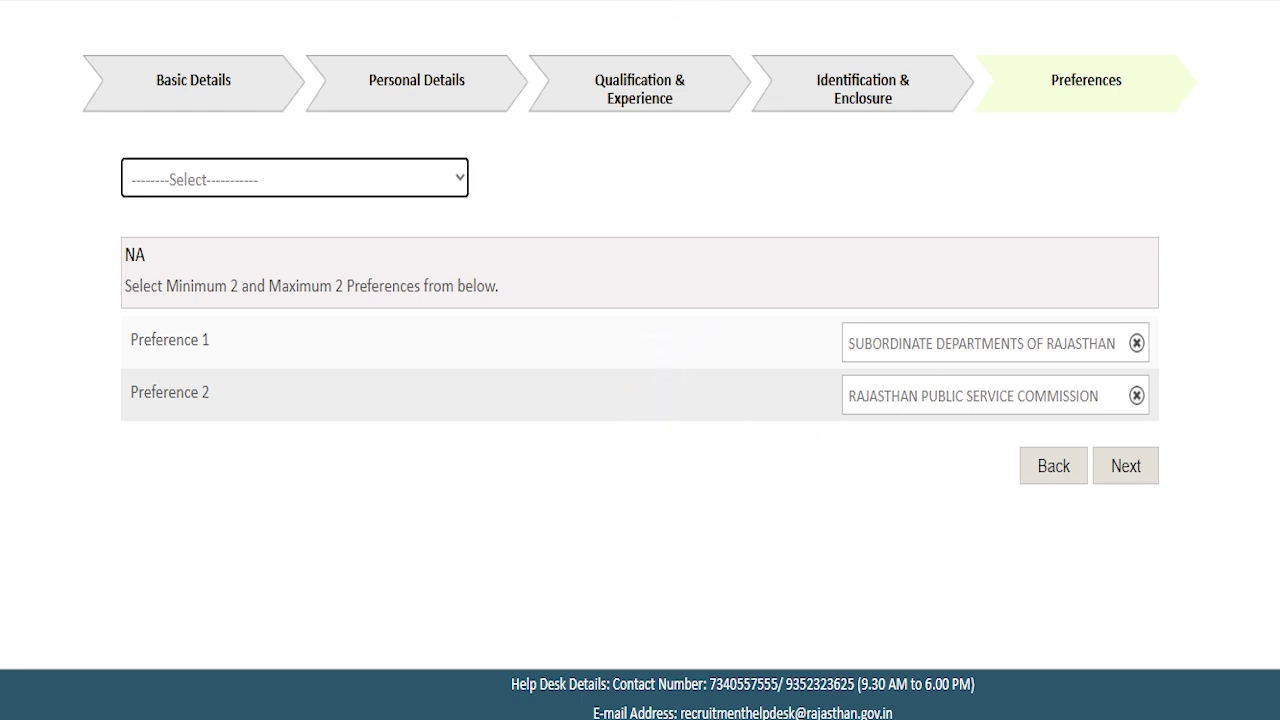
pyautogui.moveTo(1238, 300); pyautogui.dragTo(1150, 438)
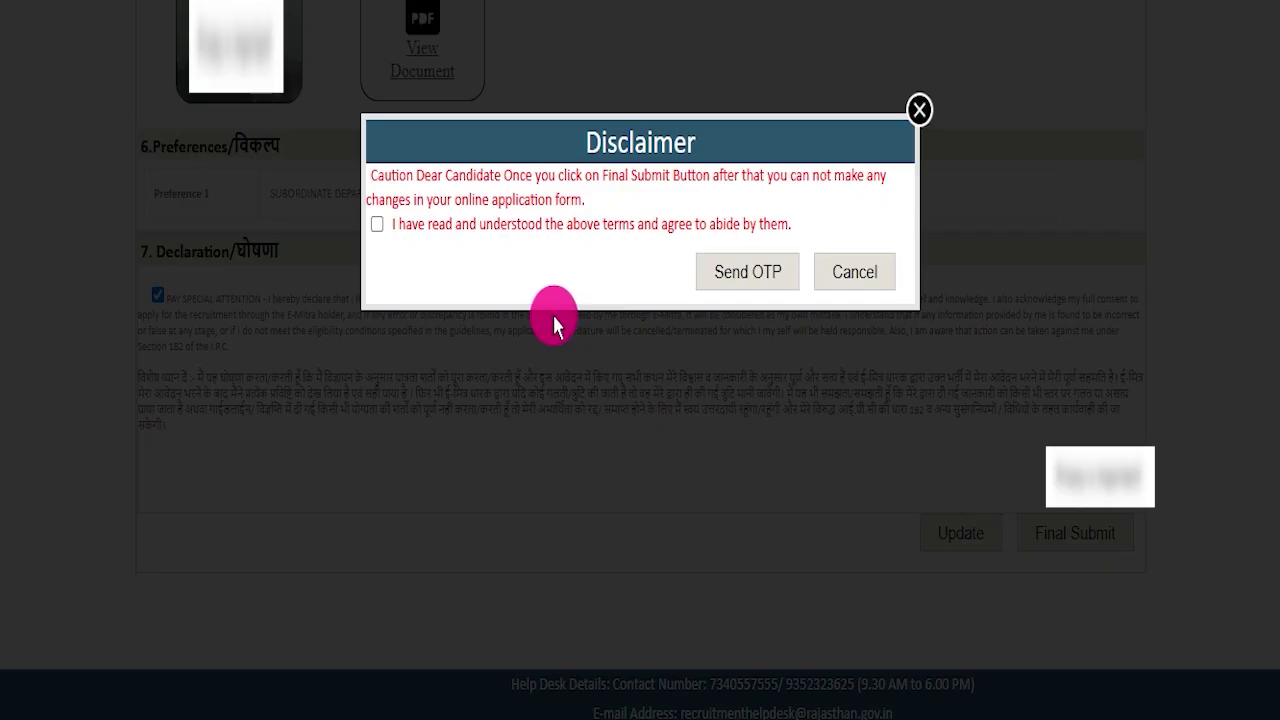
# Agree to the final submission disclaimer terms, request the OTP and check the OTP field.
pyautogui.click(374, 224)
pyautogui.click(725, 263)
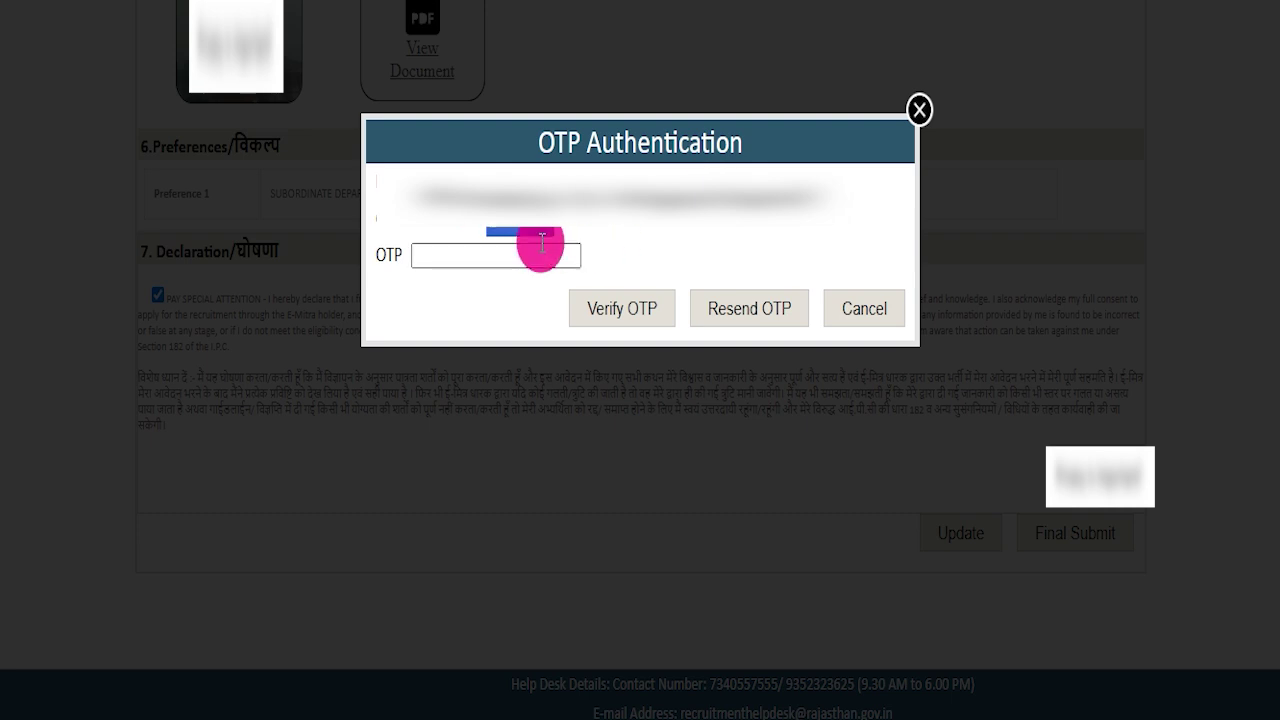
pyautogui.moveTo(386, 247); pyautogui.dragTo(442, 245)
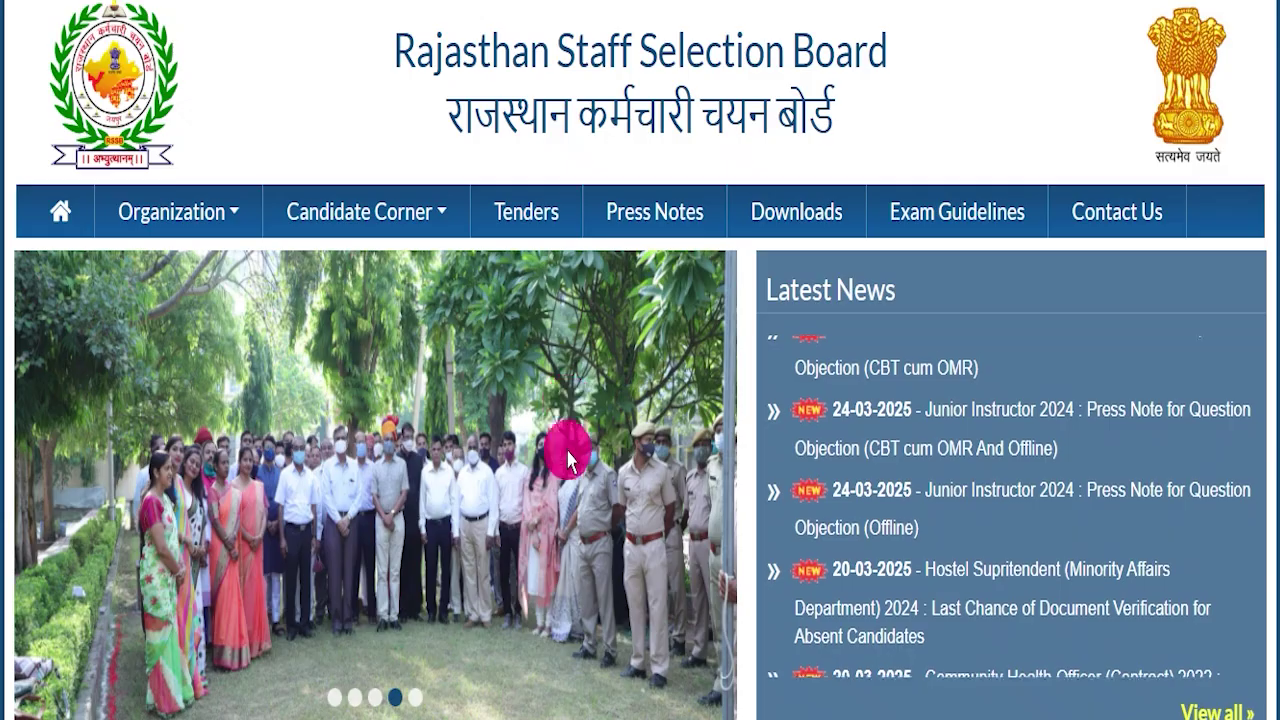
pyautogui.click(335, 695)
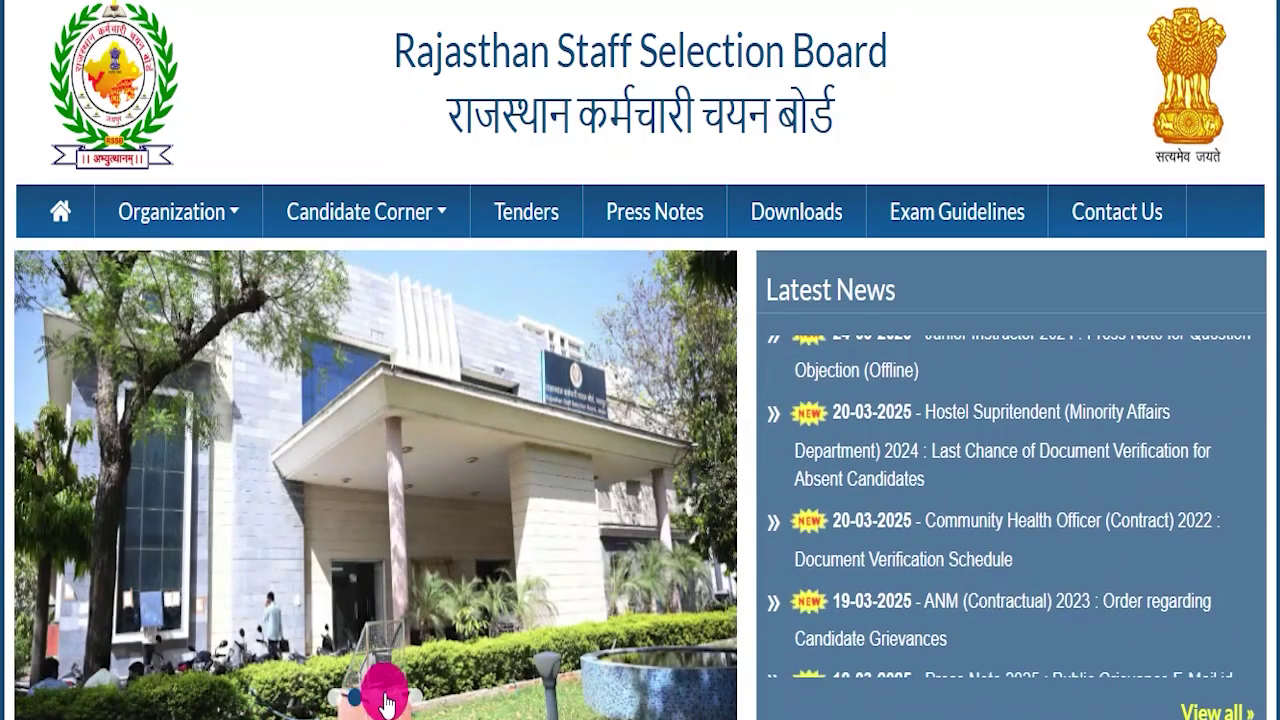
pyautogui.click(380, 697)
pyautogui.click(408, 700)
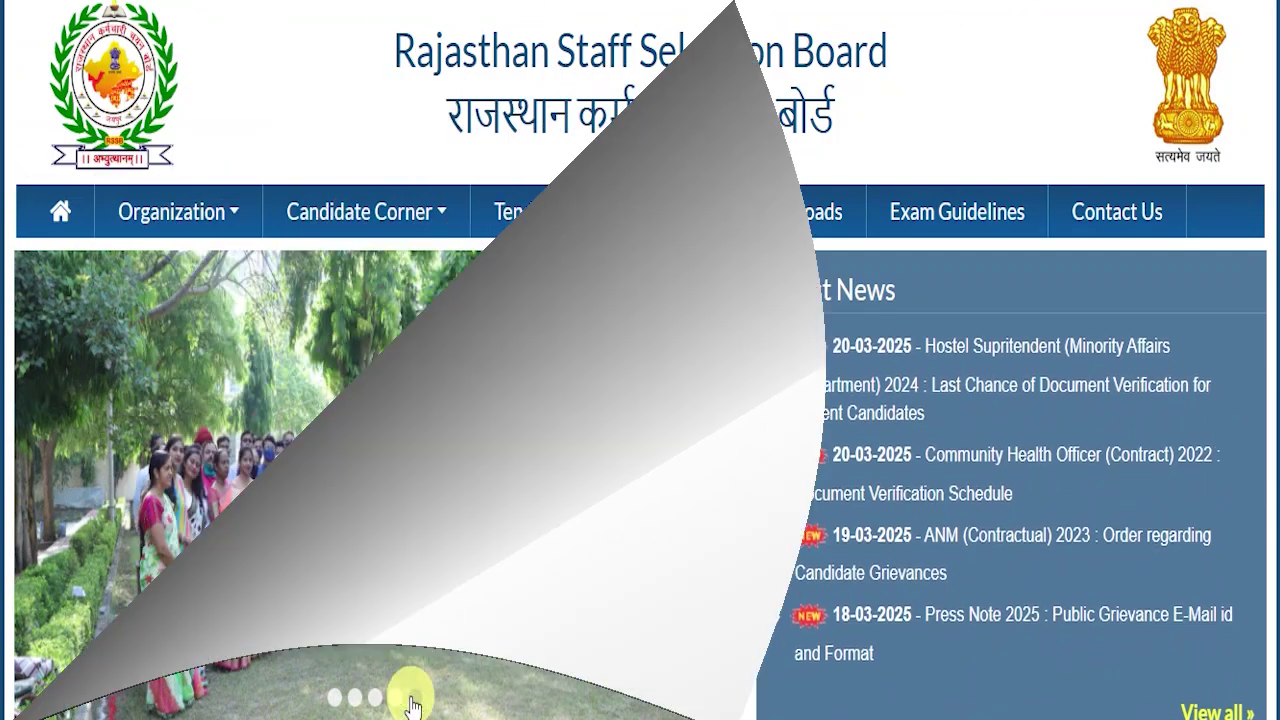
pyautogui.scroll(-3, 590, 489)
pyautogui.scroll(3, 593, 494)
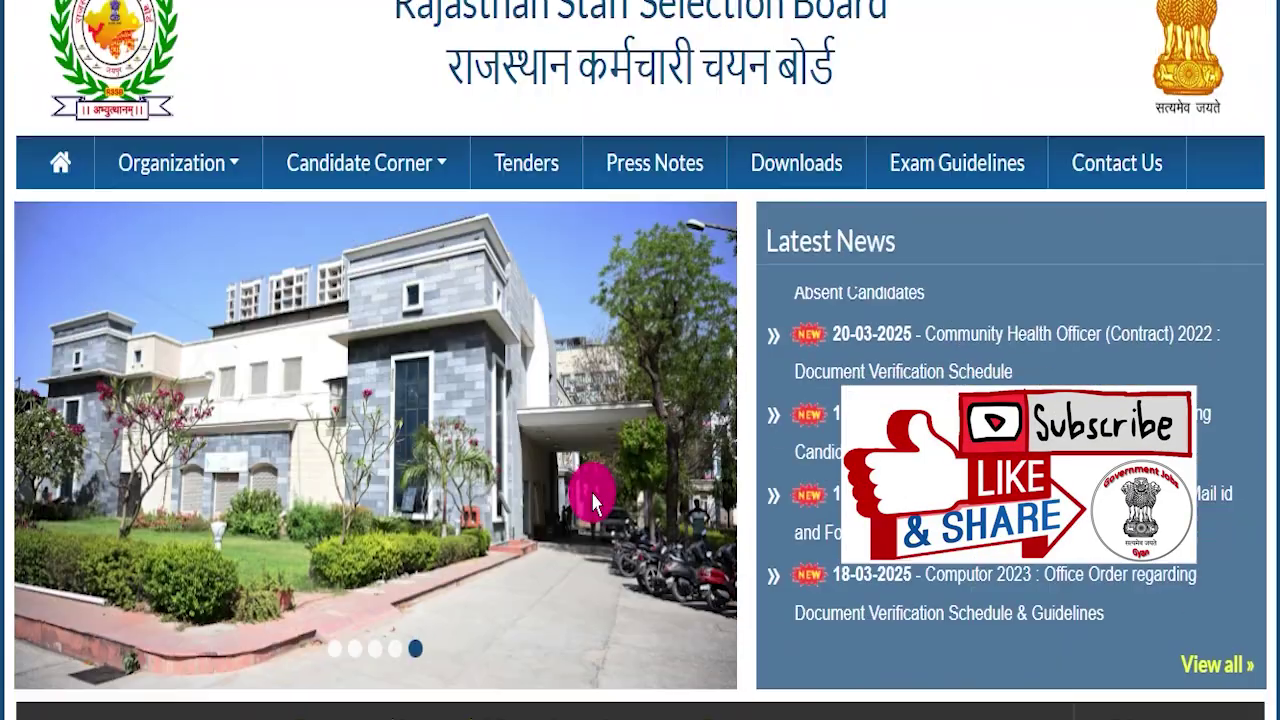